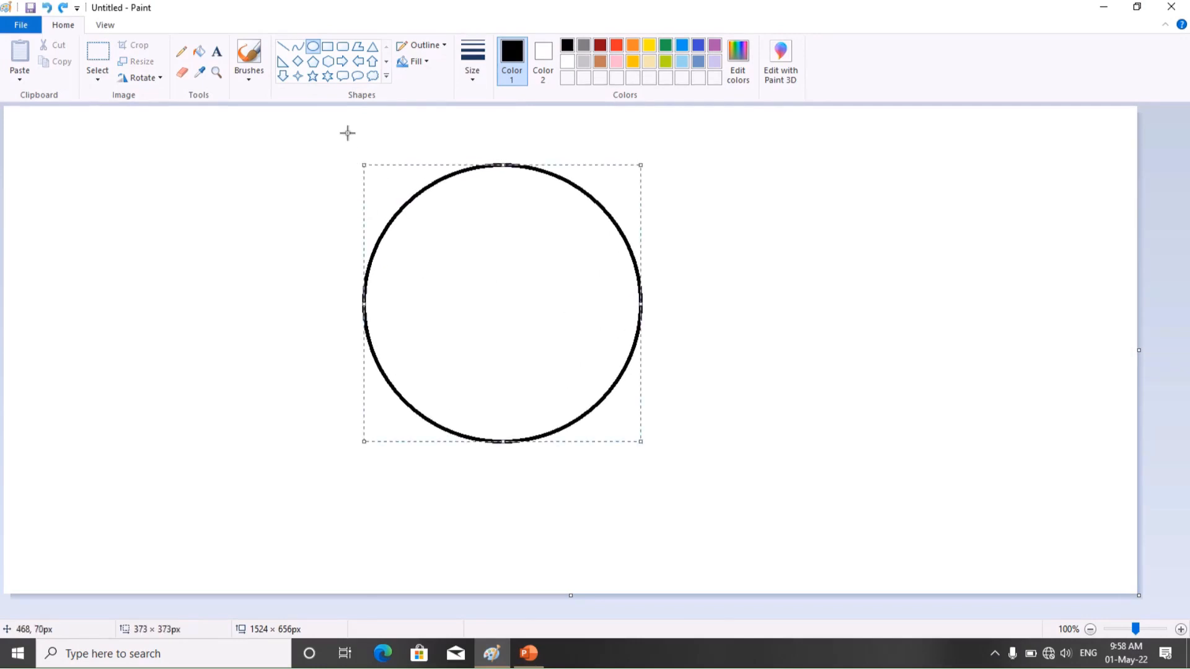
Draw an eye inside the large circle's upper part: a circle about 67 px wide containing an oval about 45 × 51 px
click(322, 48)
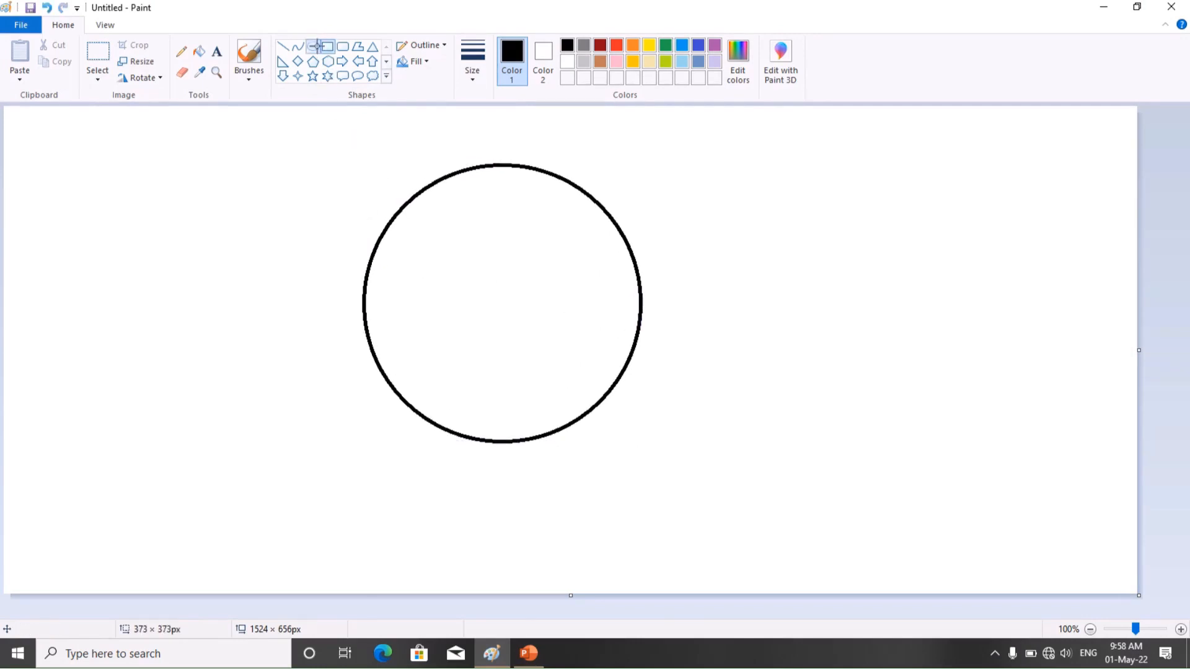
click(314, 47)
drag(515, 213, 565, 262)
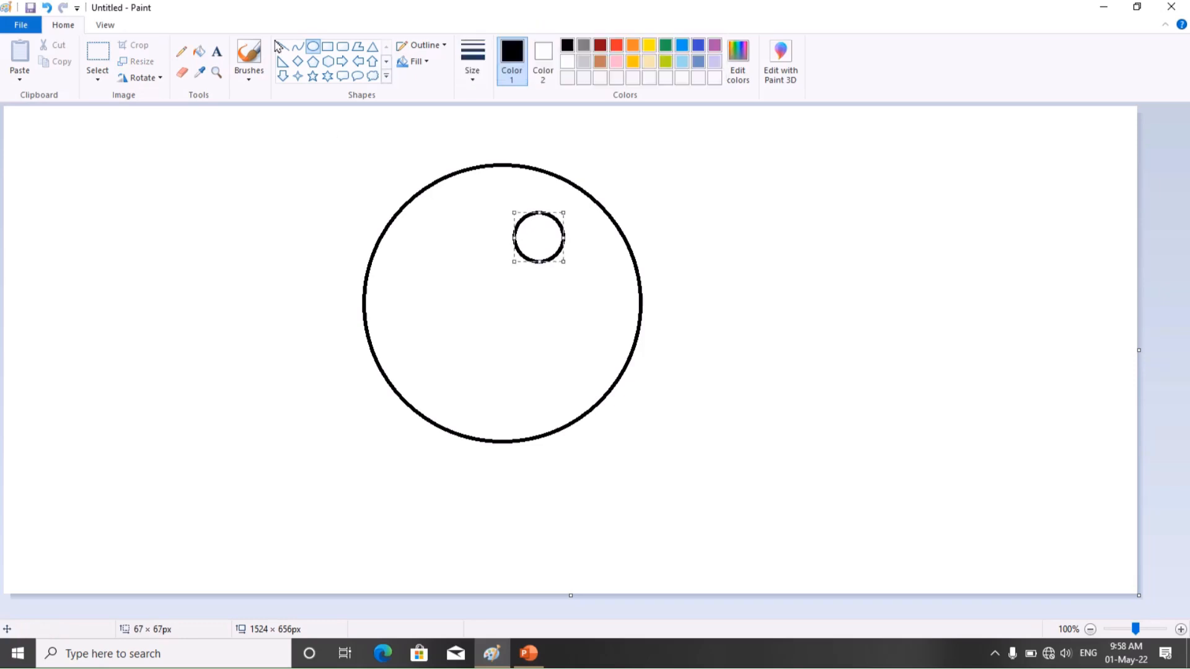
click(326, 61)
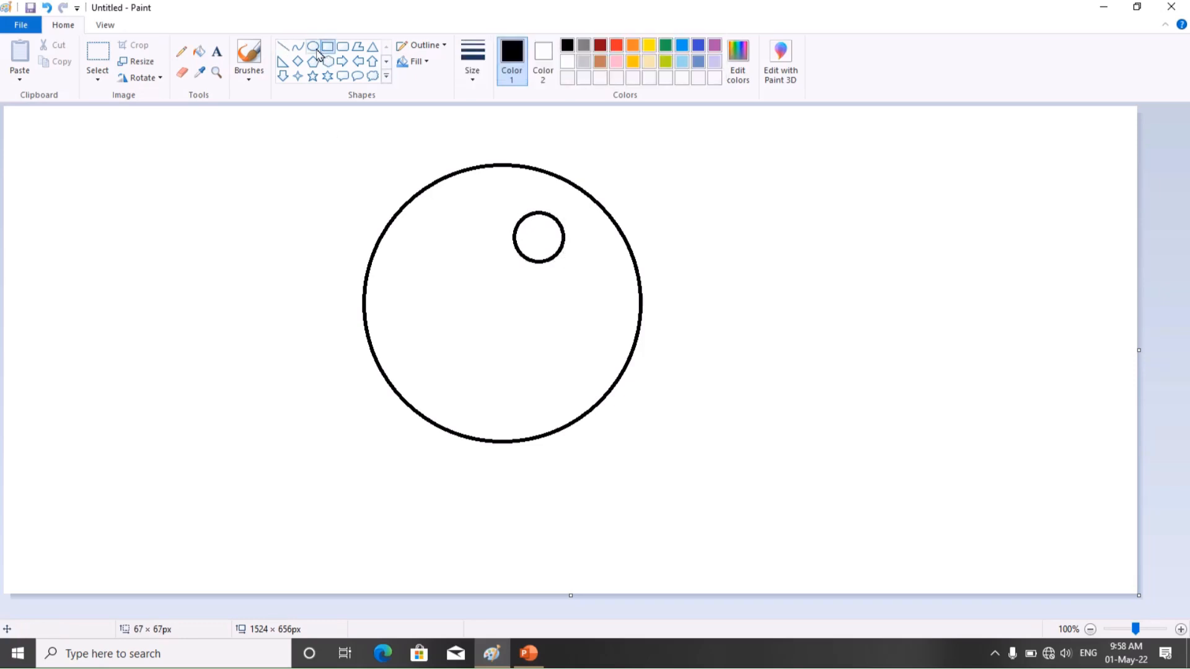
click(314, 47)
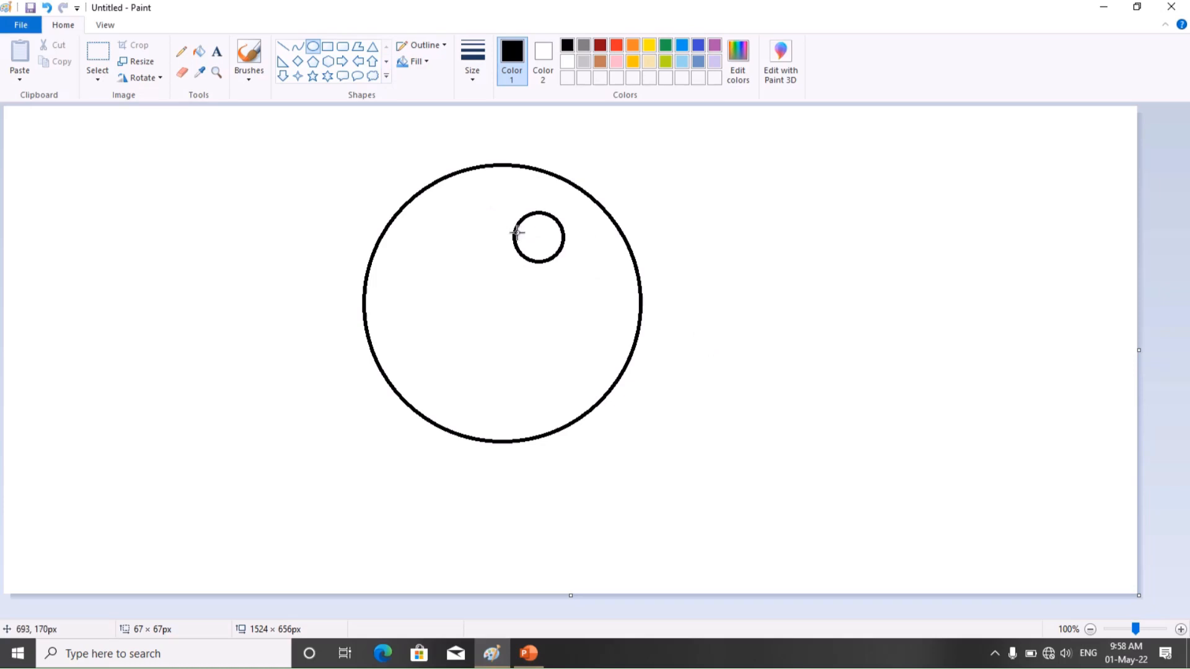
drag(517, 221, 550, 260)
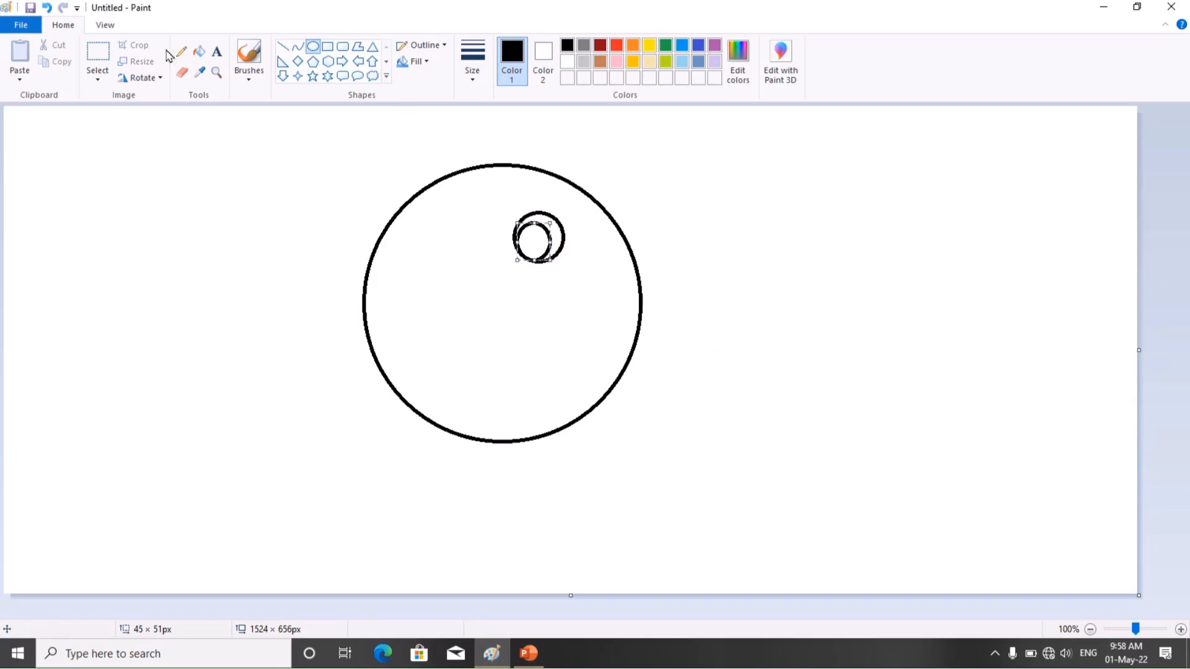
Select the eye with a rectangular selection of about 104 × 76 px, copy it and paste a duplicate
key(super+plus)
click(109, 82)
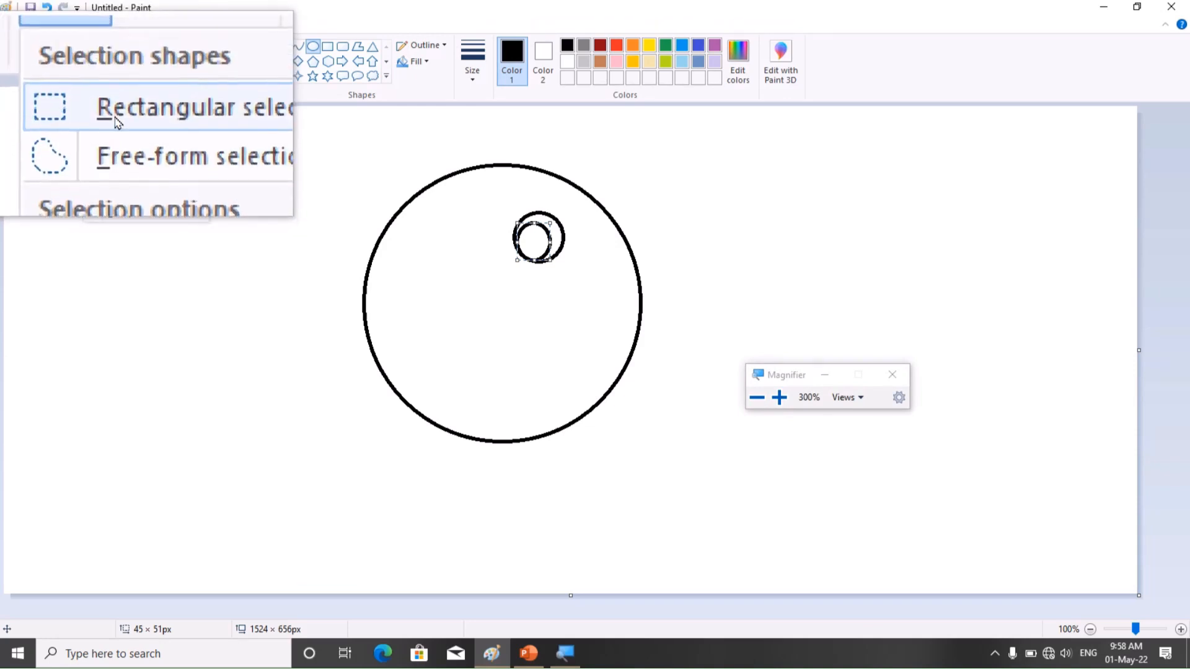
click(118, 122)
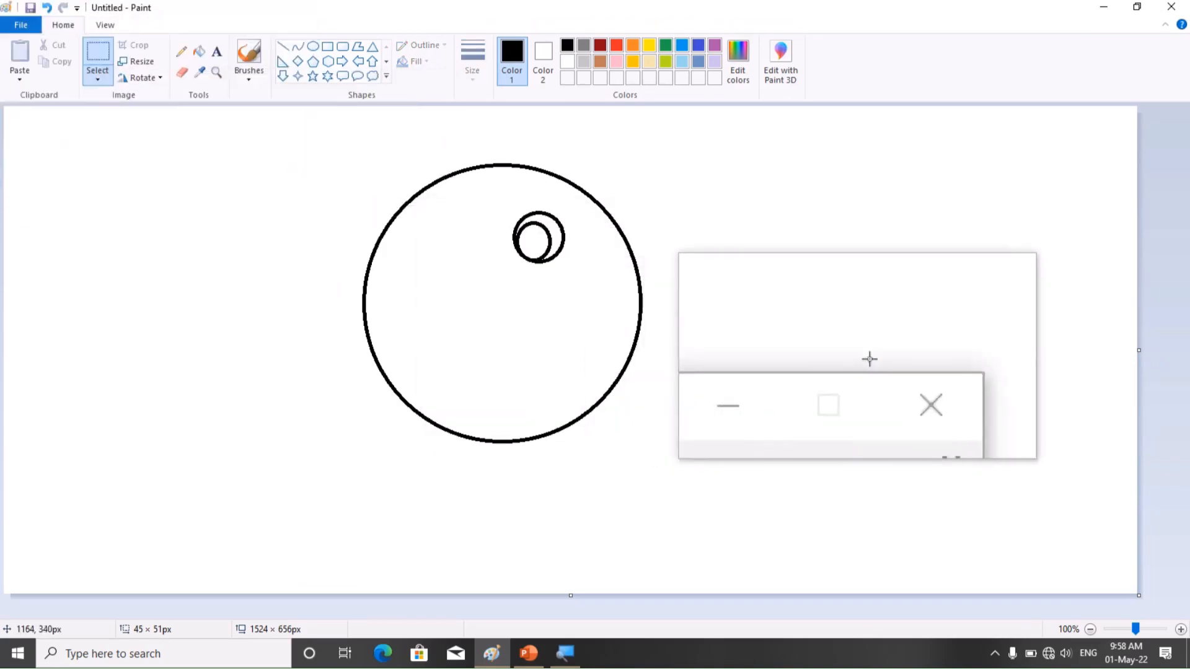
click(886, 371)
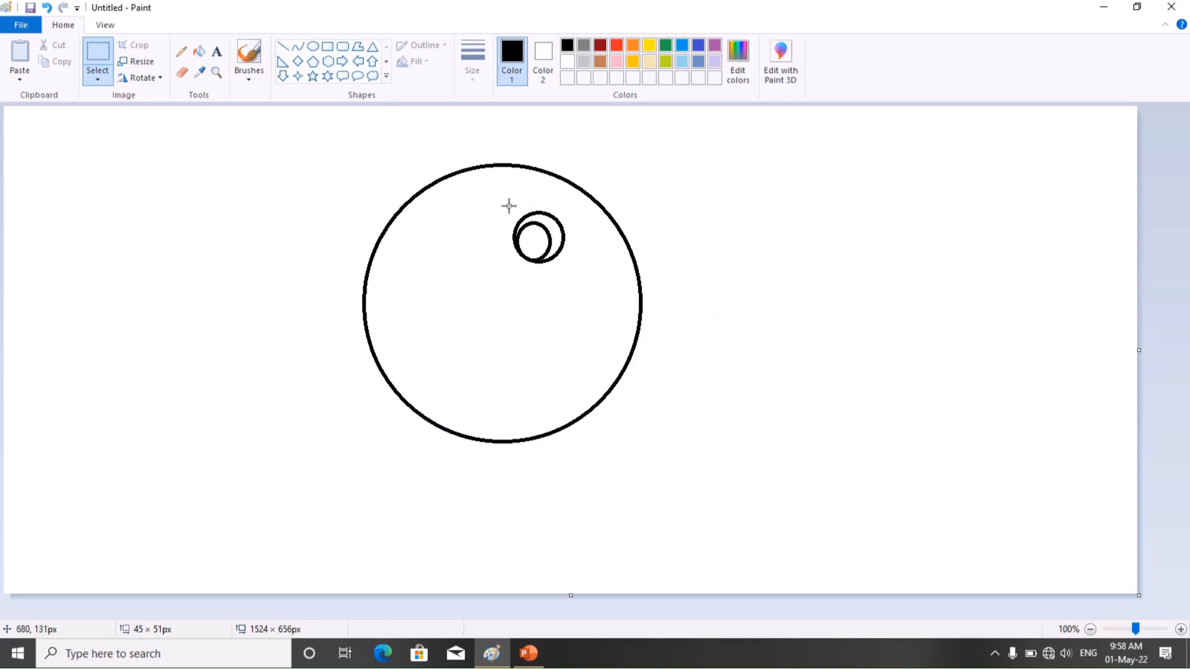
drag(498, 211, 575, 267)
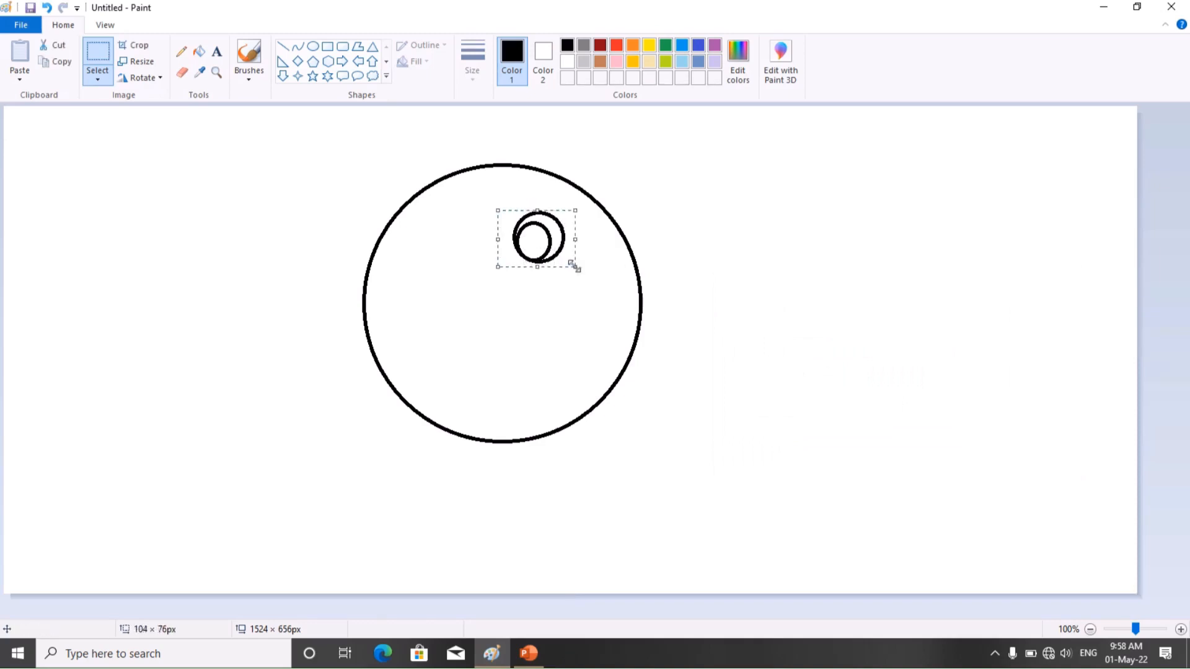
click(67, 69)
click(20, 52)
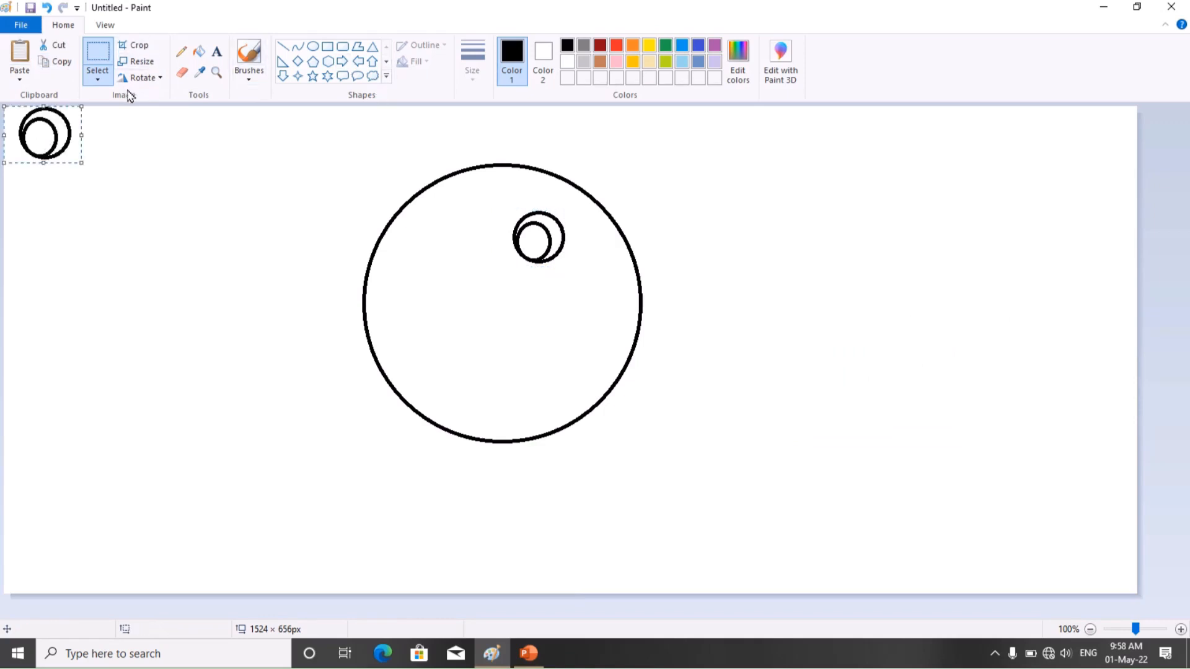
Flip the pasted eye horizontally and move it inside the large circle, directly left of the original eye
key(super+plus)
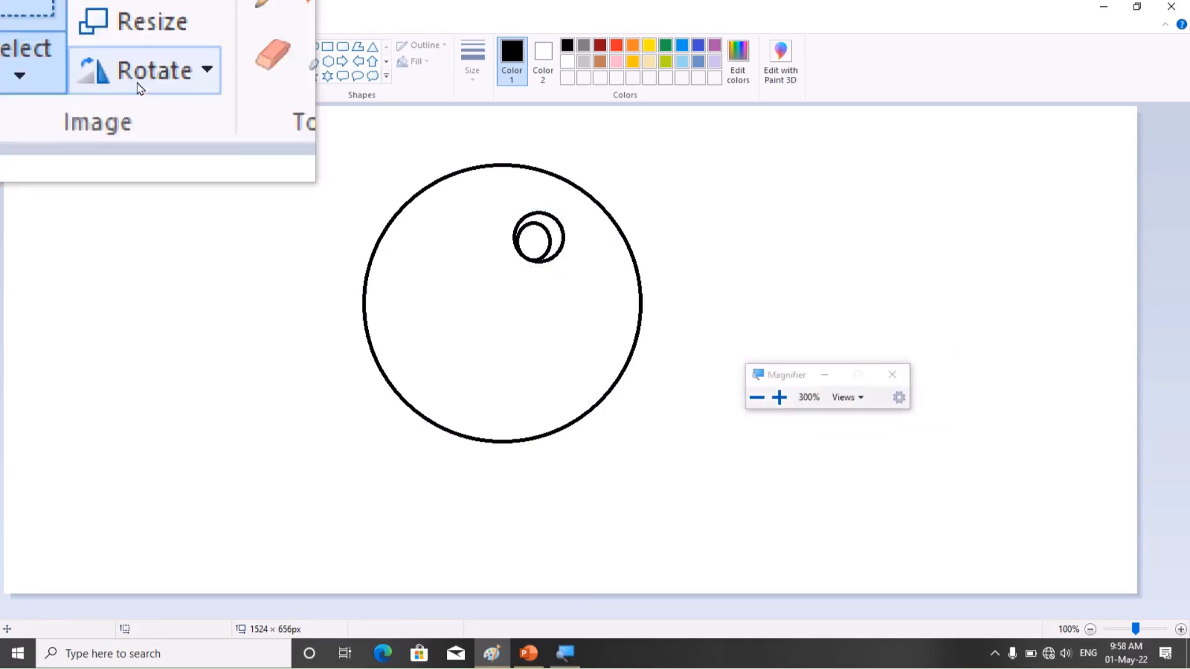
click(139, 80)
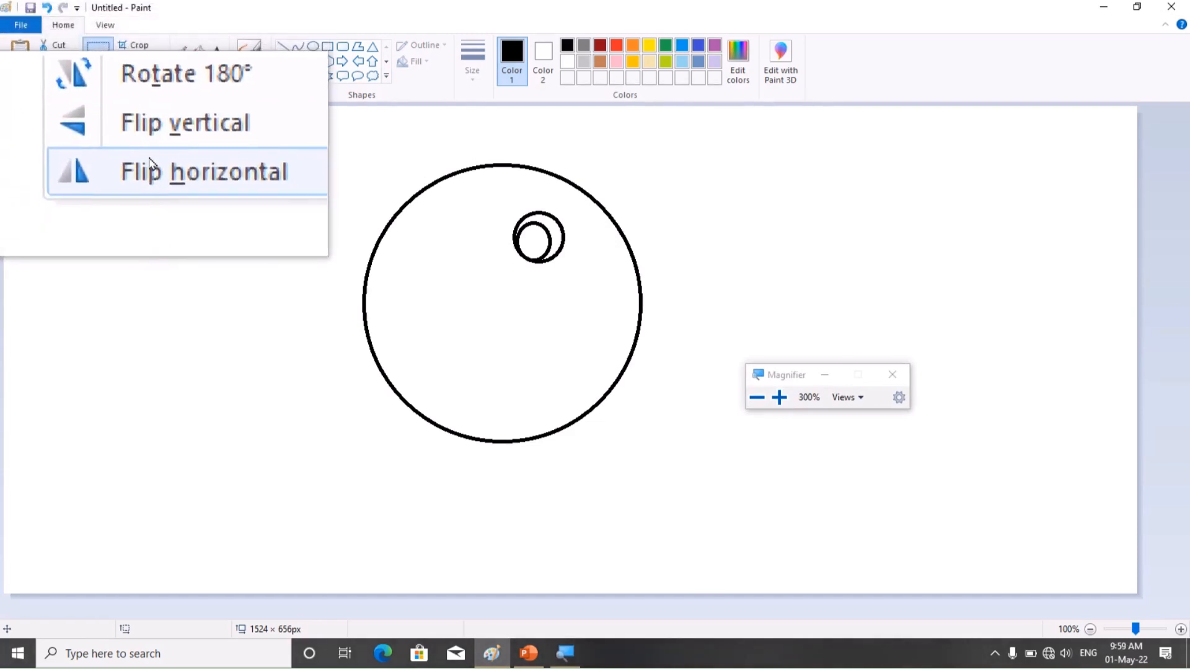
click(149, 172)
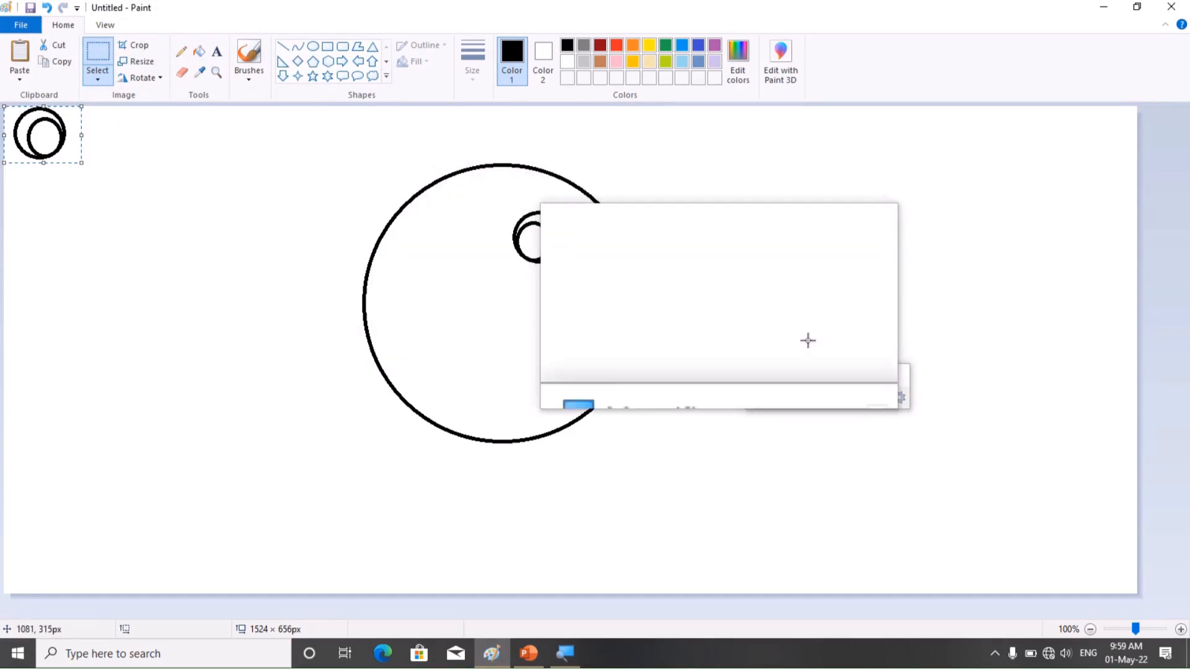
click(895, 379)
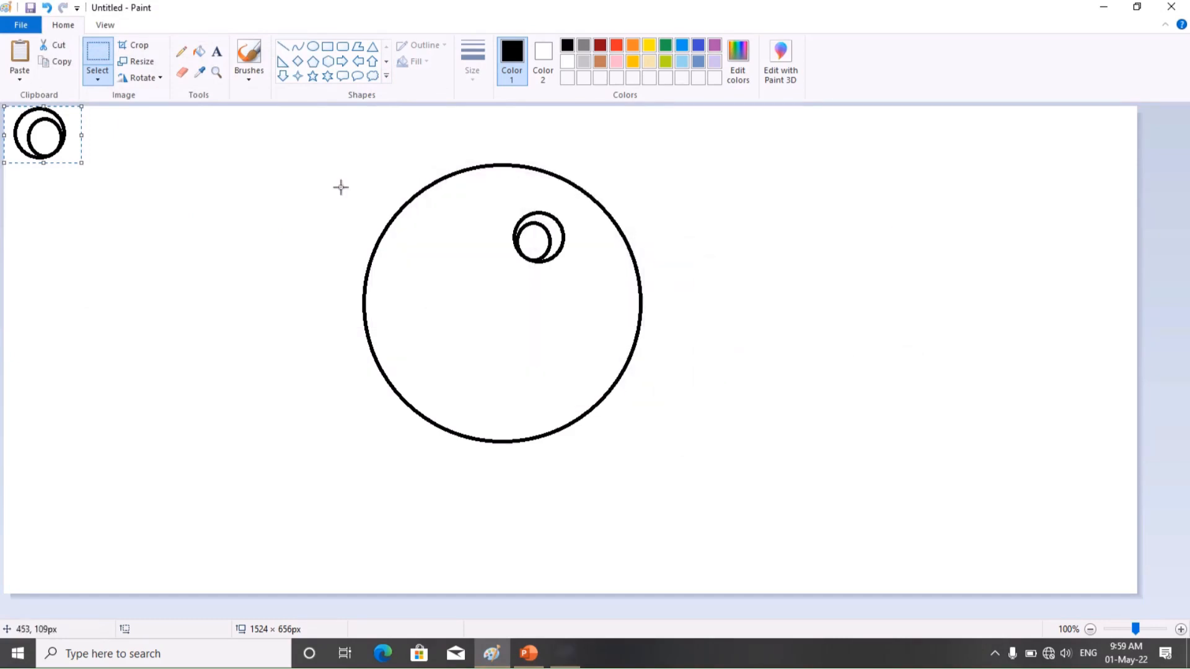
drag(50, 133, 497, 240)
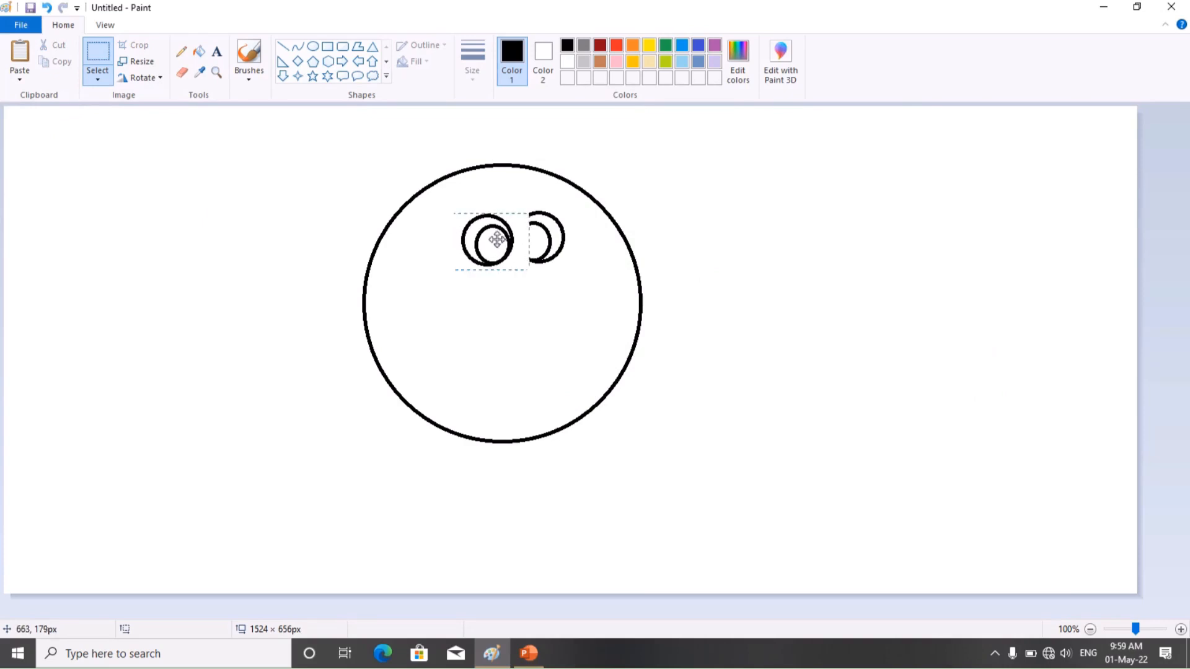
Turn on transparent selection and shift the flipped eye slightly down so that it touches the original eye
click(99, 77)
key(super+plus)
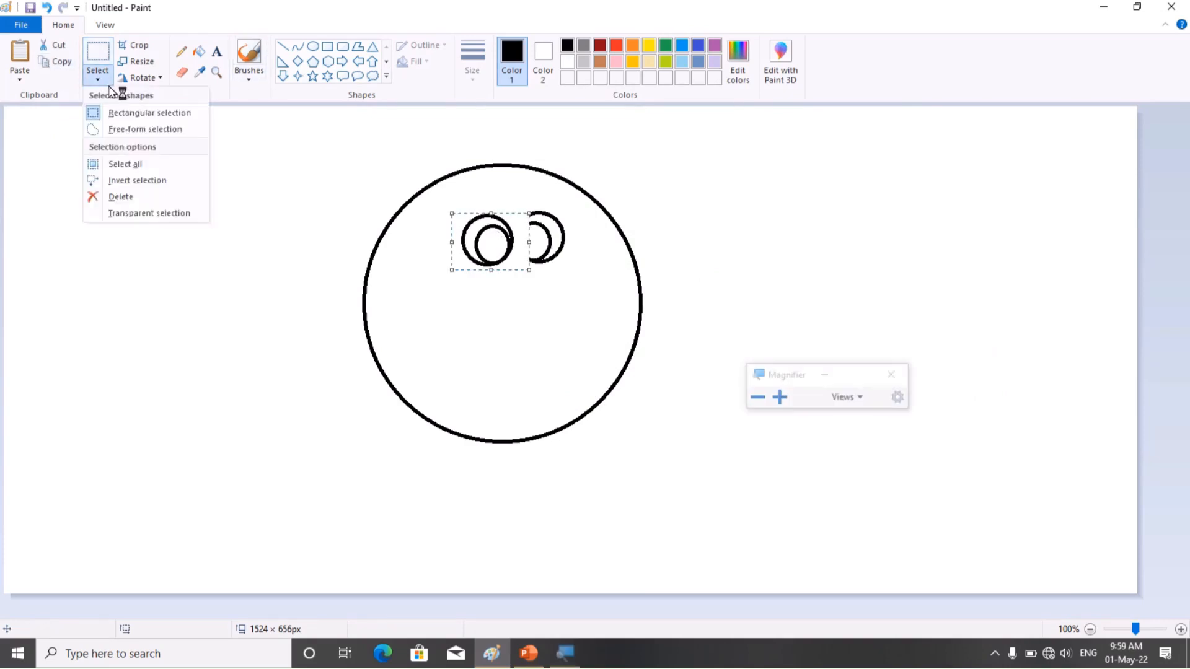
click(120, 223)
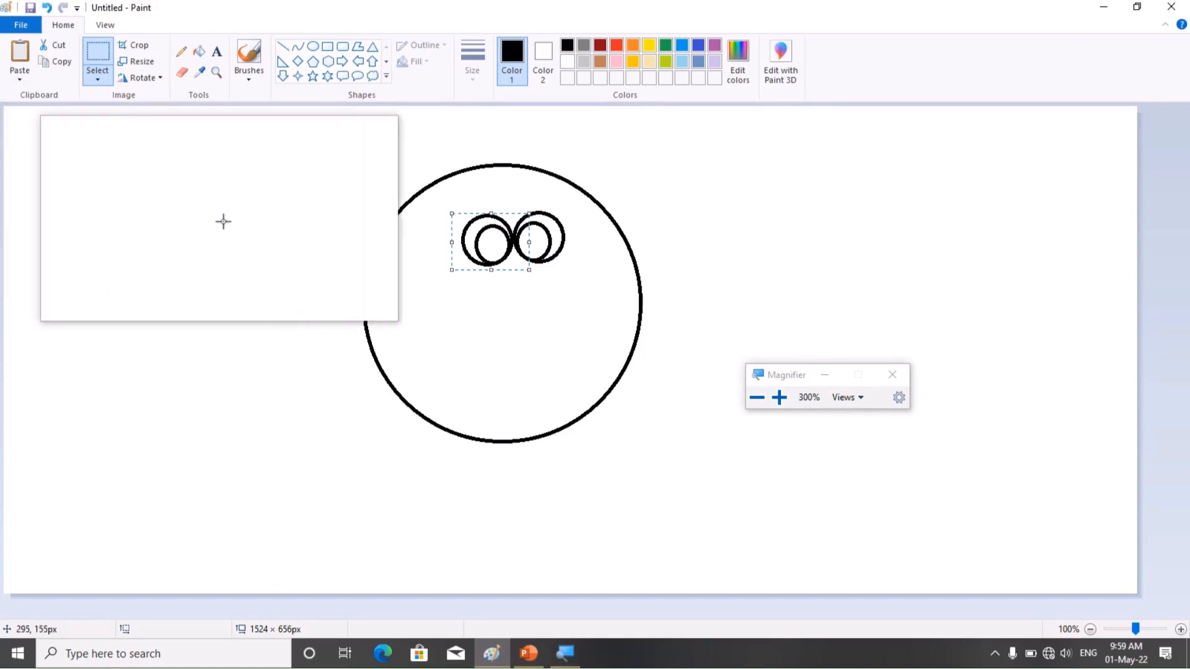
click(893, 372)
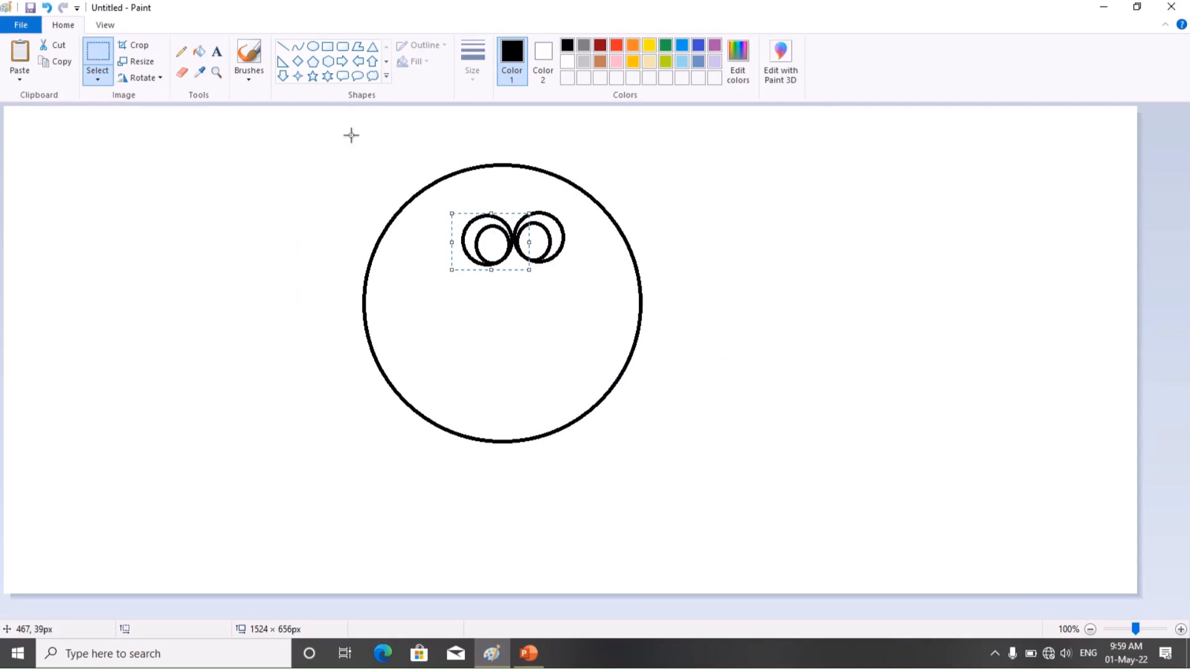
drag(483, 228, 483, 232)
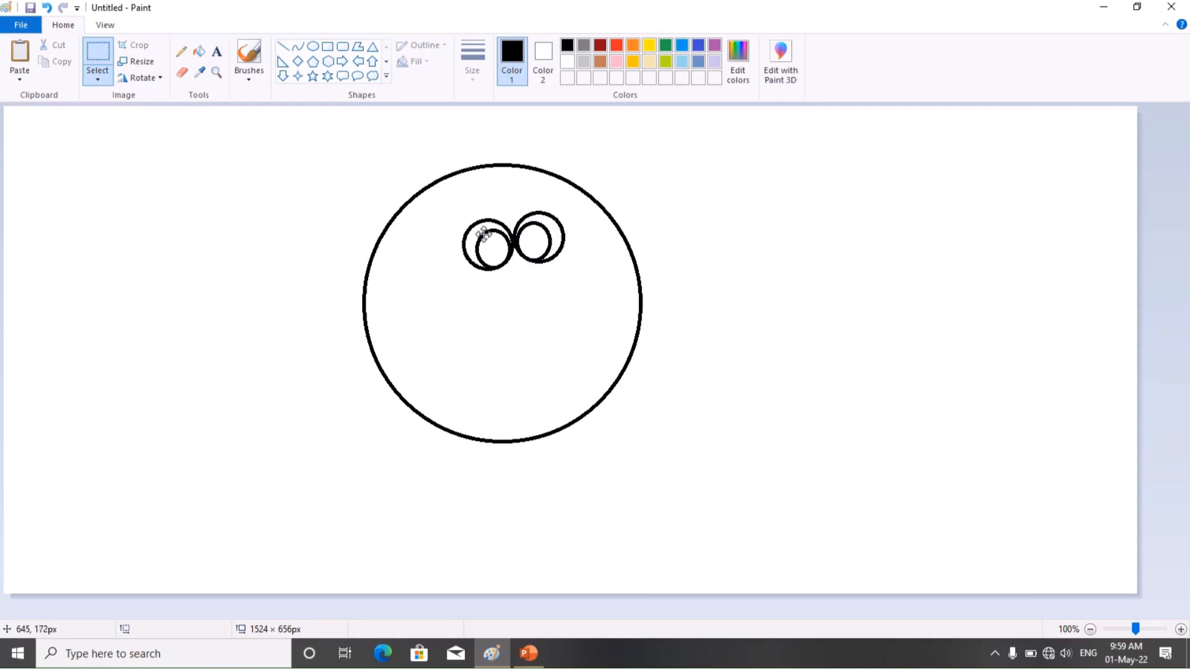
Select both eyes together and move them right until the outer eye meets the large circle's upper-right edge
click(98, 76)
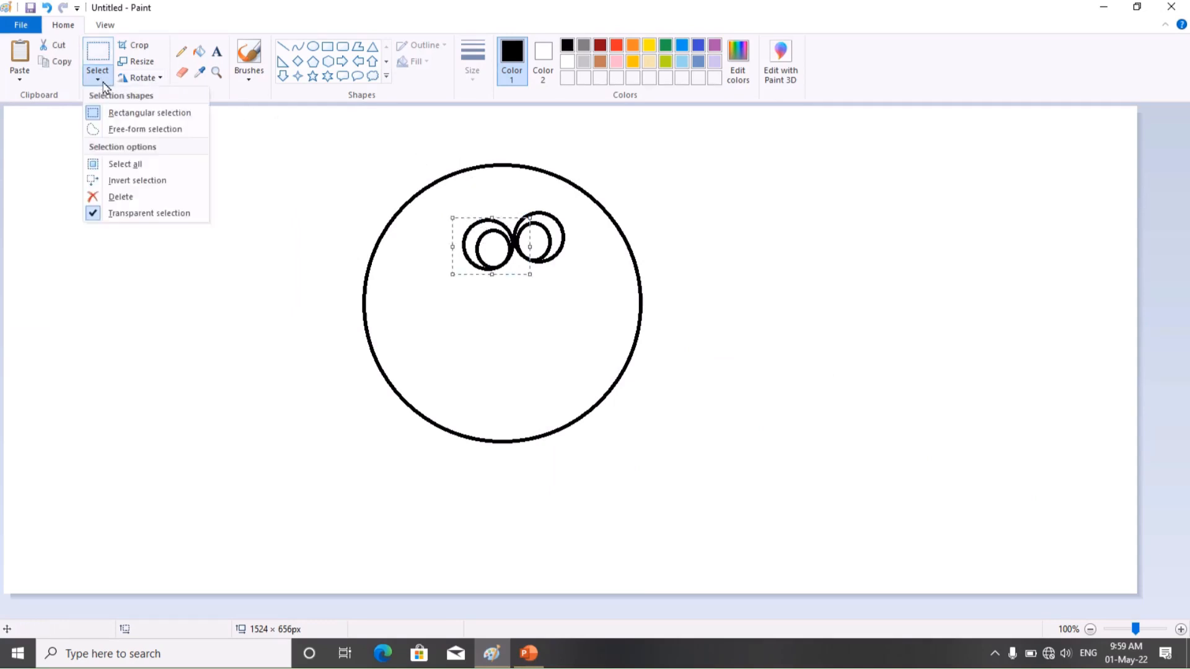
click(113, 112)
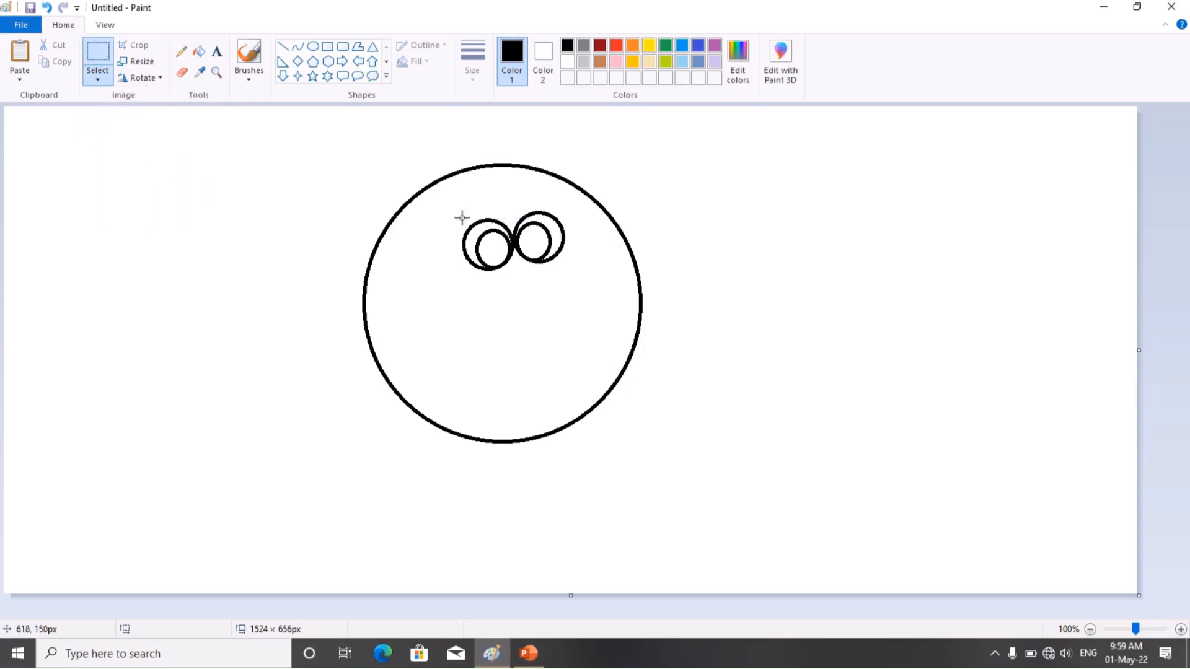
drag(458, 217, 574, 266)
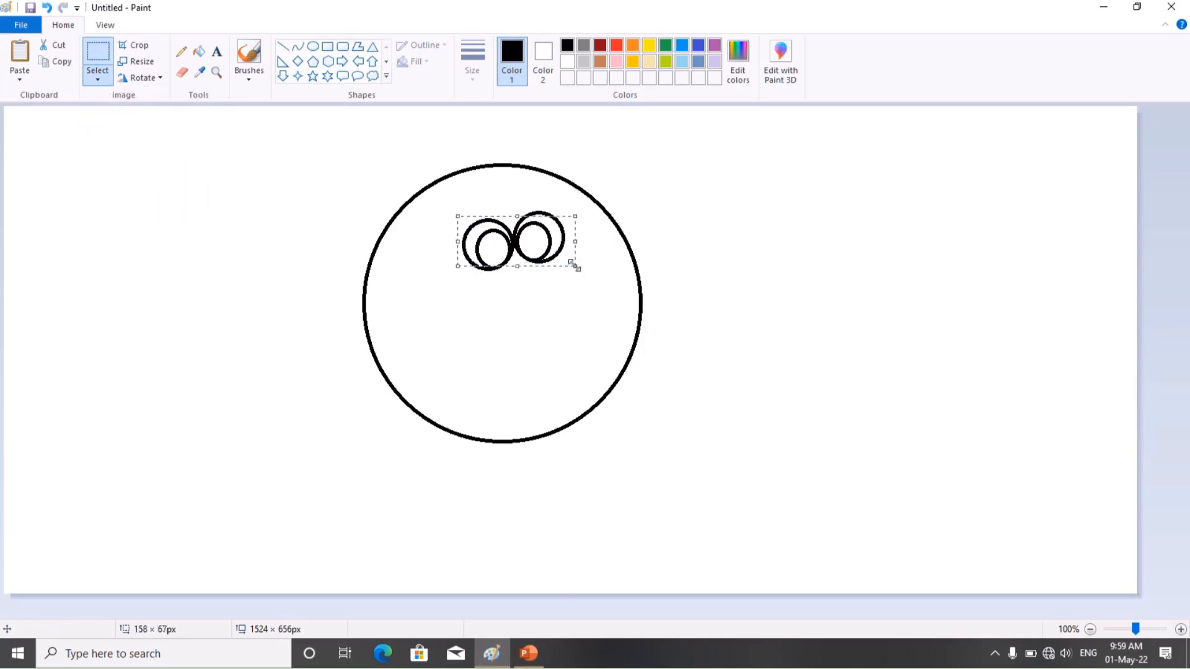
click(400, 167)
drag(439, 202, 589, 258)
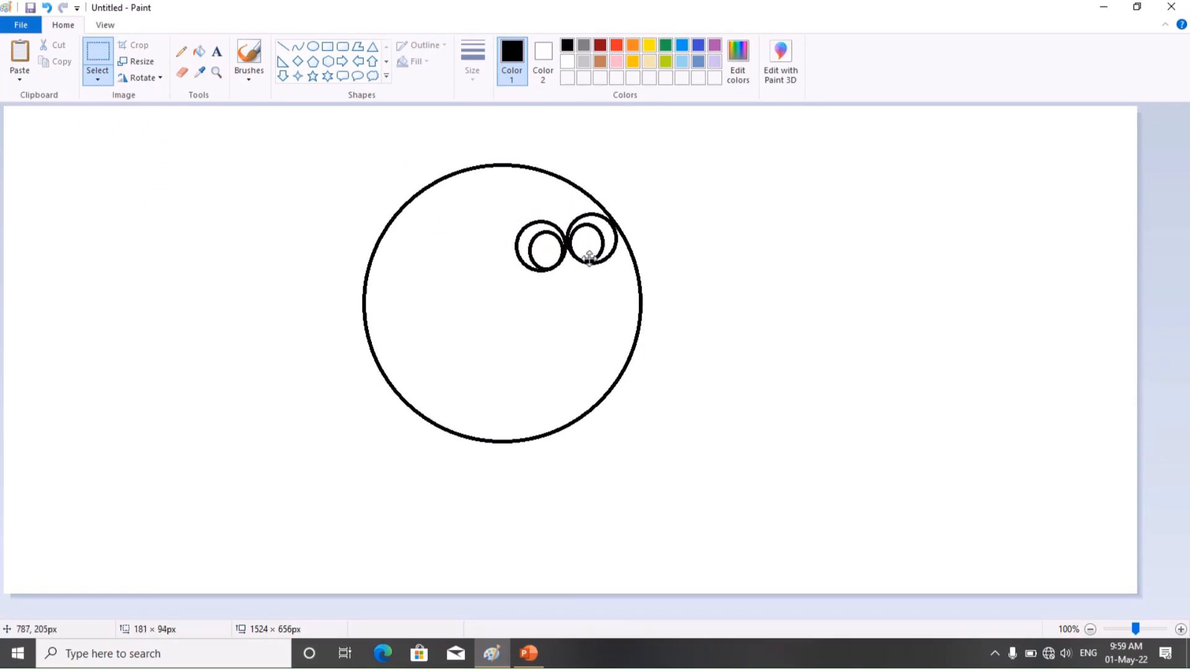
click(364, 133)
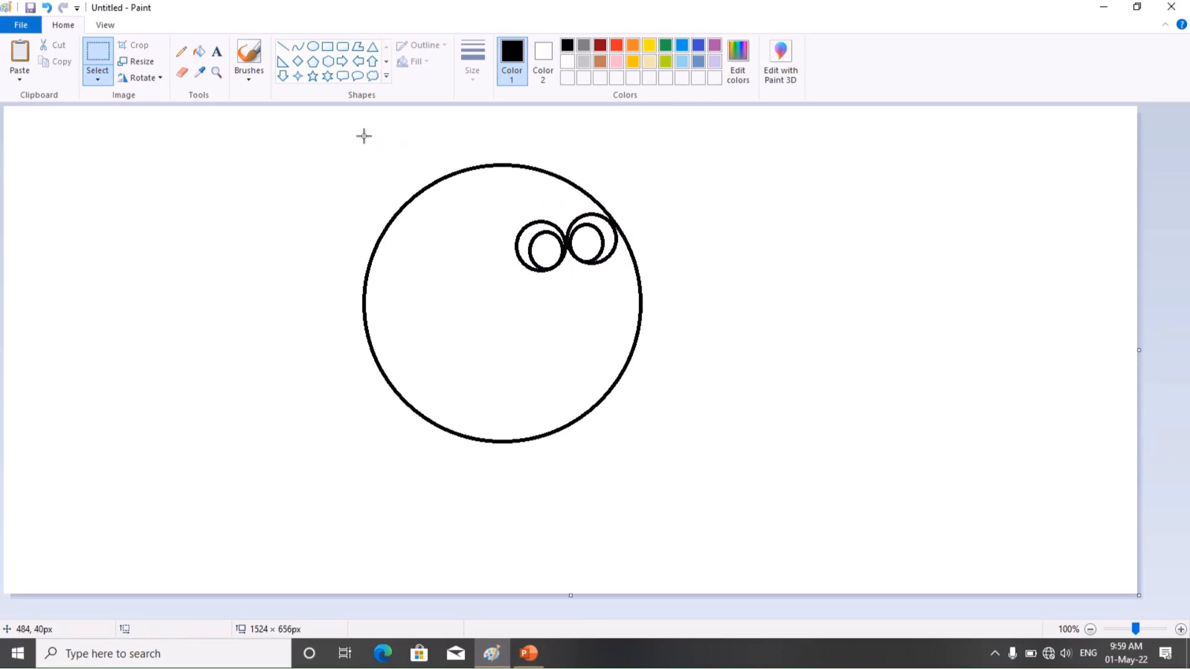
Draw the upper beak with two straight lines, running from between and below the eyes to a shared tip near the circle's right side
click(283, 47)
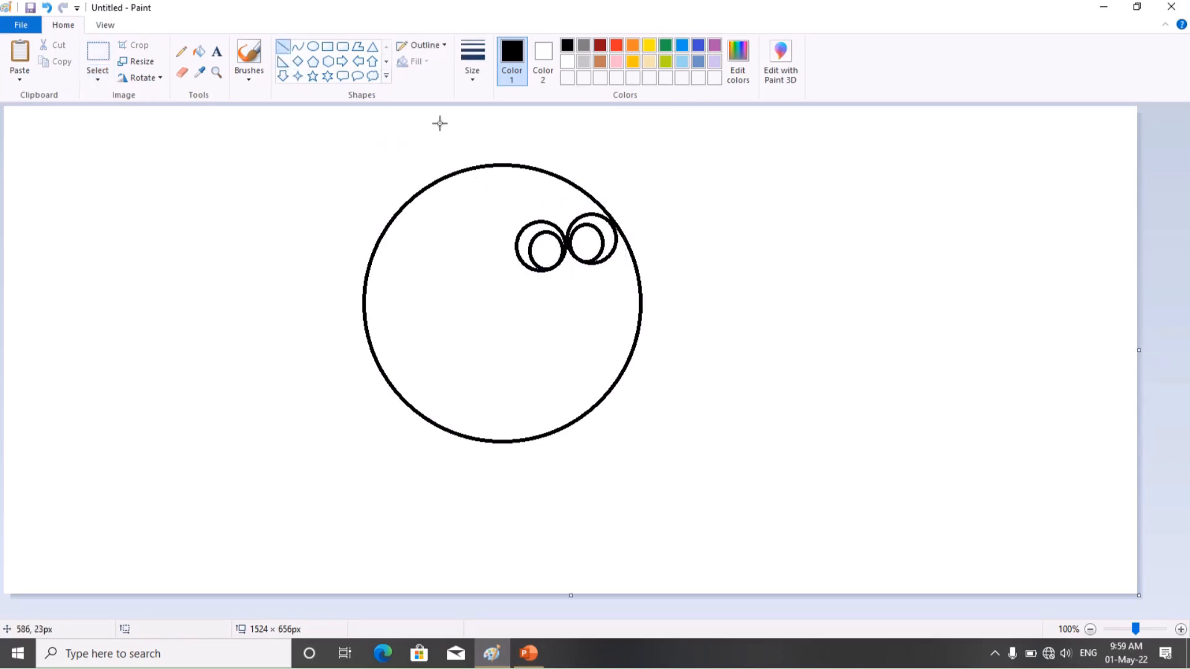
drag(567, 249, 615, 278)
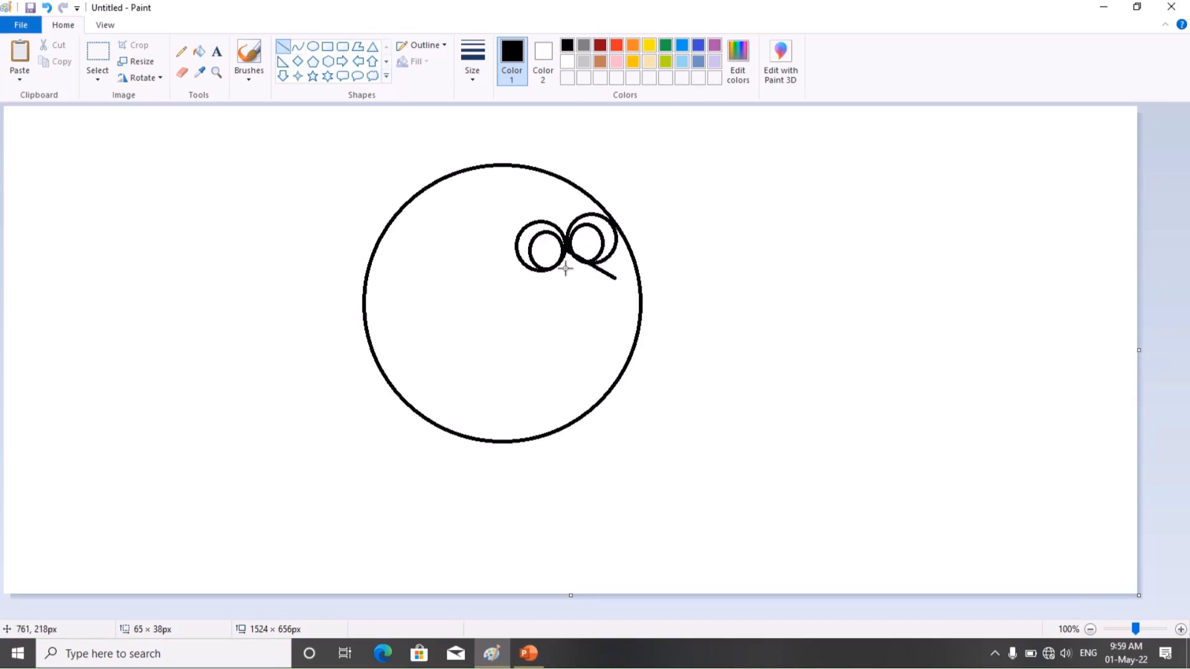
drag(560, 267, 615, 280)
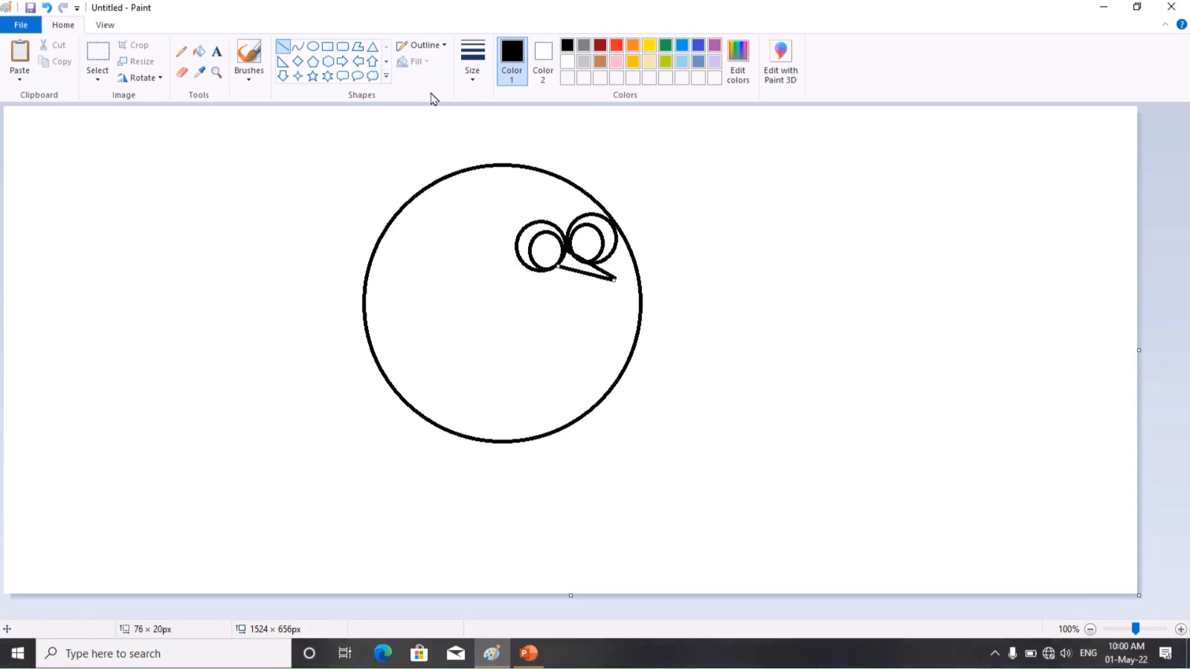
Draw the lower beak as a curve from the beak's base to its tip, bulging downward below the lower beak line
click(299, 47)
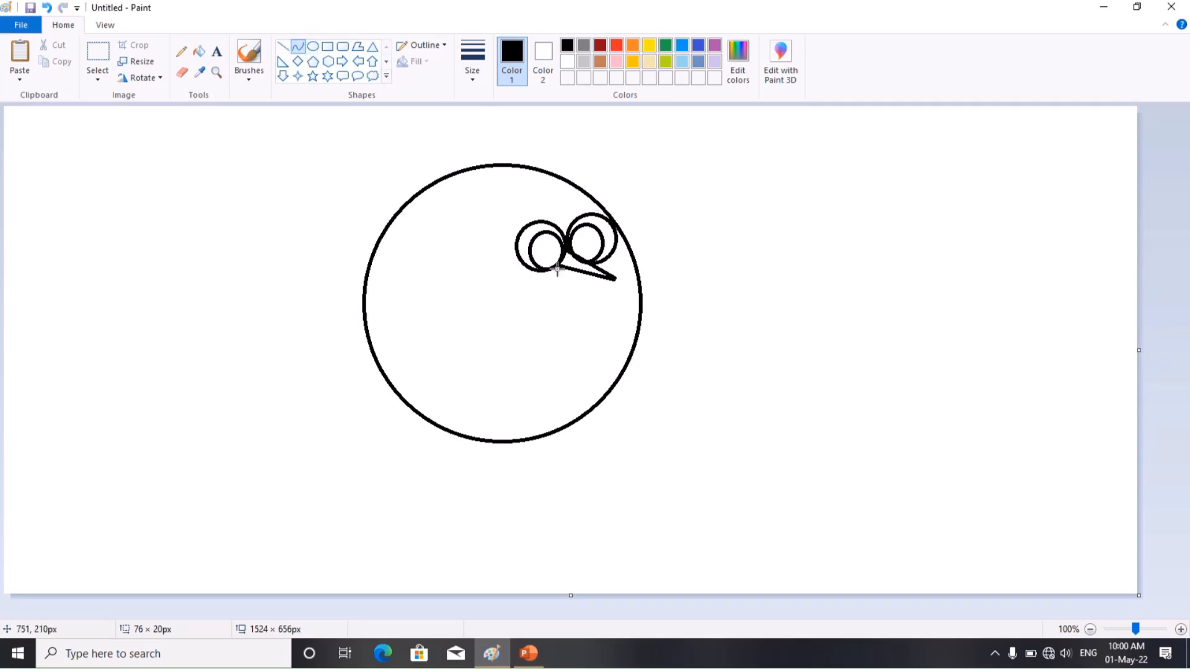
drag(559, 266, 612, 279)
mouse_move(599, 277)
mouse_down()
mouse_move(578, 276)
mouse_move(578, 288)
mouse_up()
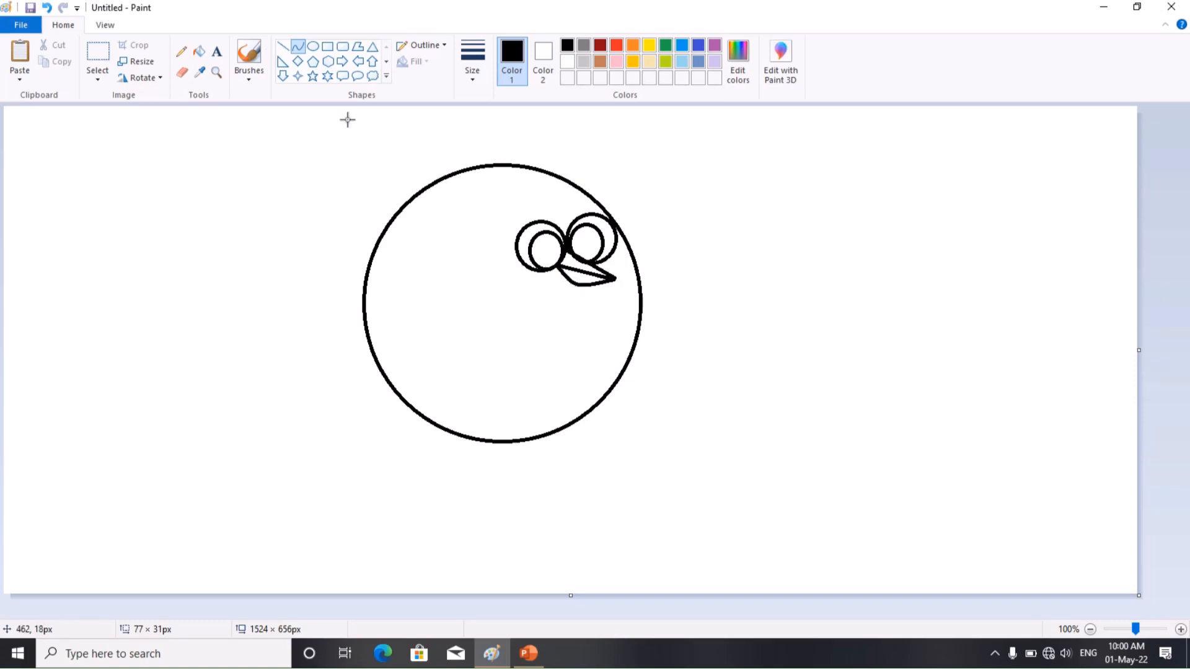
click(290, 50)
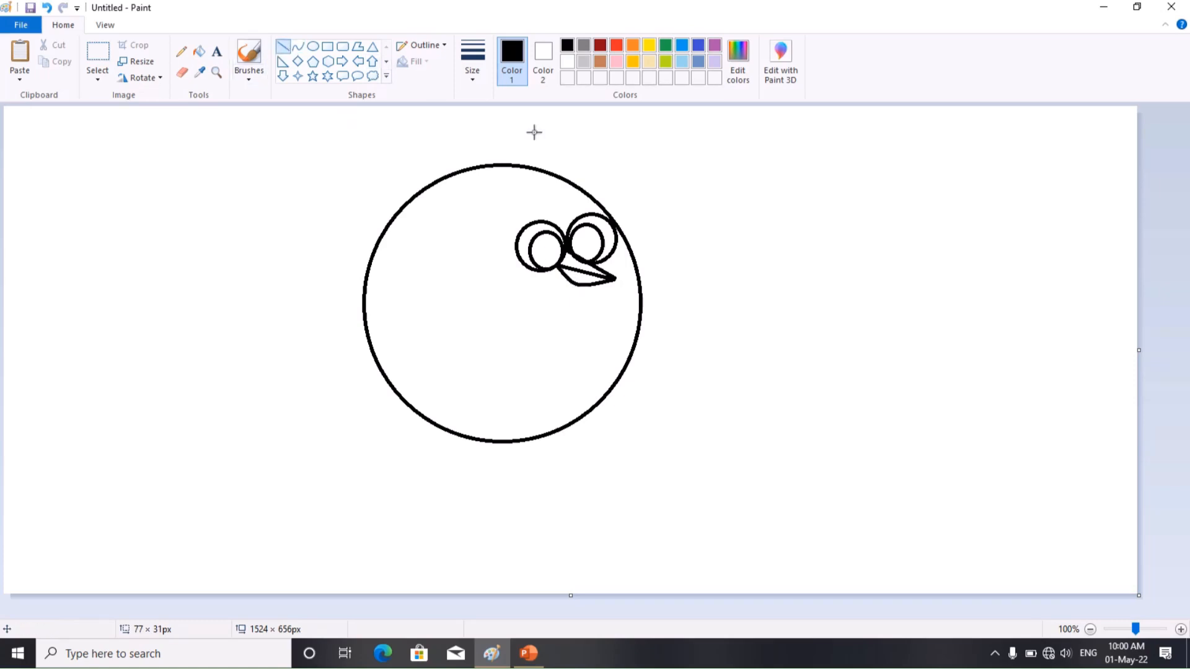
mouse_move(567, 232)
mouse_down()
mouse_move(473, 192)
mouse_move(484, 198)
mouse_up()
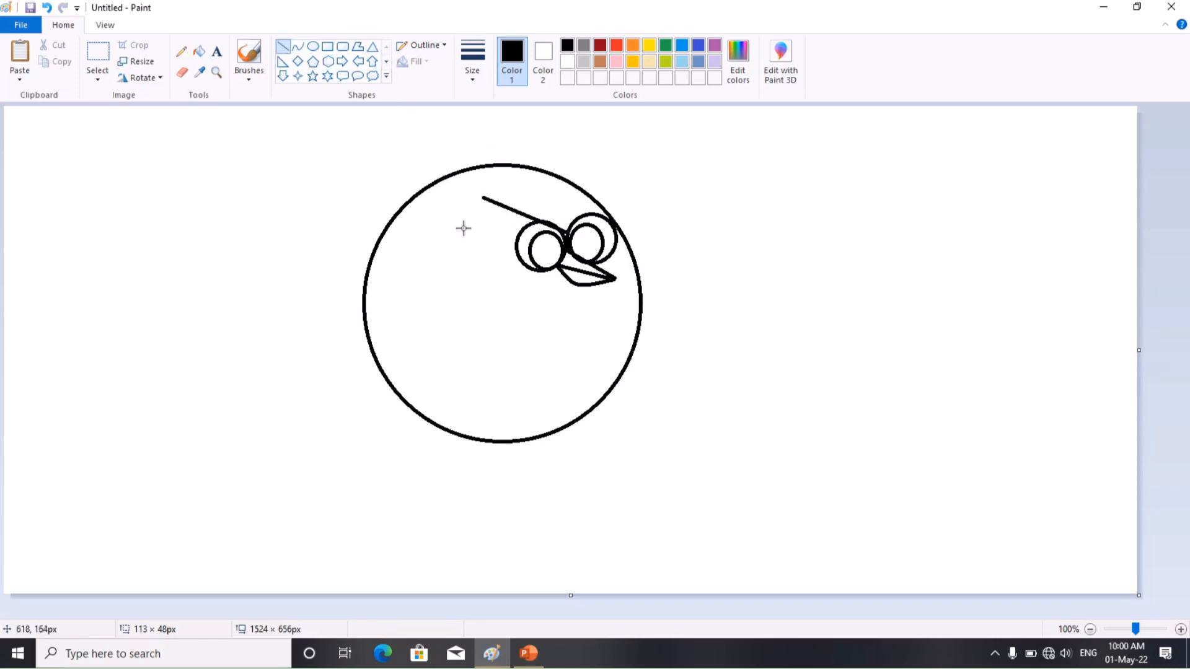
drag(481, 199, 490, 189)
drag(490, 187, 567, 228)
key(ctrl+z)
key(ctrl+z)
key(ctrl+z)
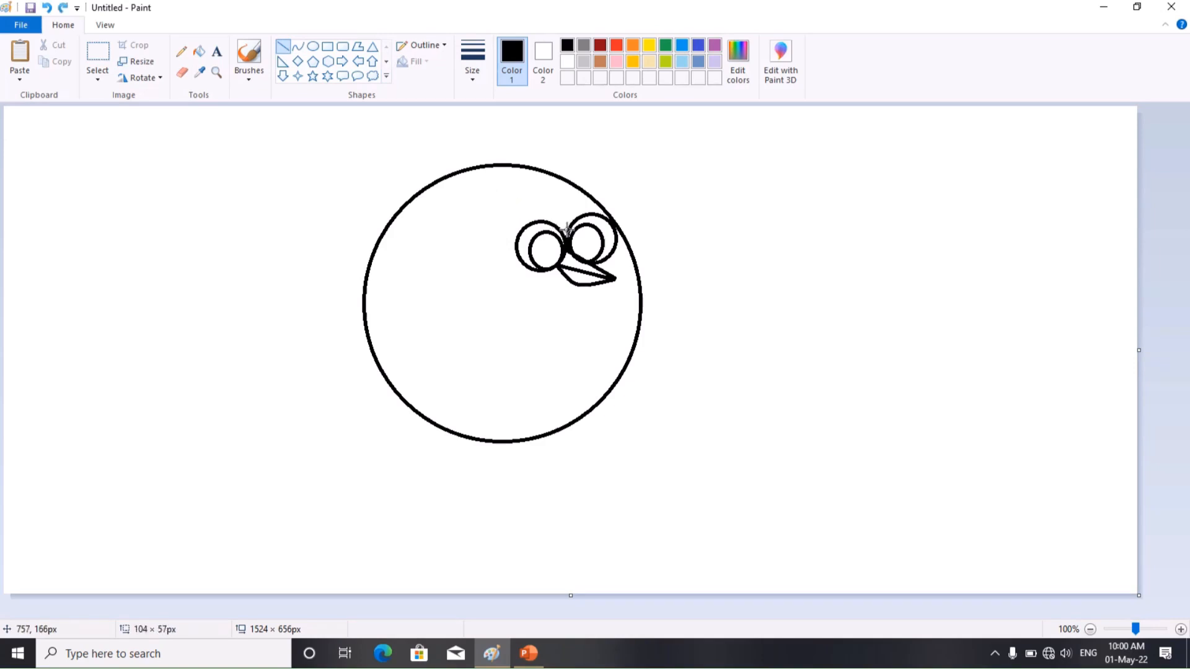
Draw a wedge-shaped eyebrow over the left eye with three straight lines, a short outer end of about 12 × 17 px tapering to between the eyes
click(287, 49)
drag(565, 239, 492, 207)
drag(491, 206, 499, 196)
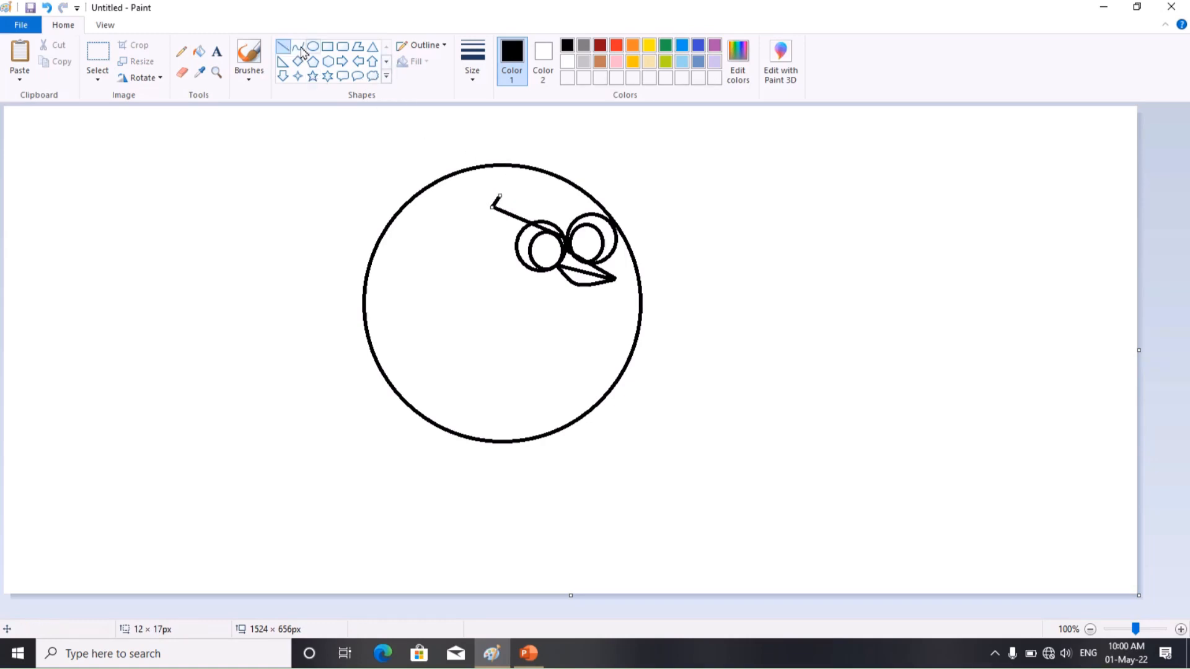
click(299, 47)
click(282, 47)
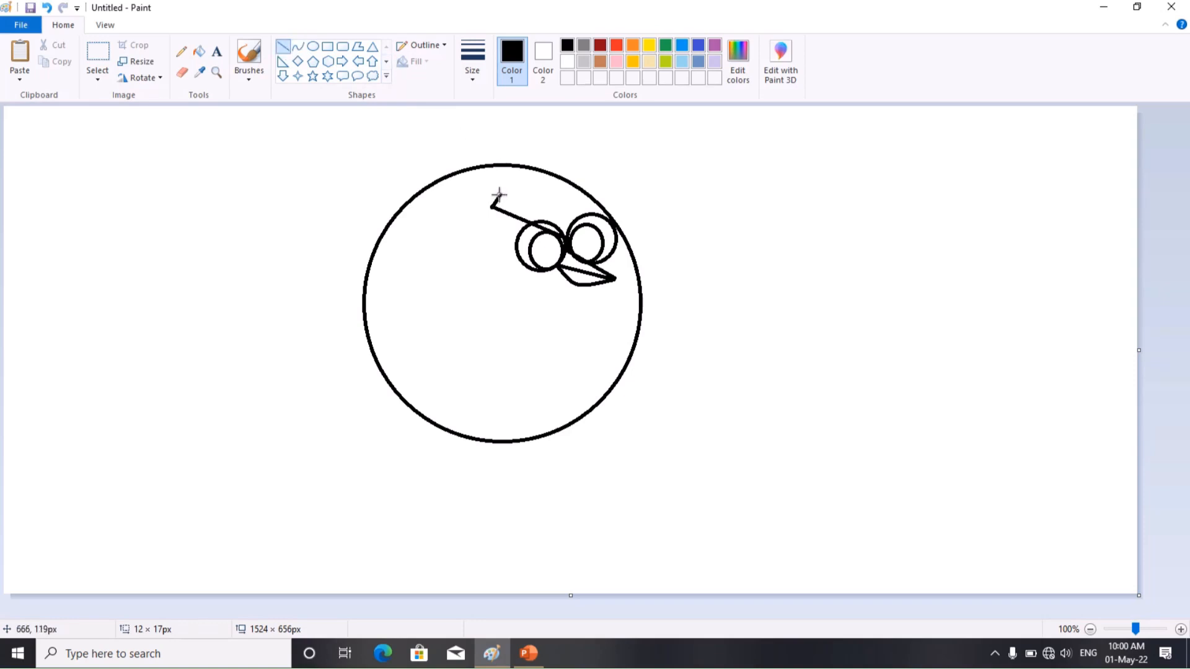
drag(499, 194, 567, 239)
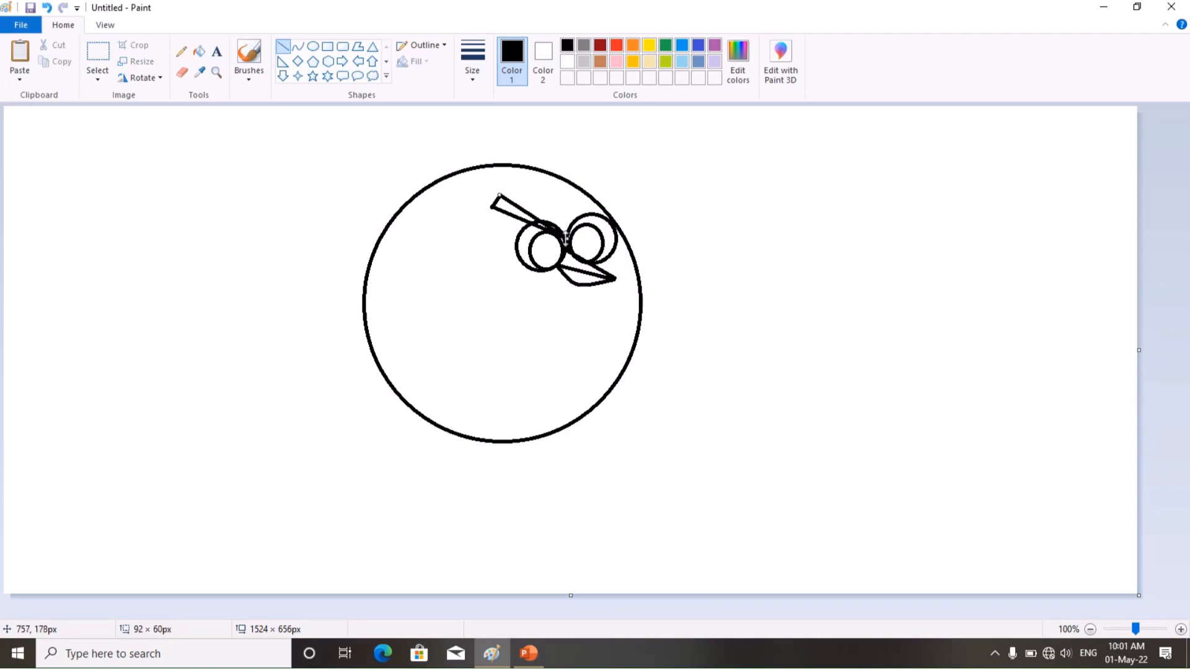
Draw a wedge-shaped eyebrow over the right eye with three straight lines, its outer end about 15 × 12 px, tapering to between the eyes
click(292, 49)
click(282, 47)
drag(564, 238, 620, 186)
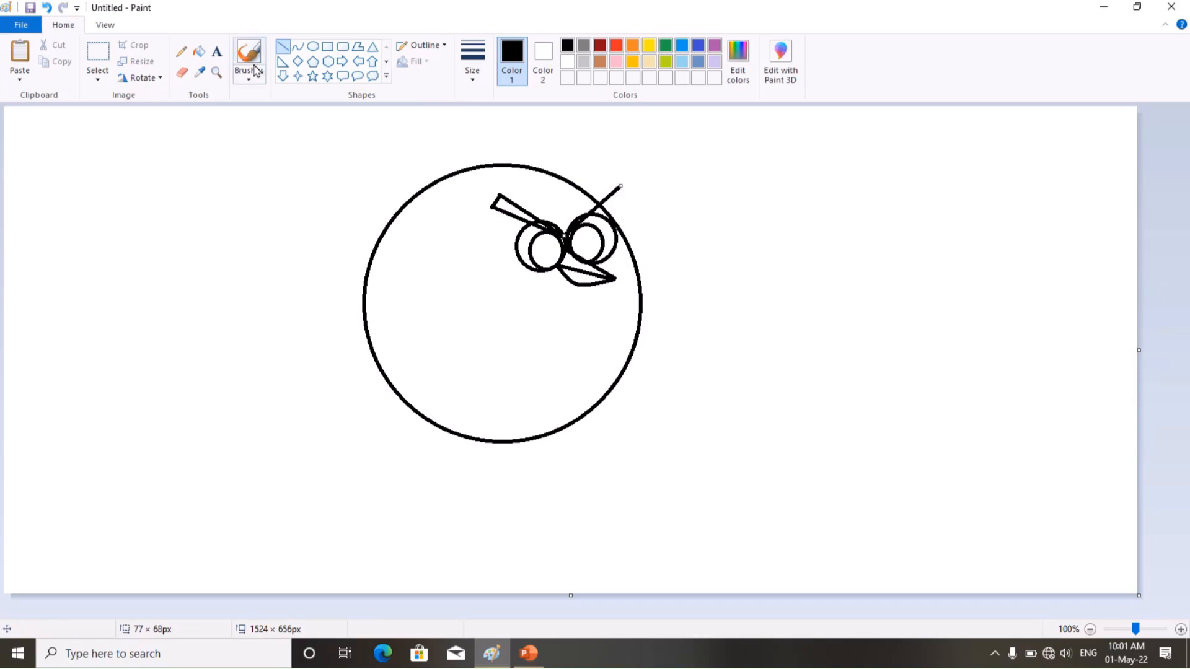
click(286, 49)
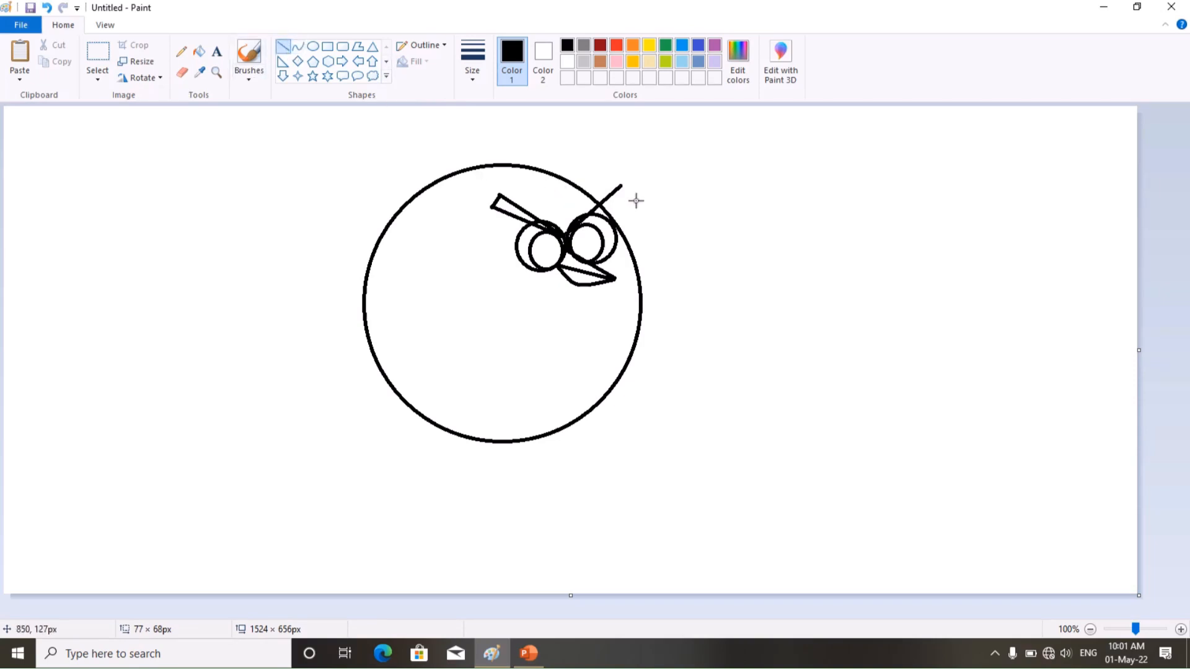
drag(621, 185, 613, 178)
drag(610, 178, 610, 177)
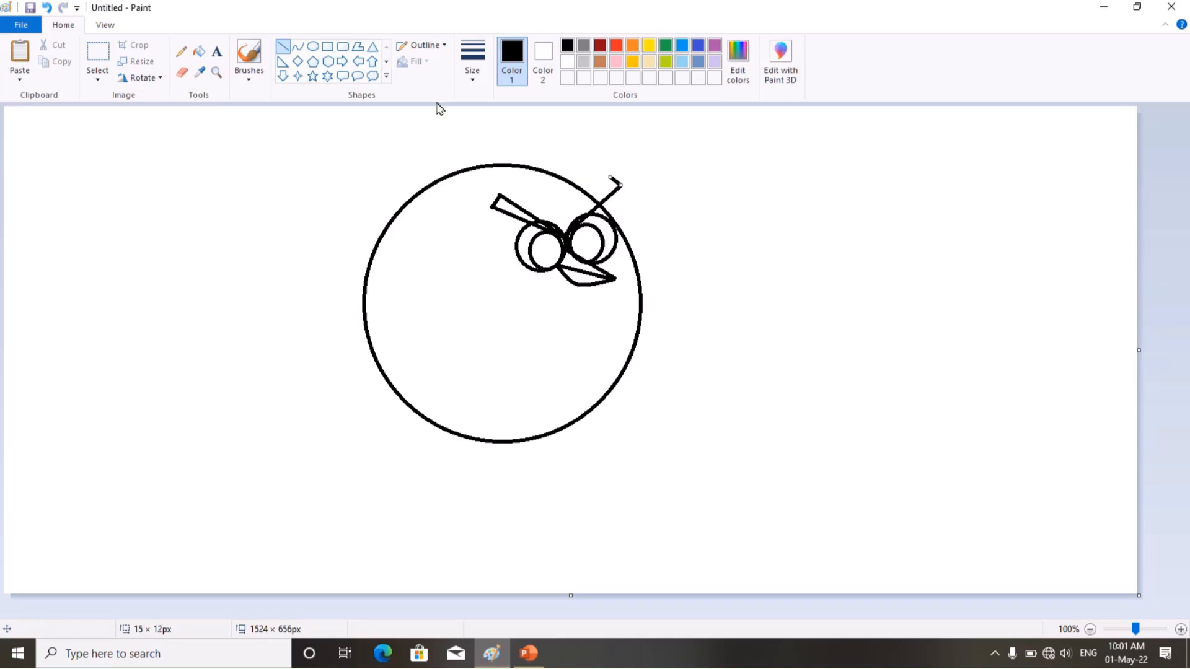
click(289, 48)
drag(611, 177, 570, 226)
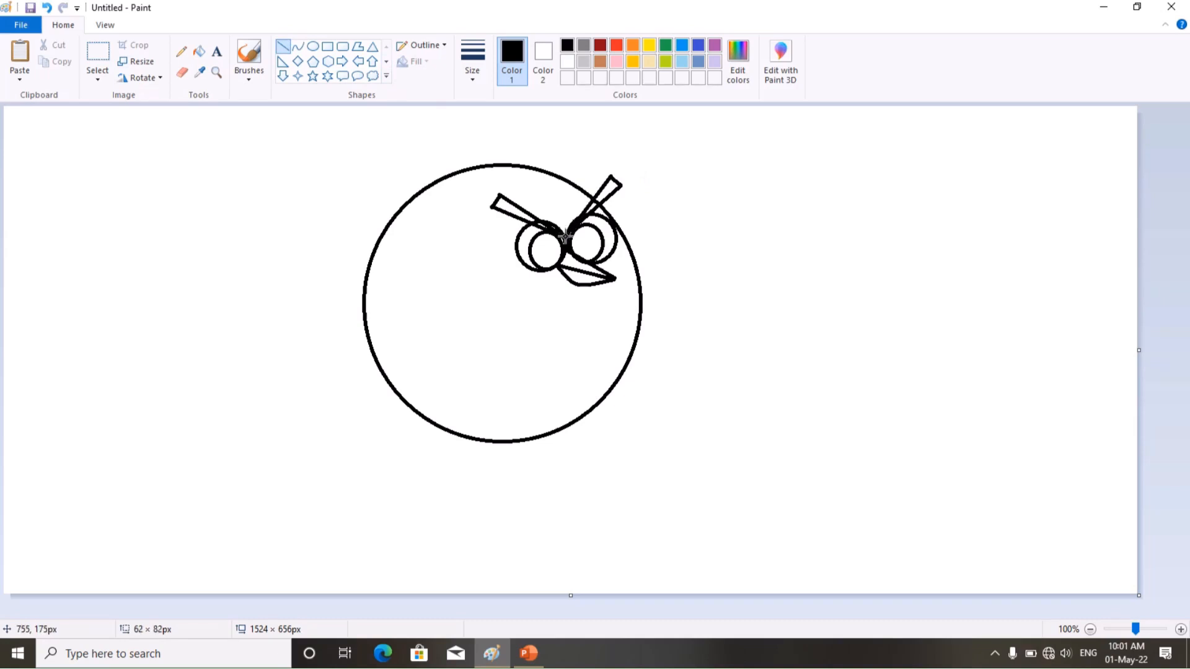
drag(566, 237, 565, 241)
Draw the upper tail feather as a three-line wedge from the body's left edge, about 150 px long, slanting up to a 13 × 20 px end
click(296, 52)
click(281, 50)
drag(364, 286, 239, 226)
drag(240, 225, 260, 238)
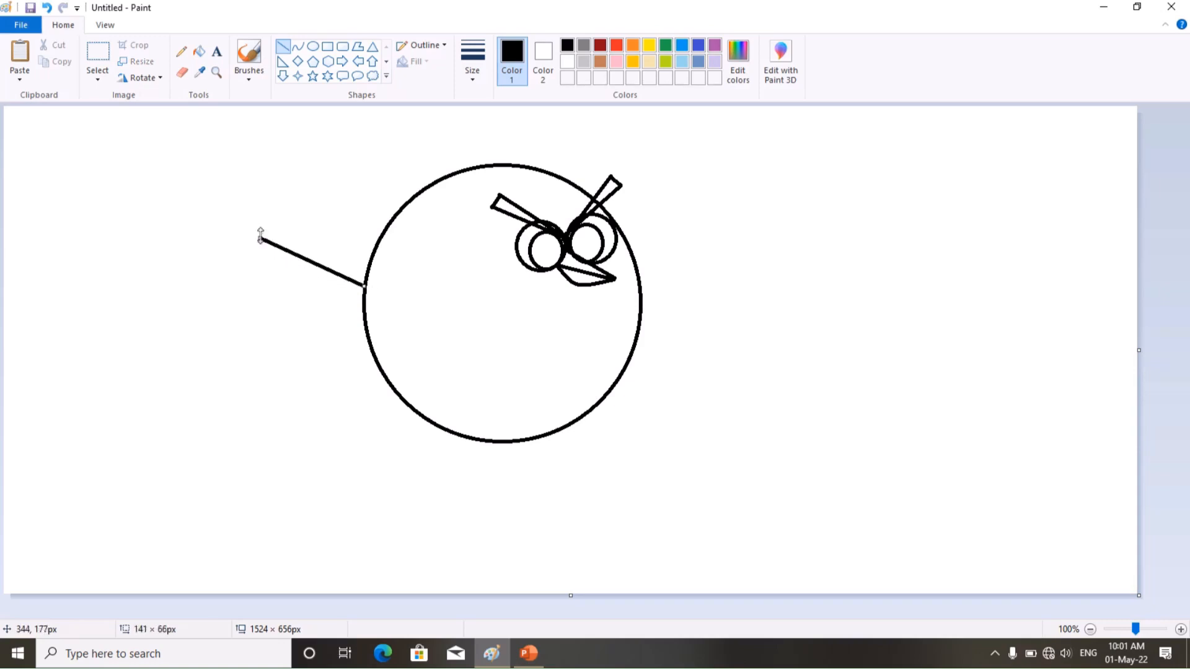
click(299, 46)
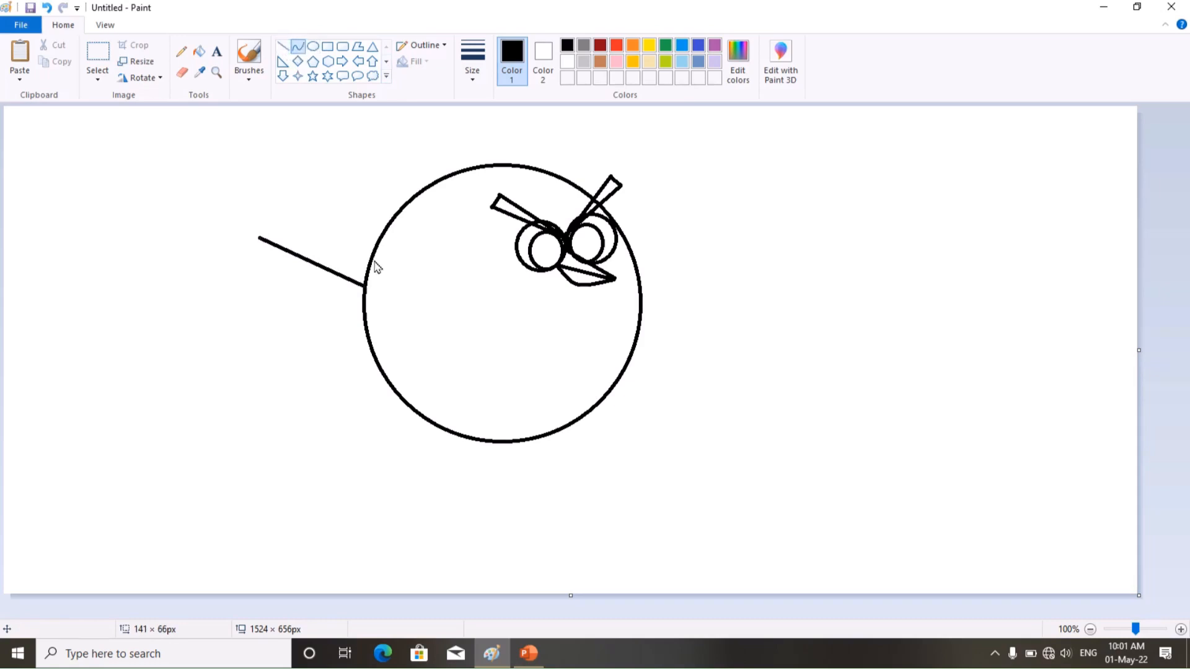
click(283, 51)
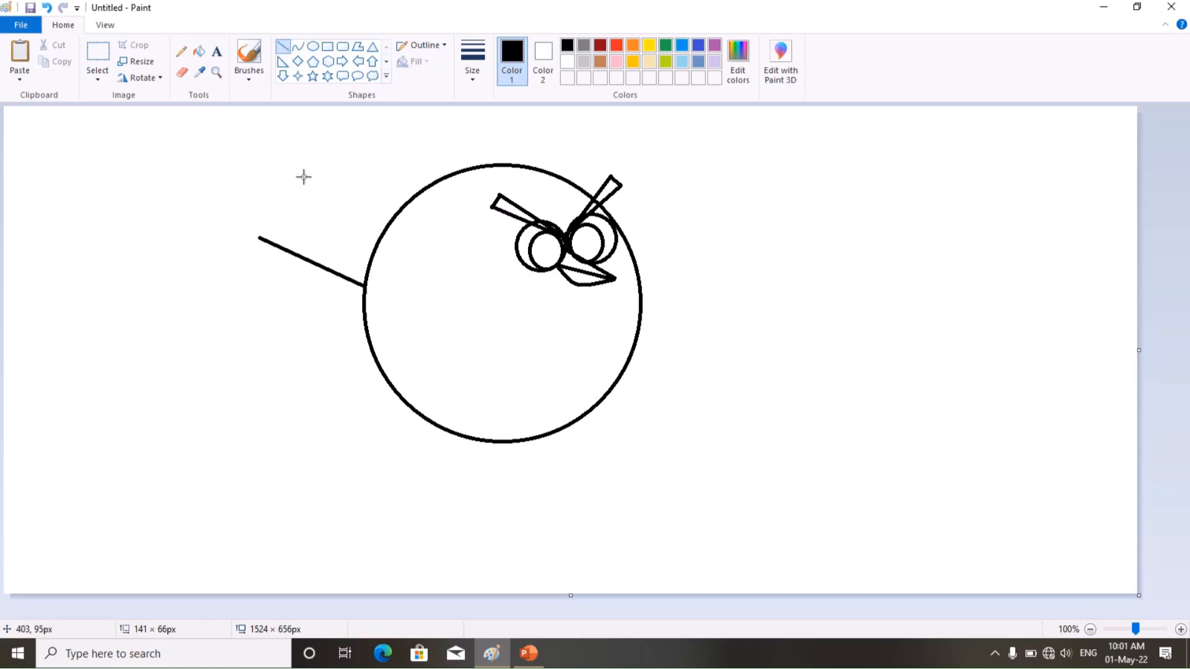
drag(364, 285, 250, 251)
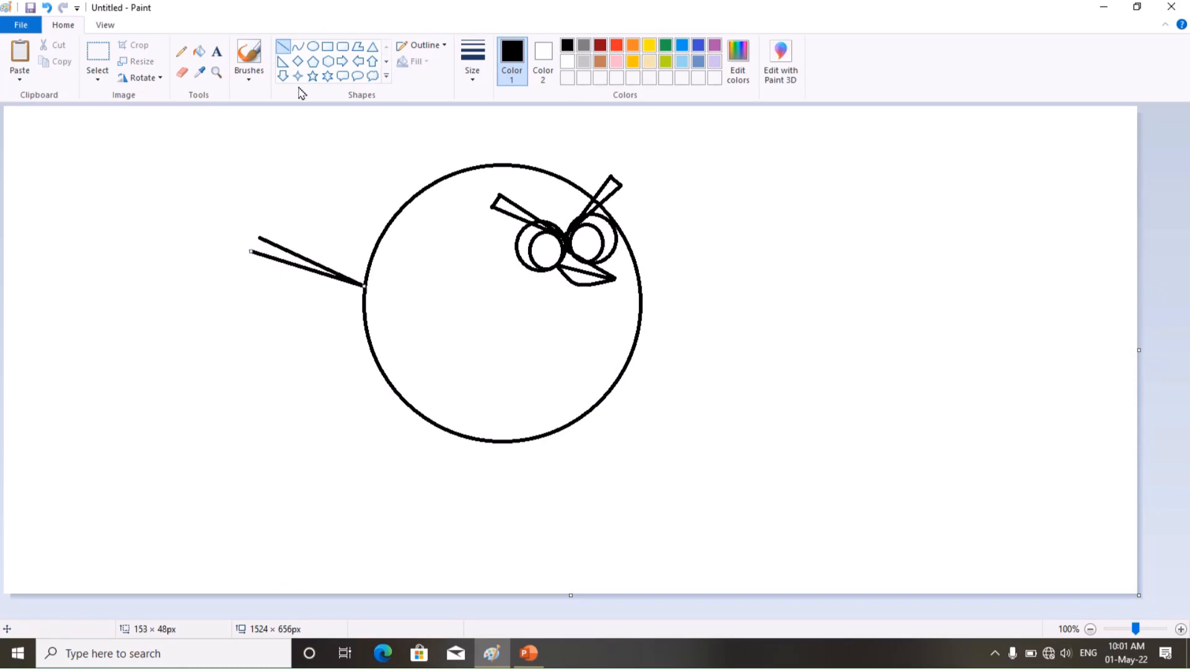
click(298, 47)
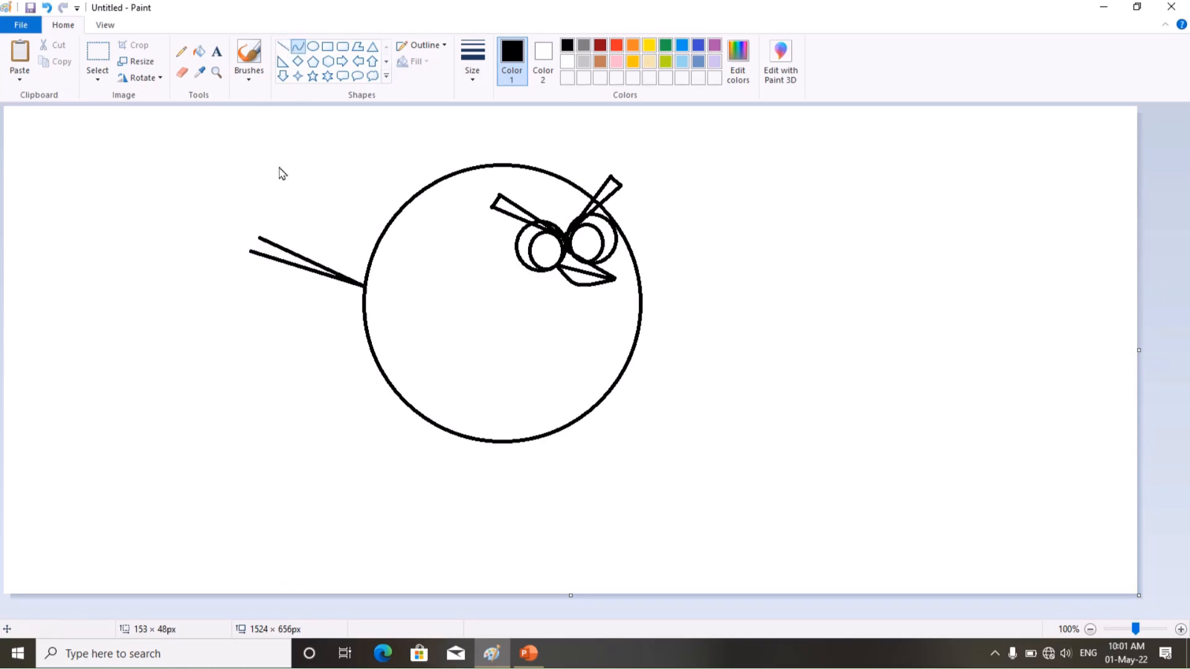
click(283, 47)
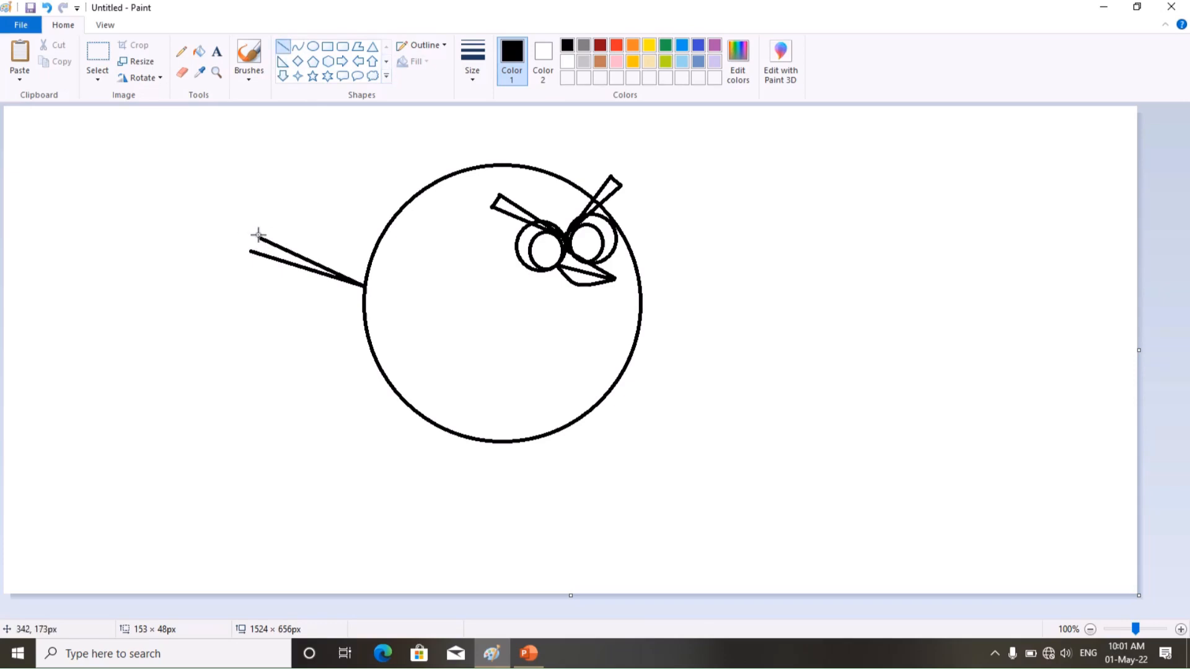
drag(261, 237, 248, 254)
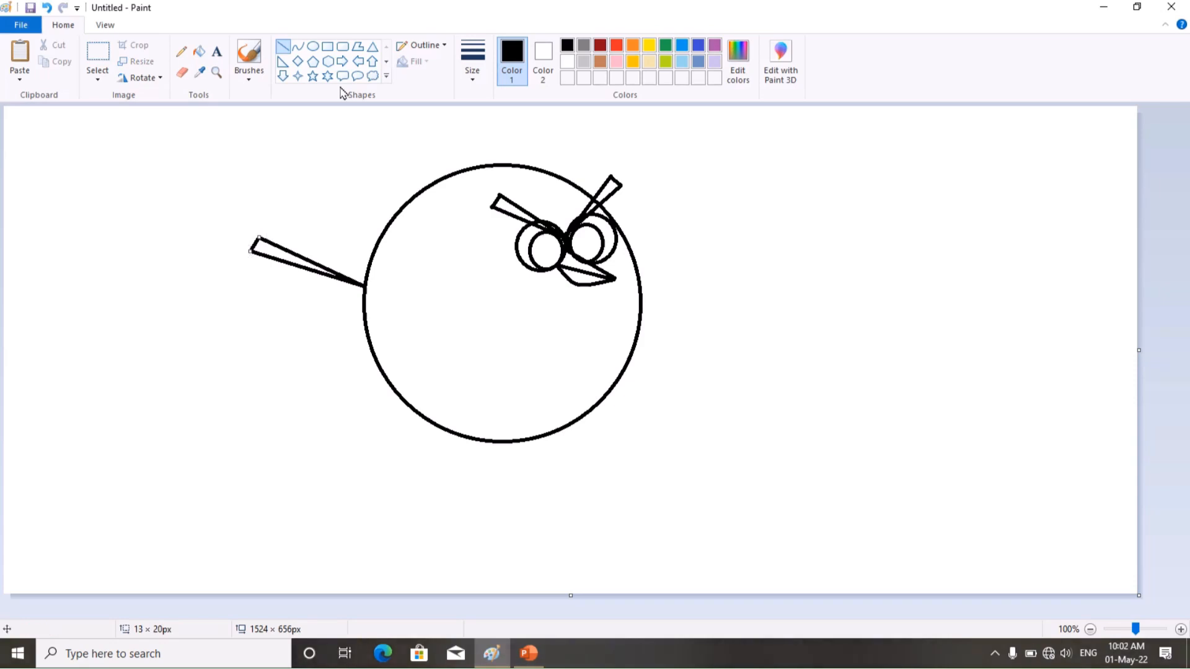
Draw the middle tail feather as a nearly horizontal three-line wedge about 129 px long from the same point on the body's left edge
click(300, 46)
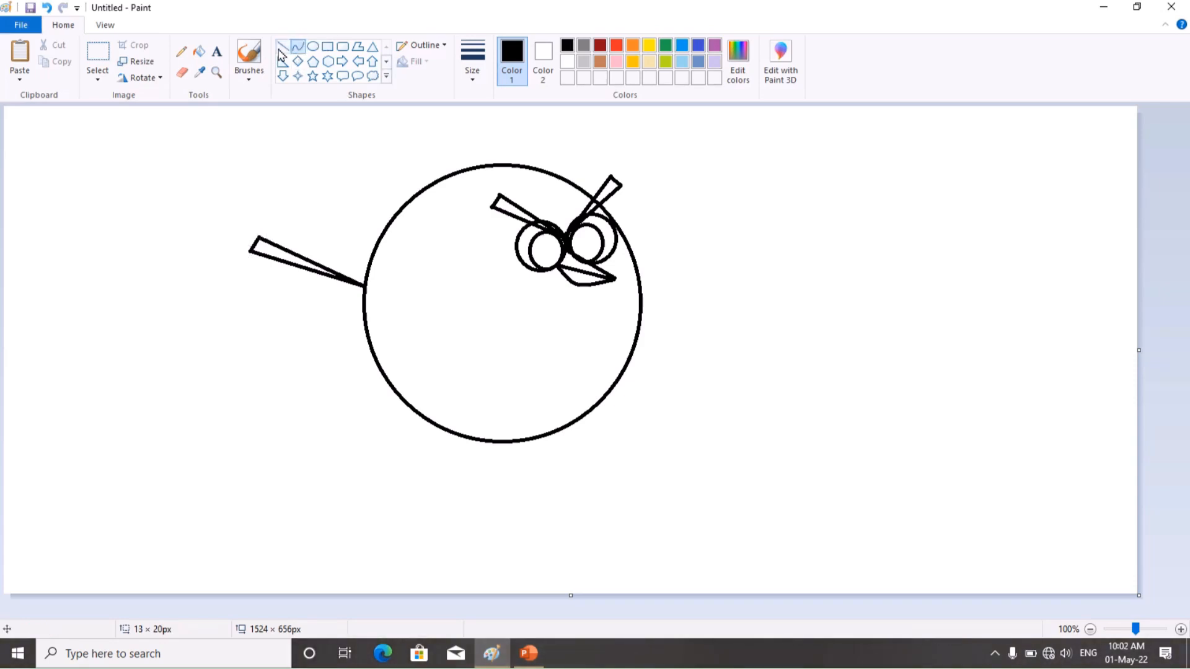
click(280, 49)
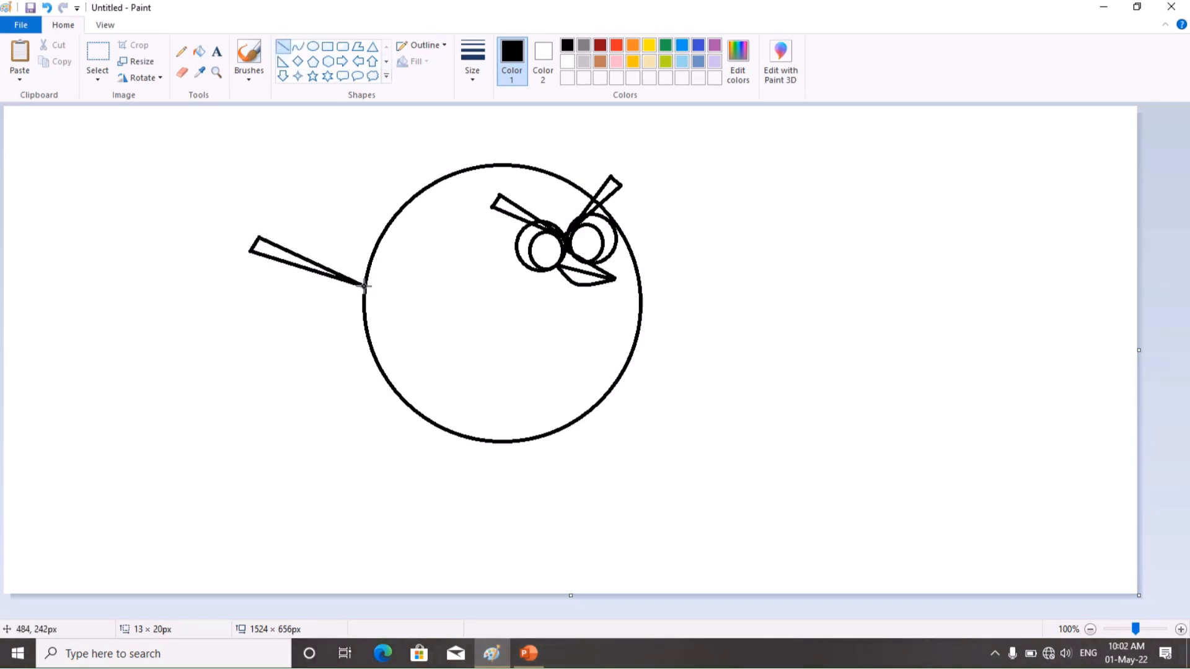
drag(365, 286, 267, 285)
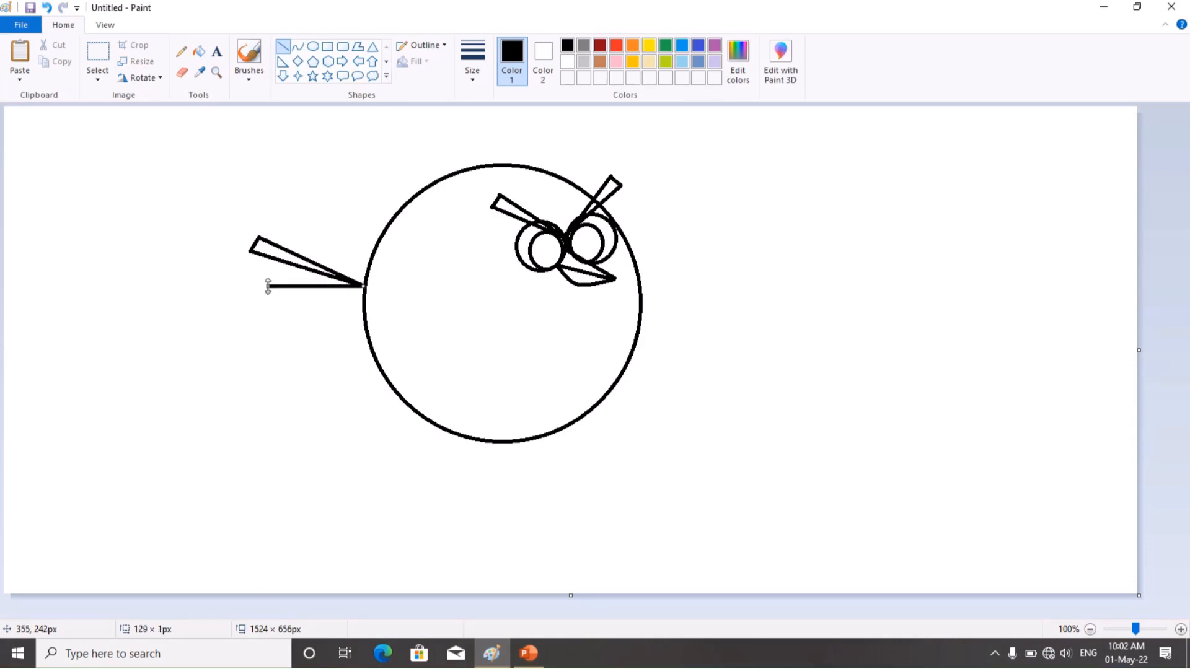
click(297, 50)
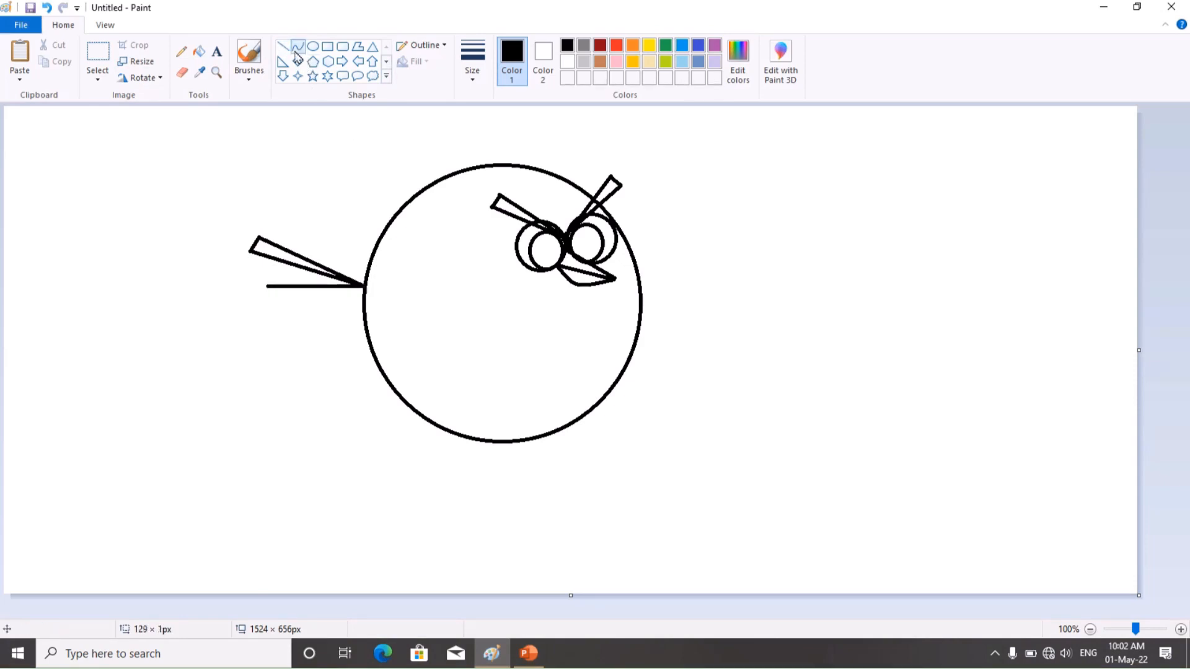
click(282, 48)
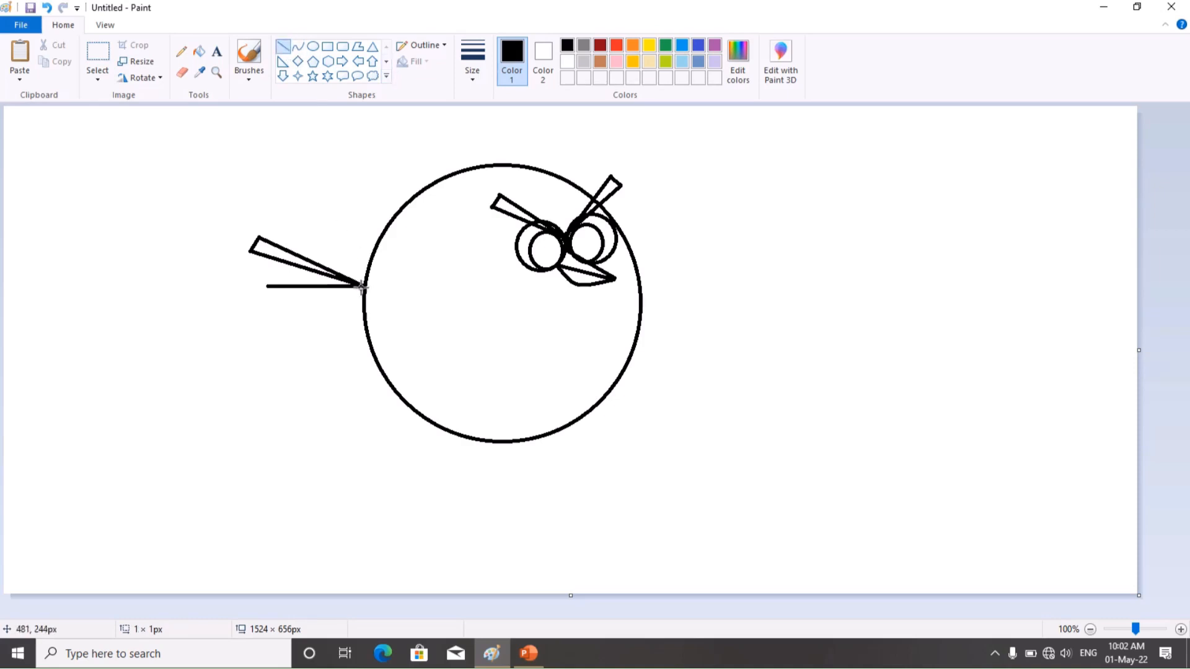
drag(362, 287, 268, 299)
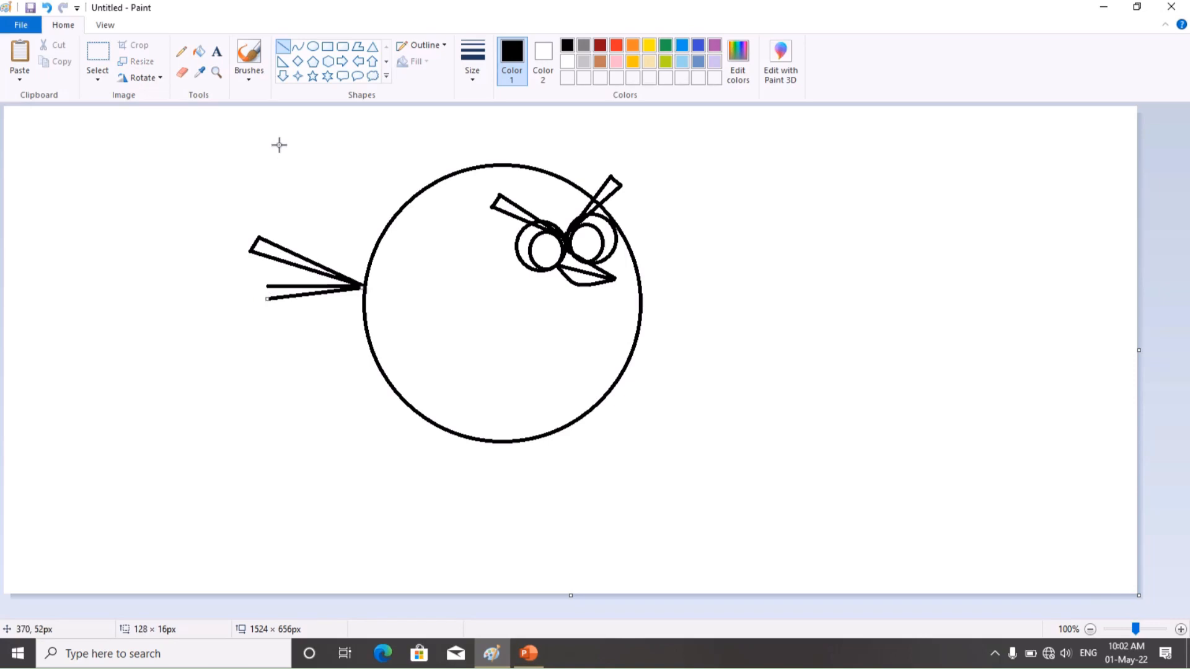
click(285, 49)
drag(267, 287, 268, 300)
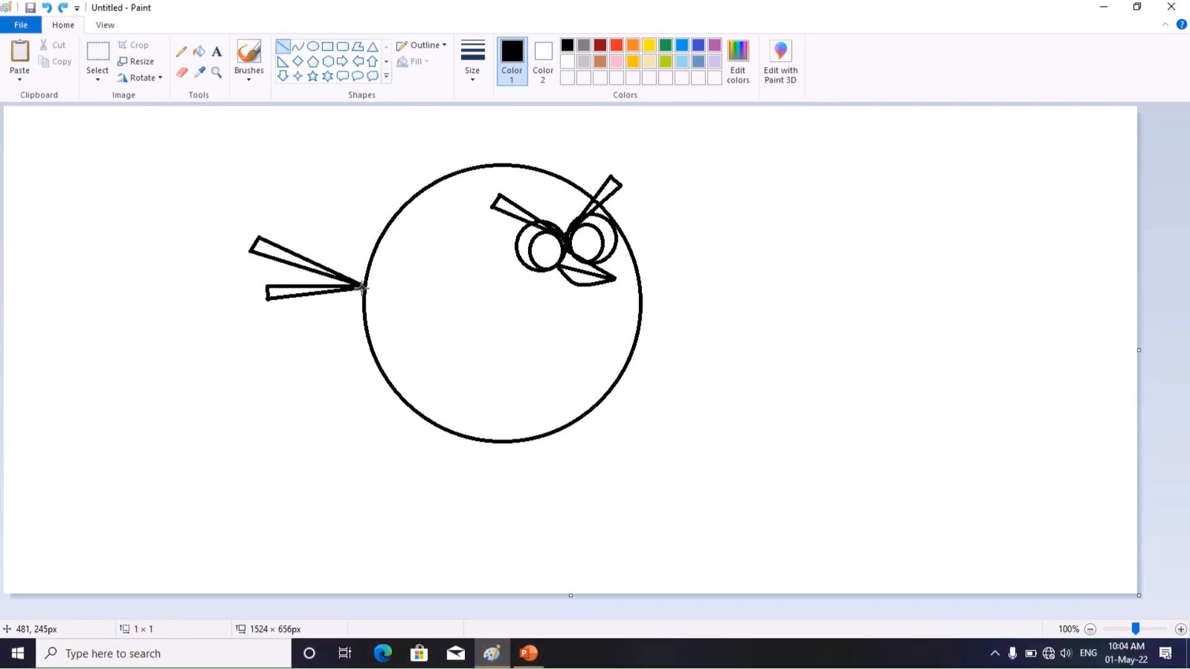
Draw the lower tail feather as a three-line wedge slanting down from the same point, with an outer end of about 11 × 27 px
drag(363, 287, 257, 327)
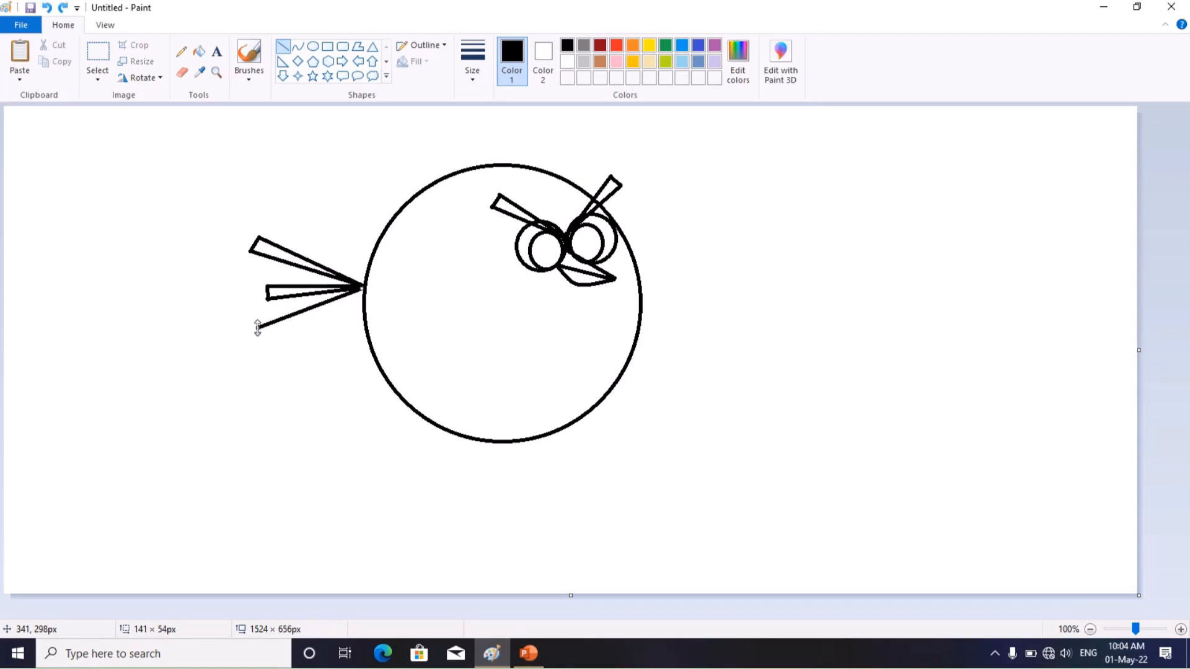
click(296, 47)
click(288, 49)
drag(357, 288, 263, 347)
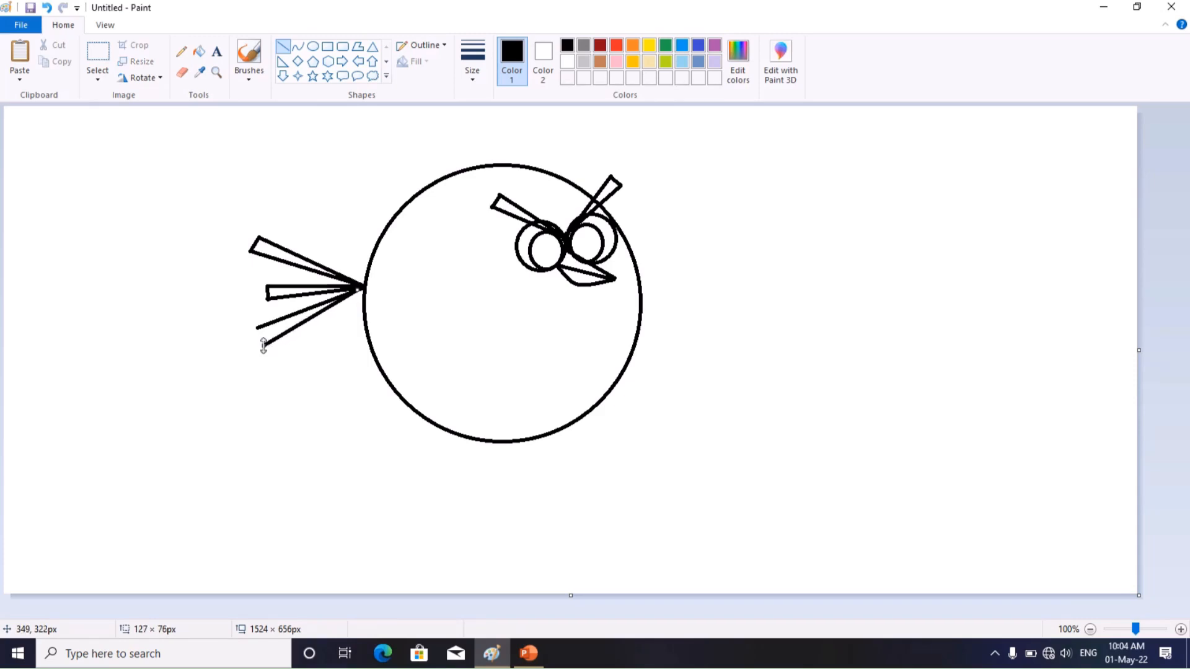
click(282, 48)
drag(256, 327, 265, 343)
Select the three tail feathers together and move them down along the body so their shared tip meets the circle's left edge
click(109, 74)
click(118, 112)
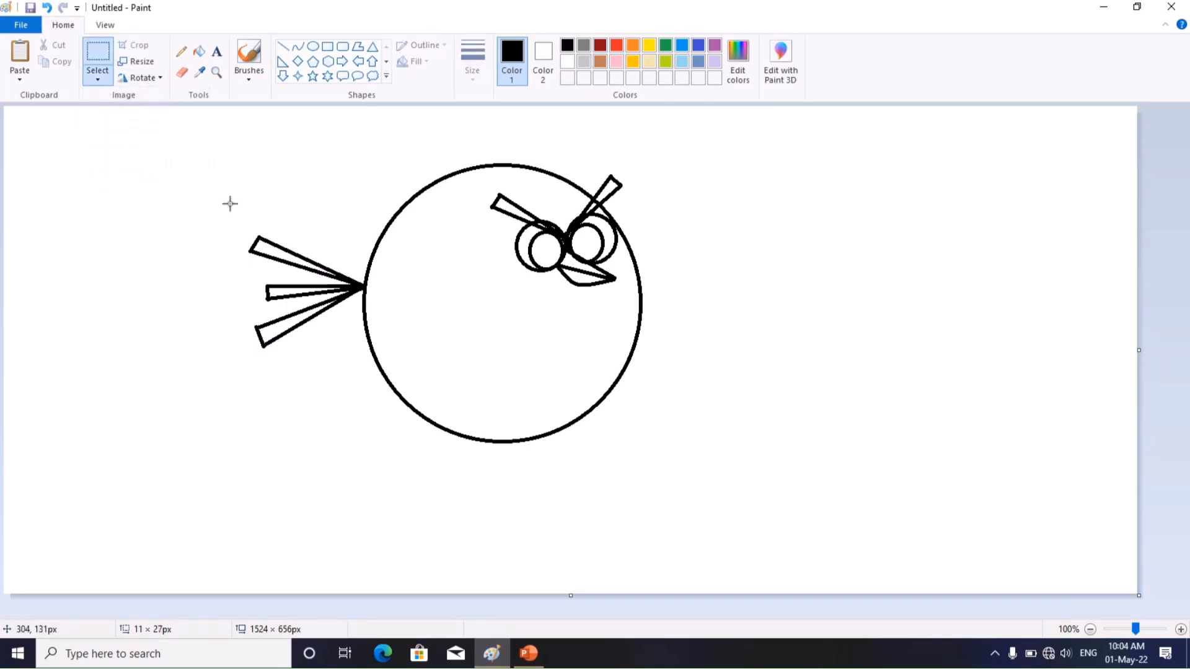
drag(209, 189, 362, 351)
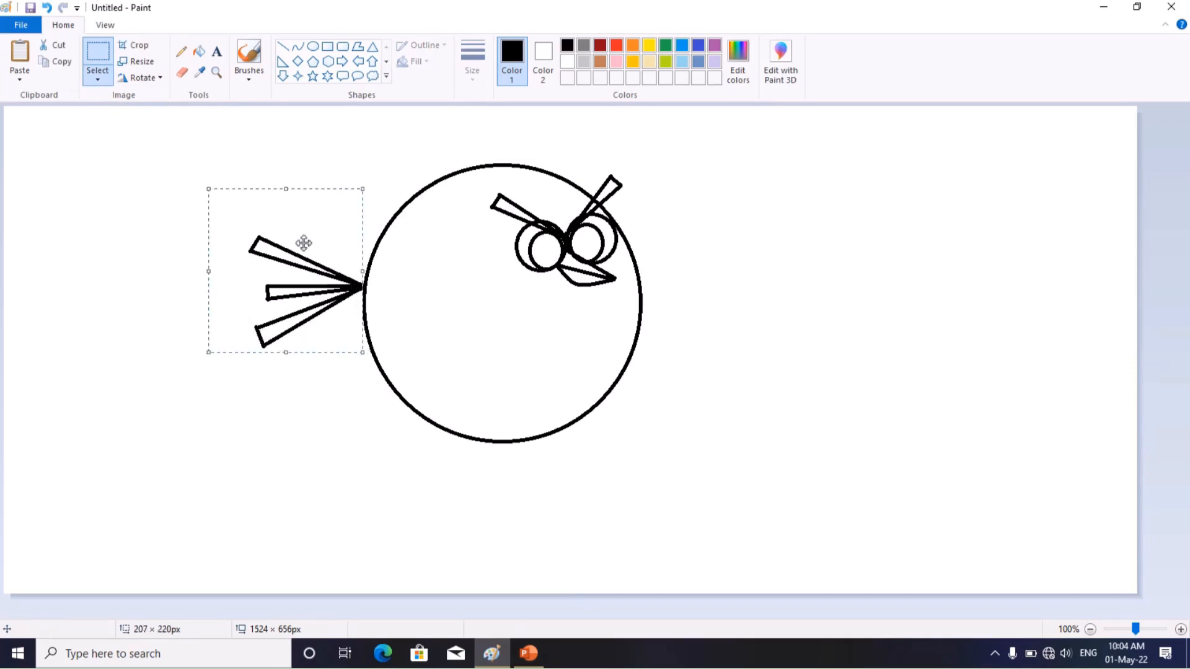
drag(319, 261, 320, 299)
click(320, 149)
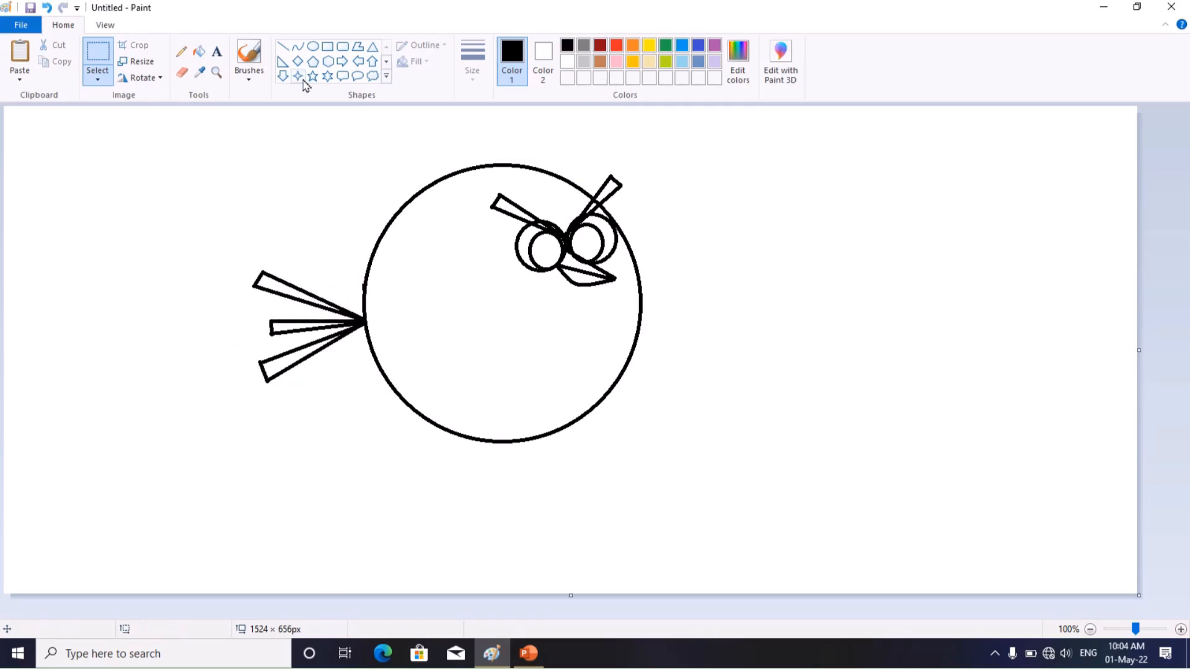
Draw a pink belly ellipse of about 294 × 199 px in the body's lower half and shift it to meet the circle's bottom edge
click(315, 48)
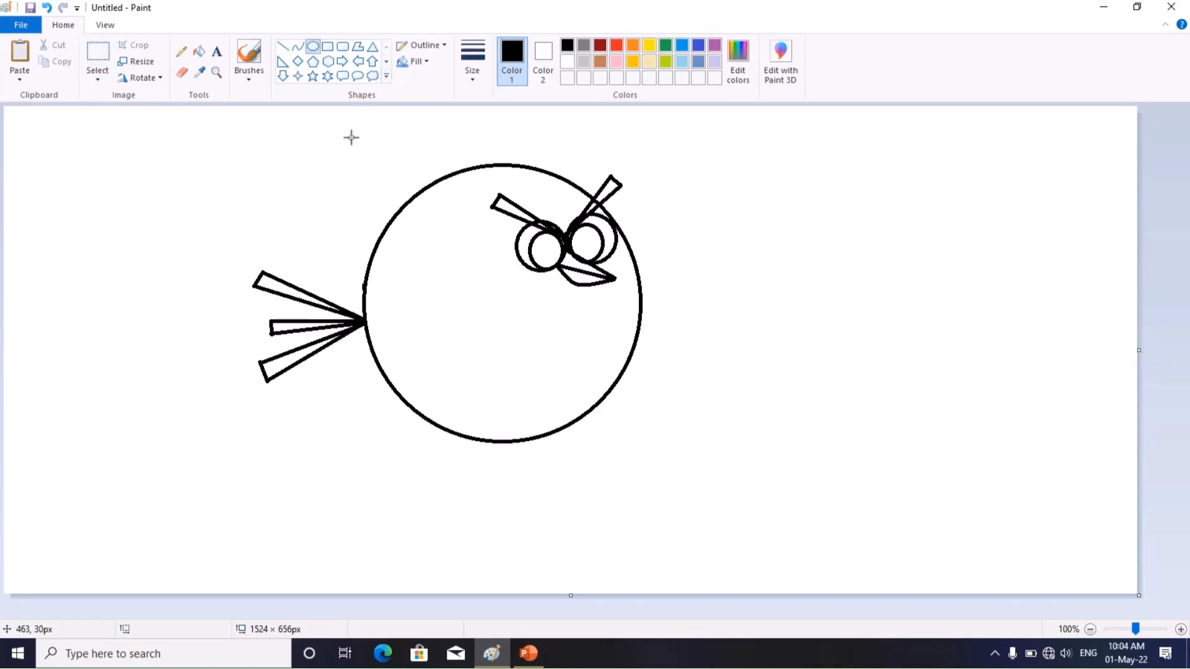
click(616, 61)
drag(388, 285, 607, 435)
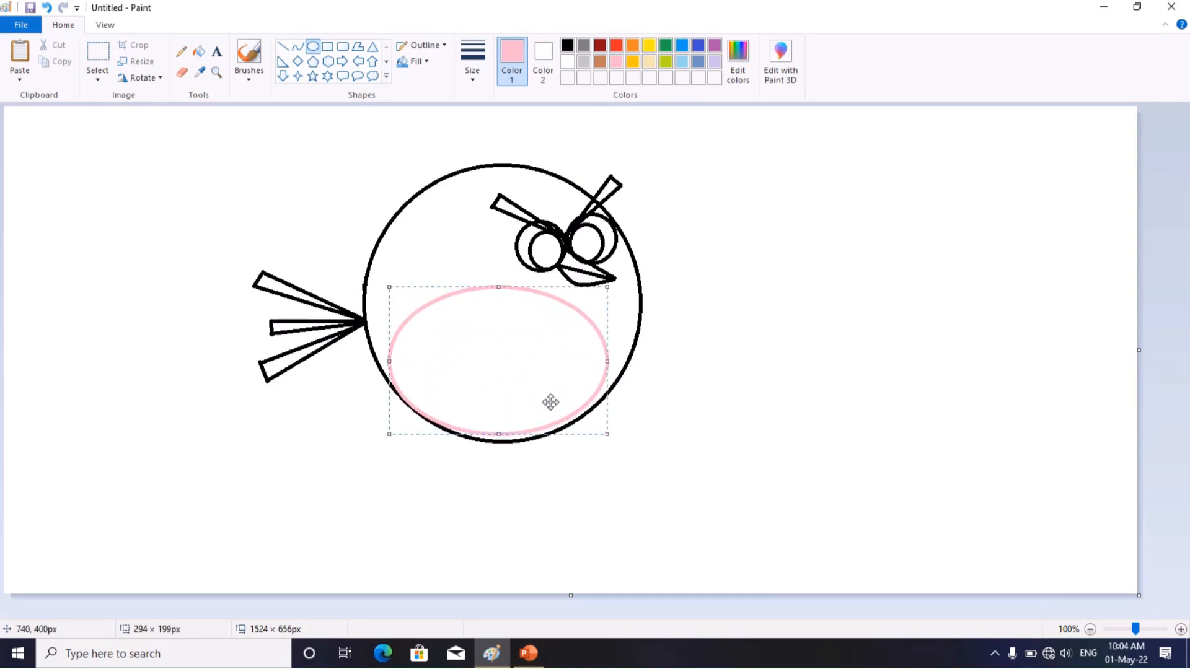
drag(551, 403, 554, 407)
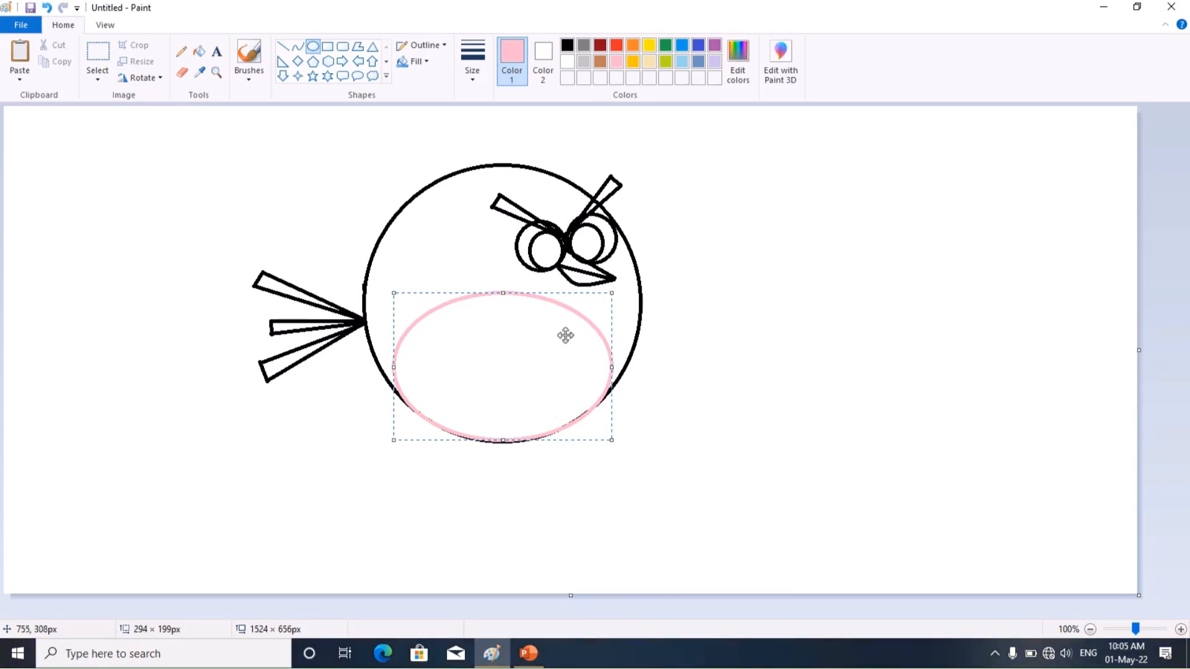
Draw a black pointed crest feather with the Curve tool on the body's upper-left edge, slanting up and left to the canvas's top edge
click(298, 48)
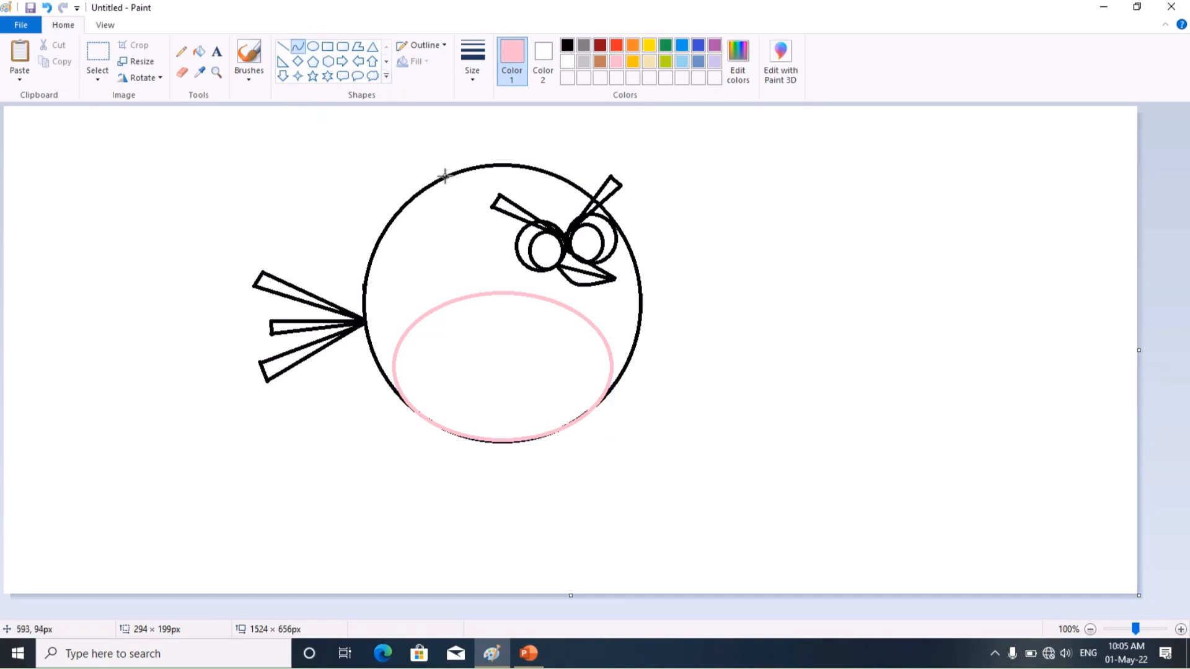
drag(445, 178, 492, 164)
key(ctrl+z)
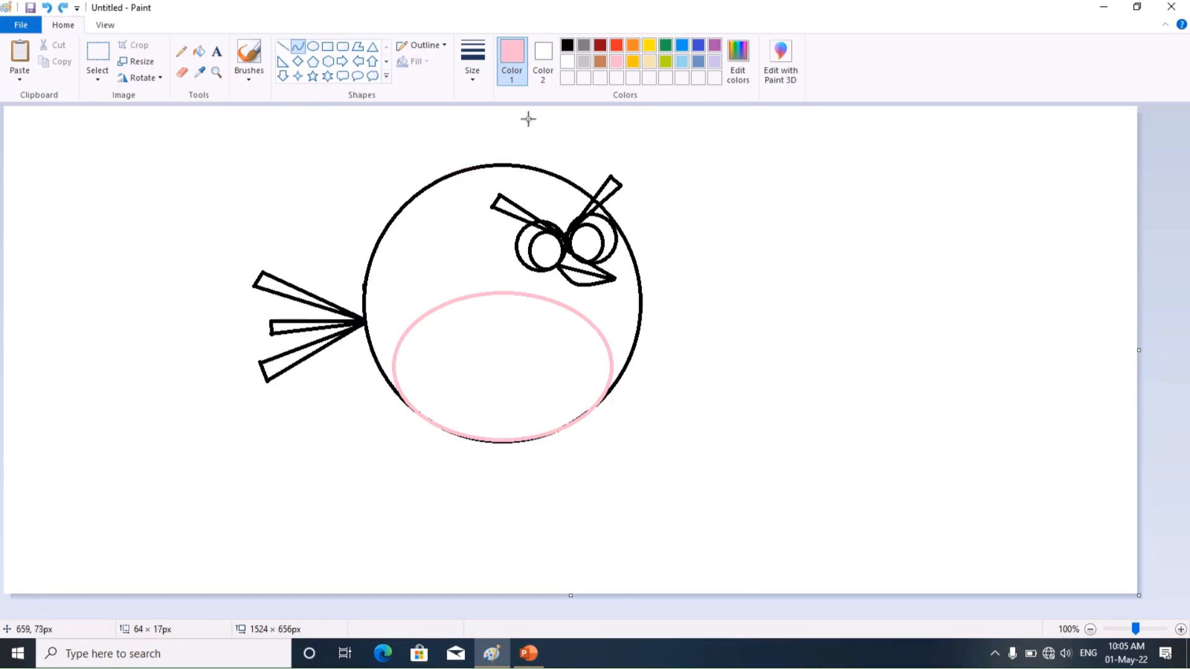
click(567, 45)
drag(445, 178, 359, 86)
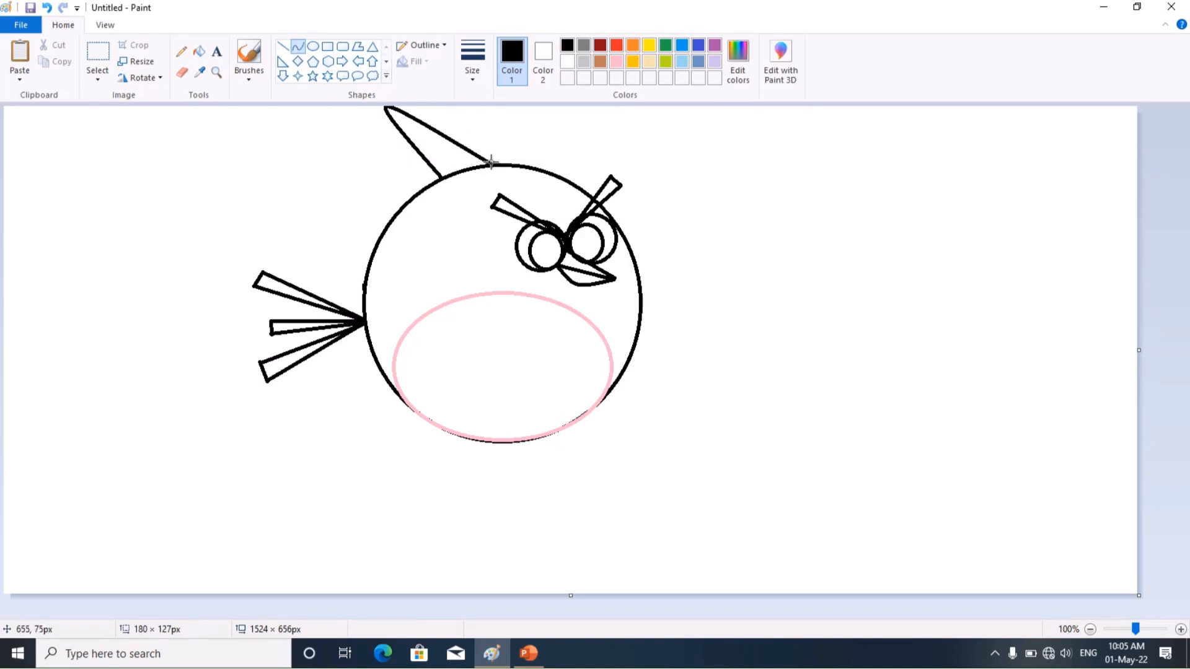
drag(489, 163, 429, 83)
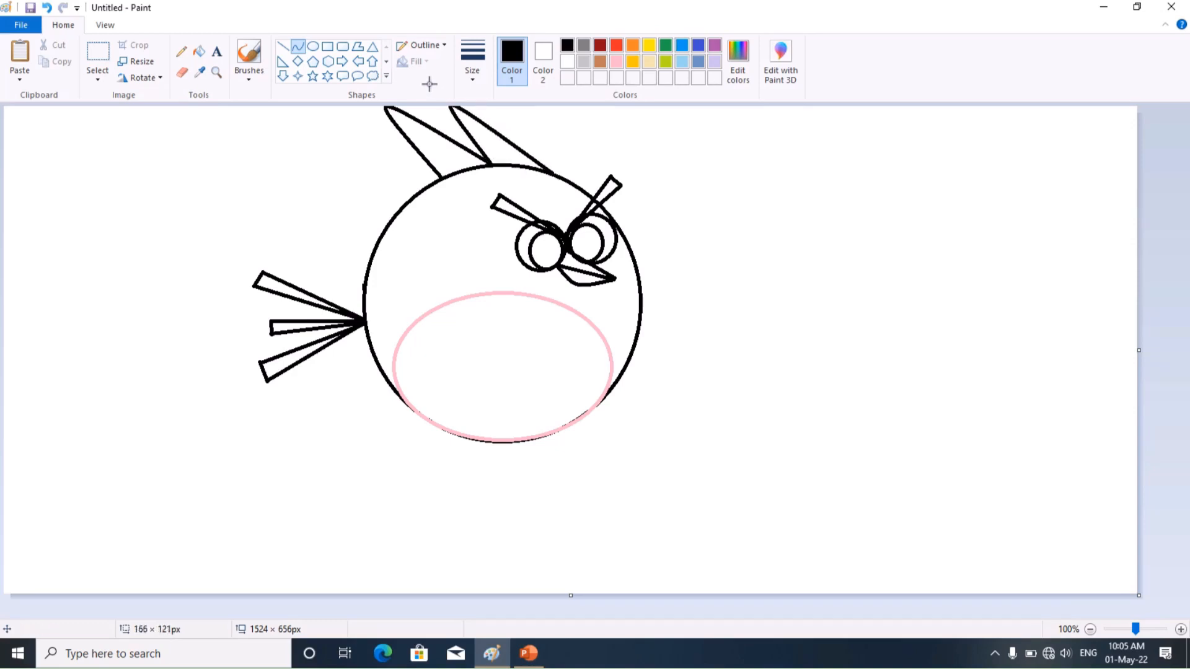
click(615, 48)
click(199, 51)
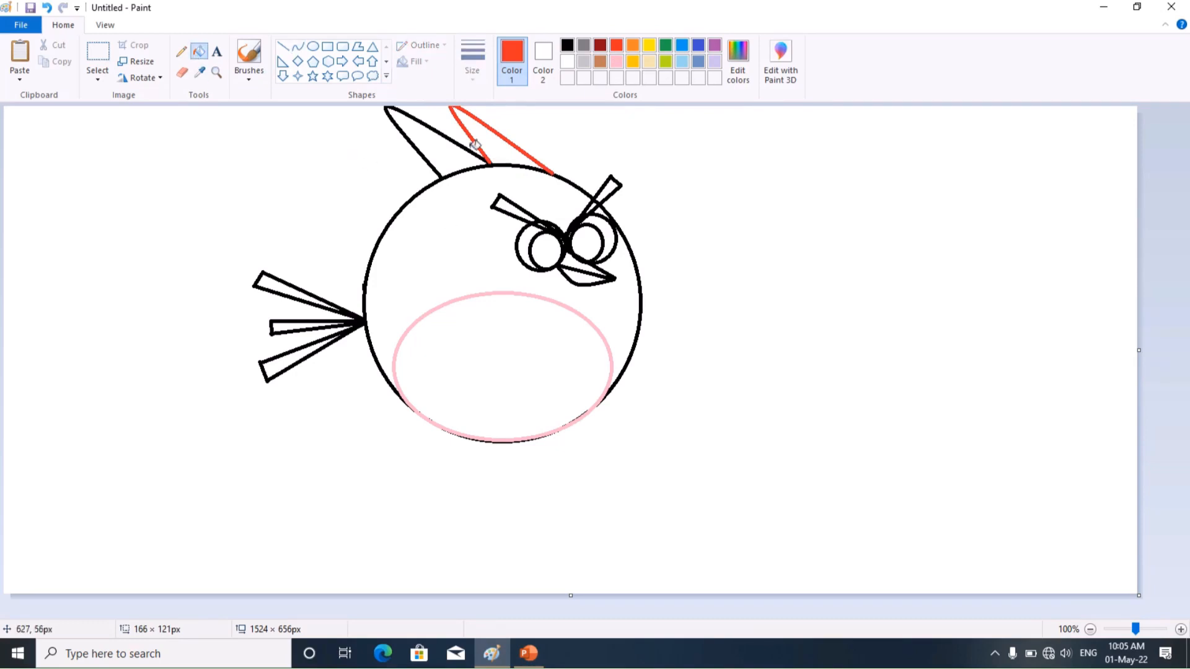
key(ctrl+z)
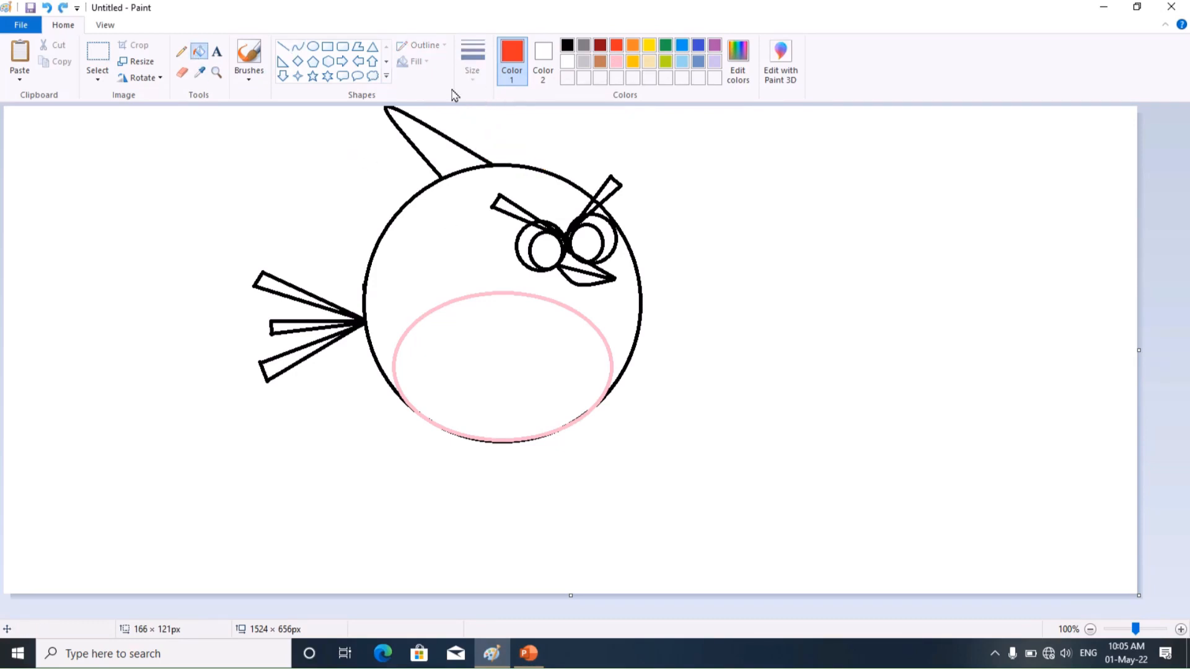
click(284, 46)
click(298, 46)
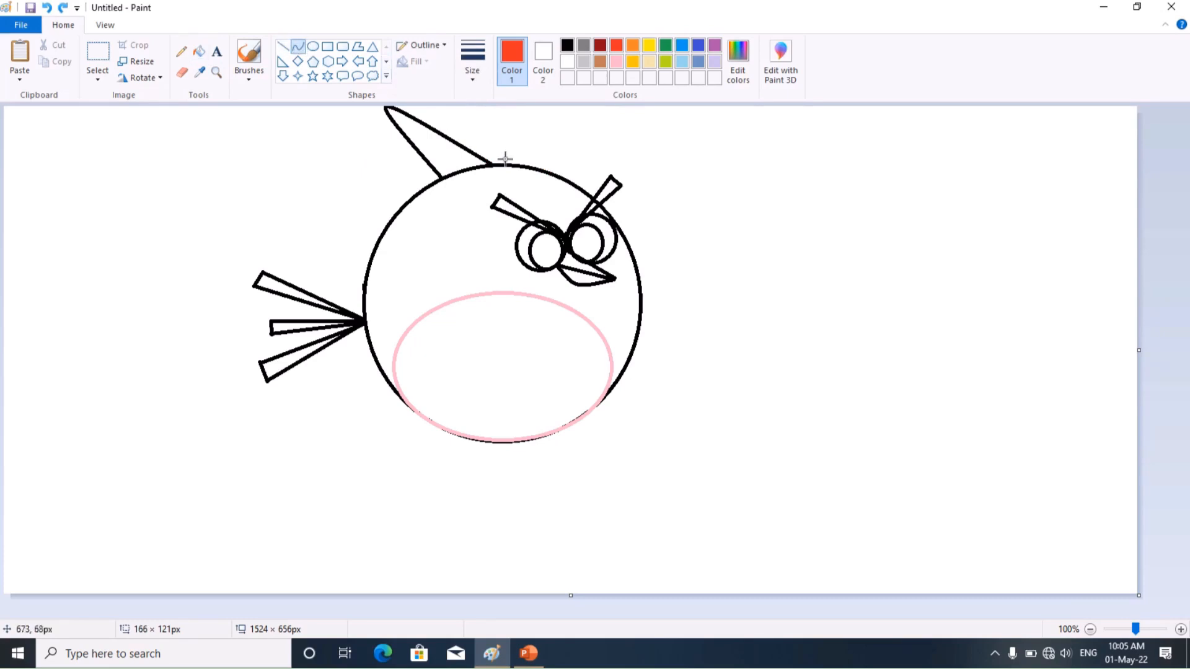
drag(489, 163, 539, 168)
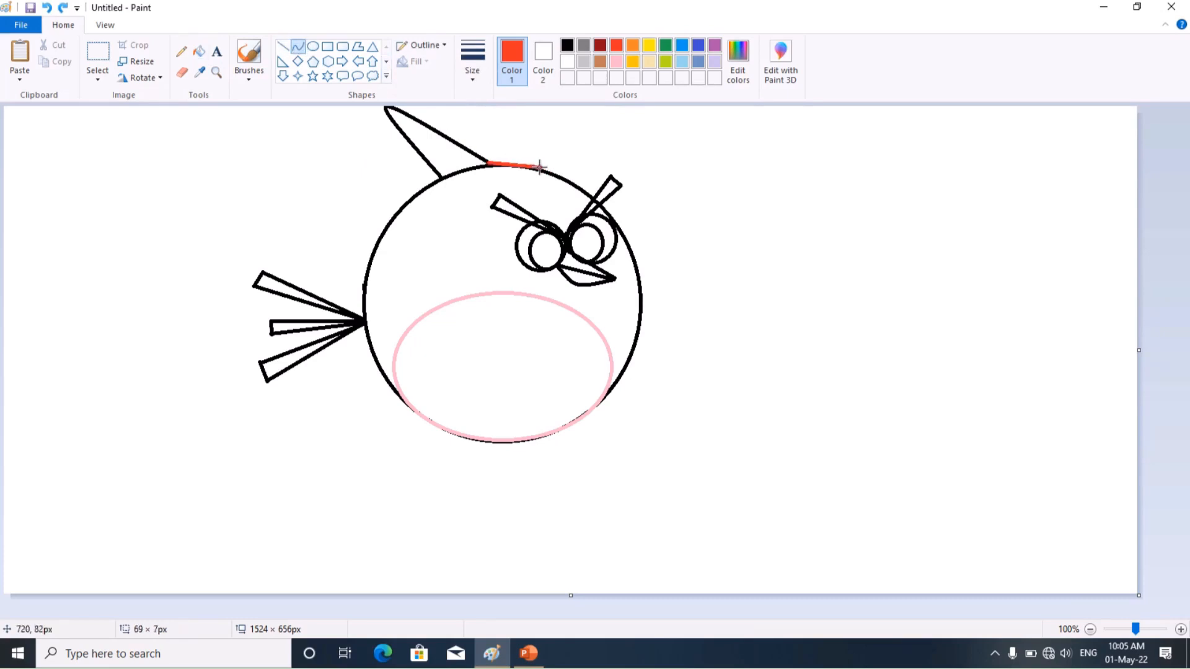
key(ctrl+z)
click(567, 44)
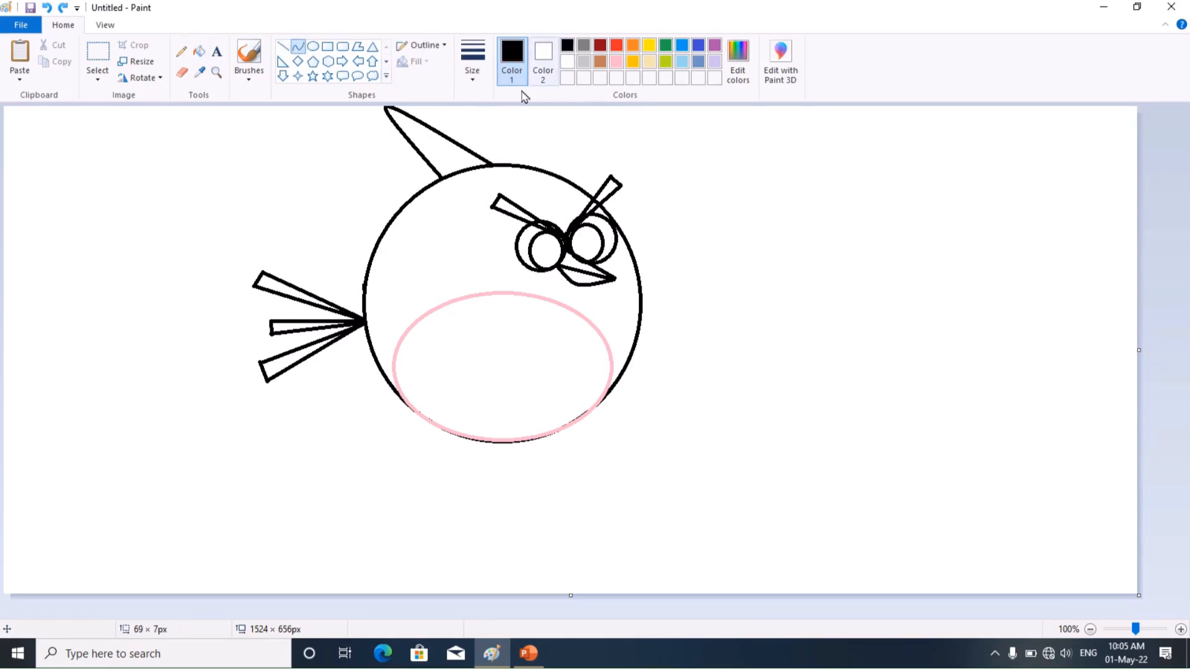
drag(489, 163, 426, 83)
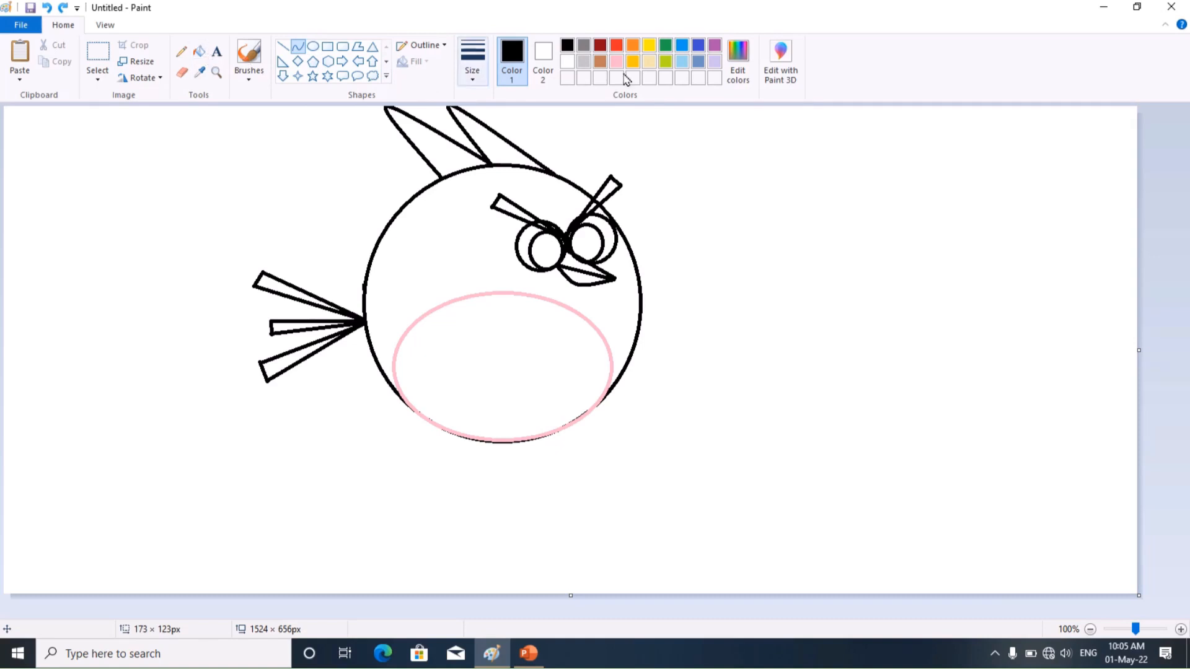
click(619, 46)
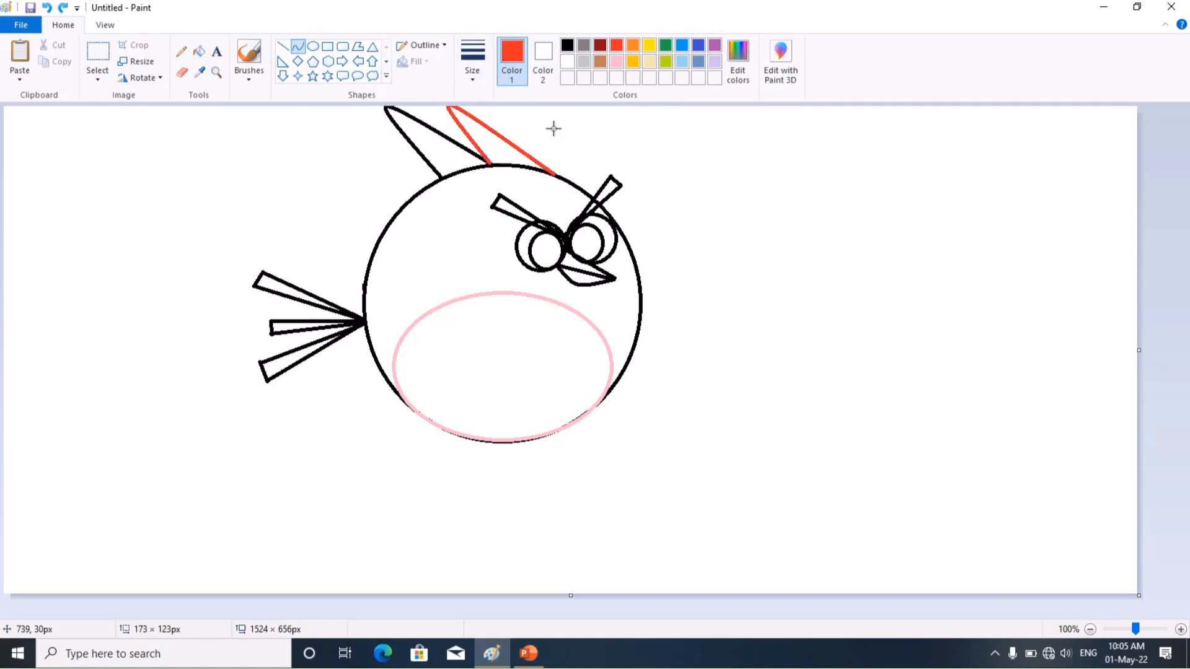
key(Delete)
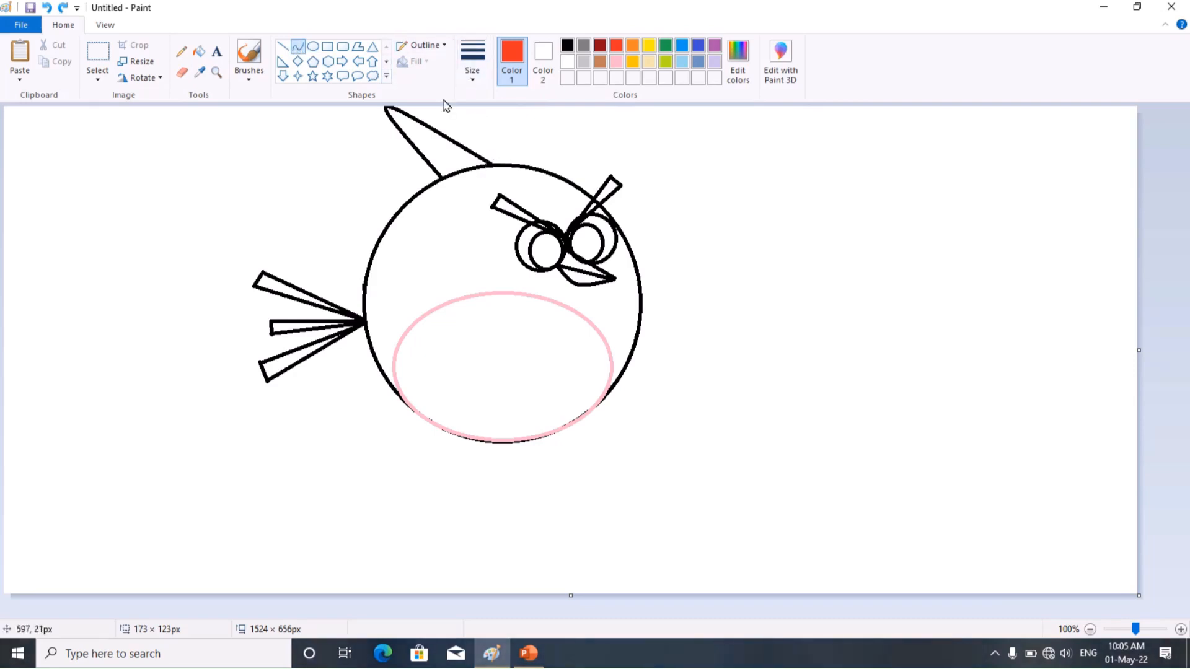
click(567, 45)
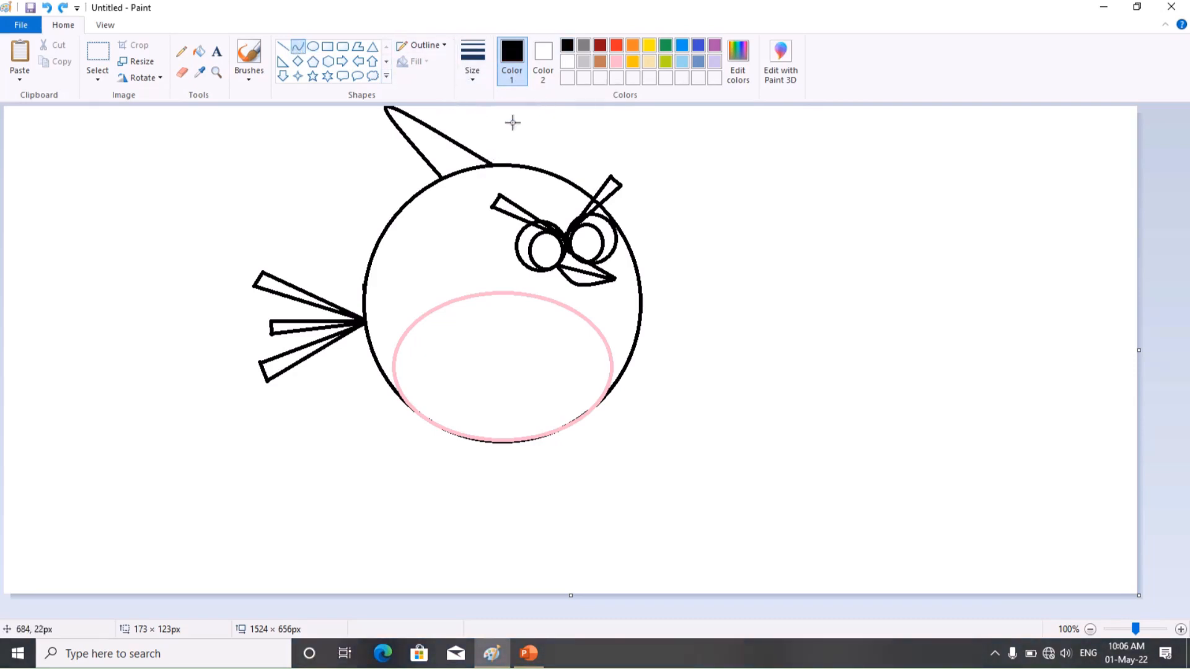
Draw a second black pointed crest feather of about 164 × 121 px with the Curve tool, beside the first one and slanting the same way
drag(489, 162, 427, 84)
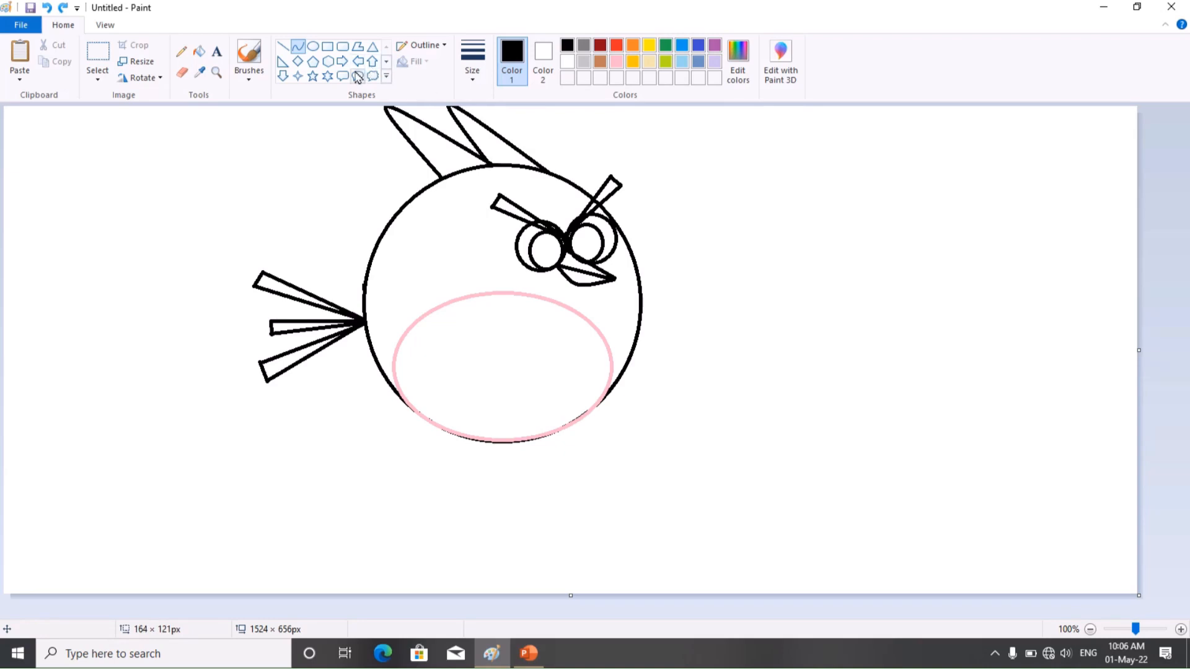
click(328, 61)
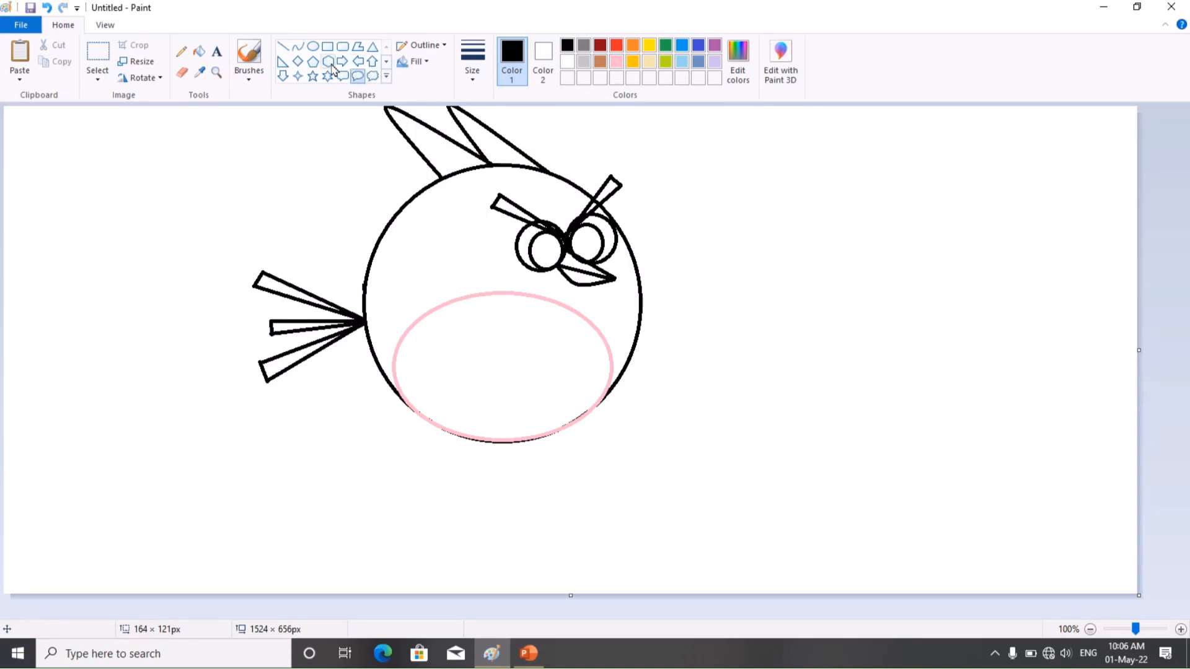
Fill the bird's round body with red and its belly ellipse with pink
click(199, 52)
click(617, 48)
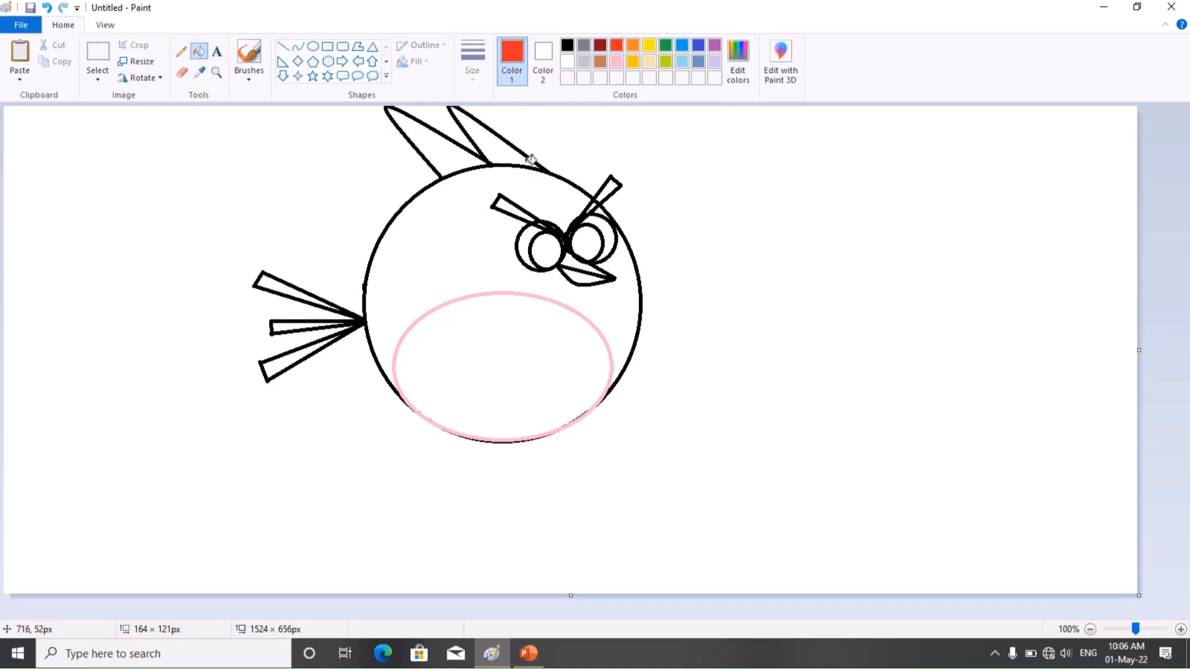
click(484, 204)
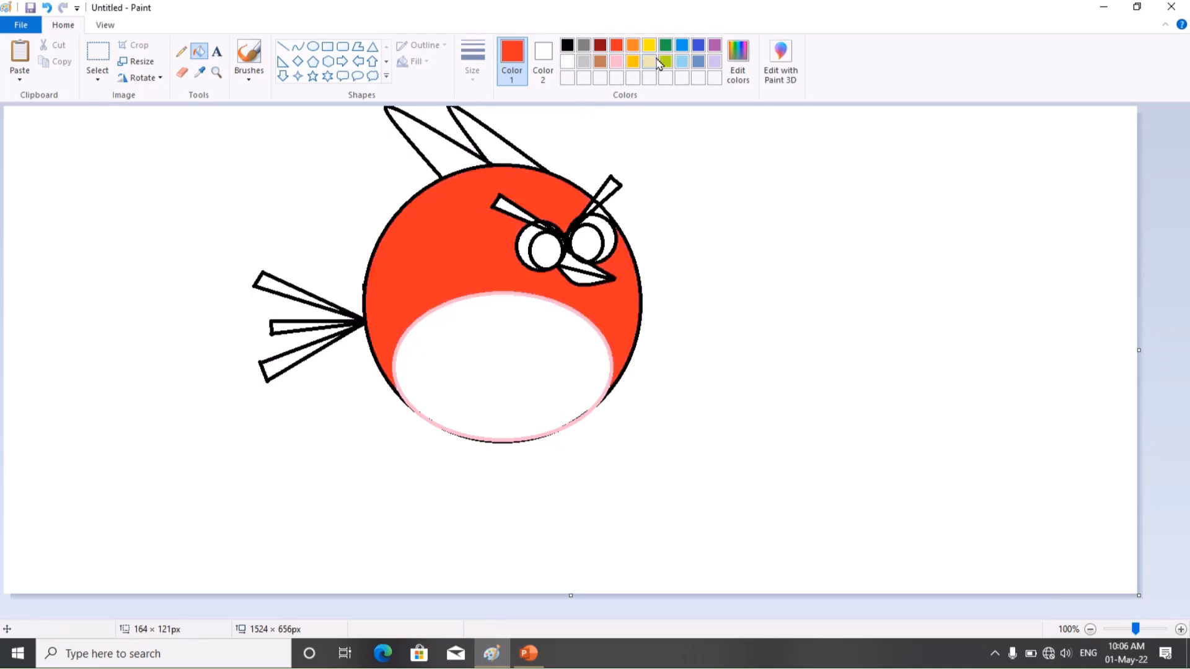
click(617, 62)
click(511, 327)
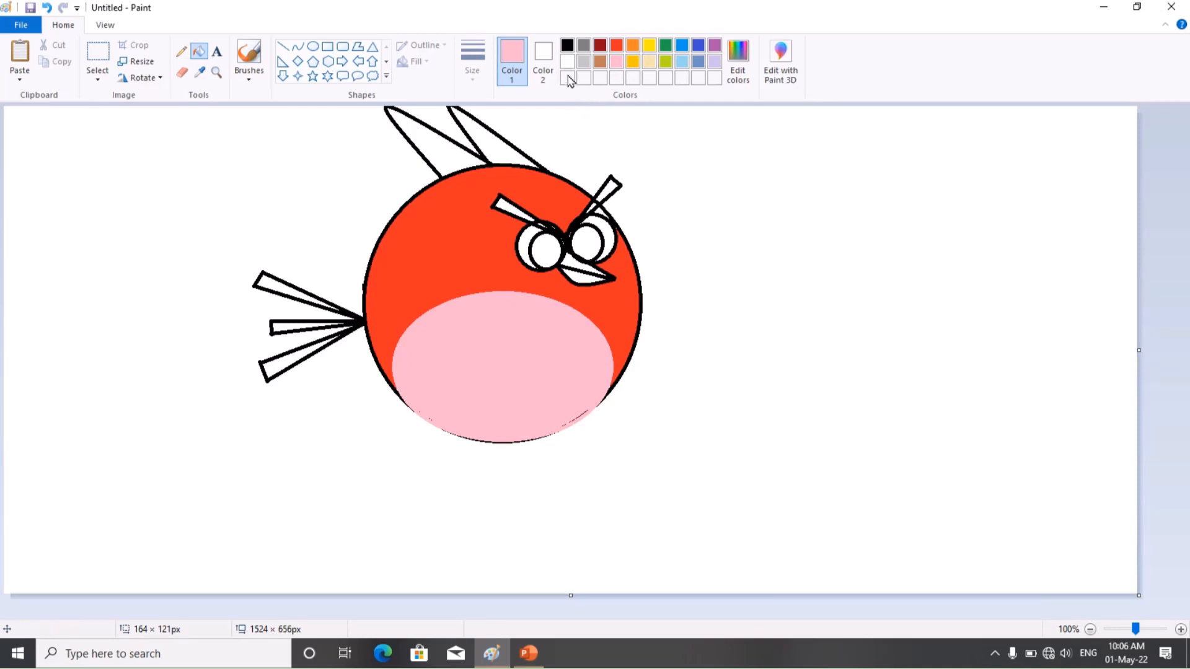
Fill both pupils and both eyebrows with black
click(572, 49)
click(596, 246)
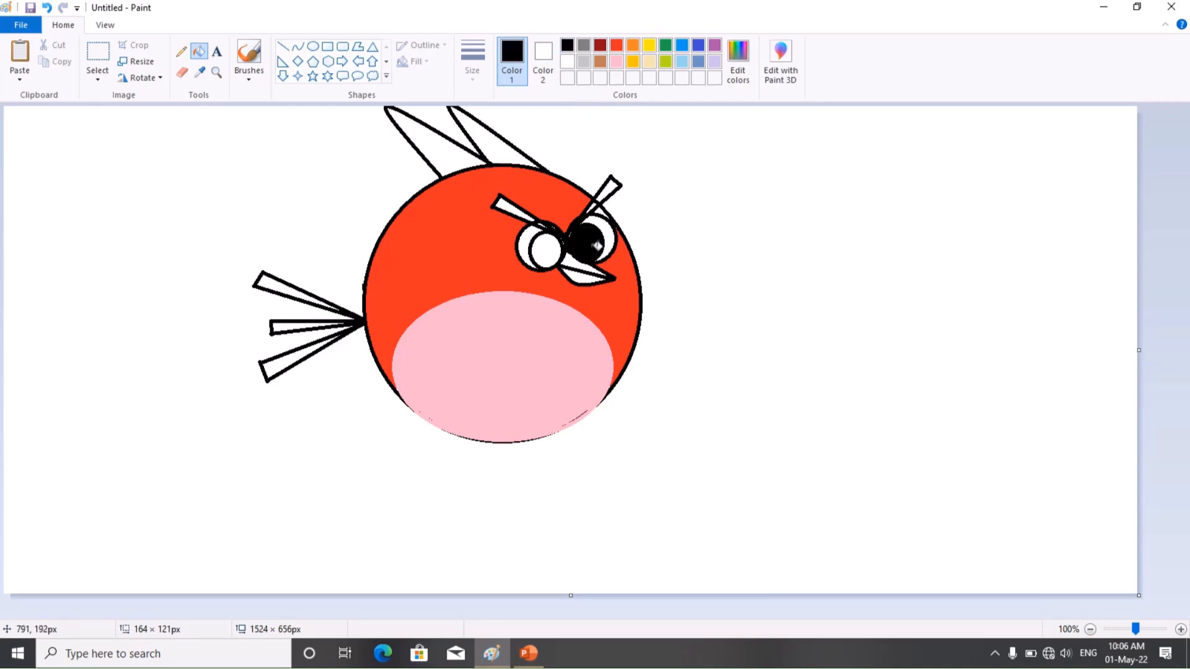
click(552, 250)
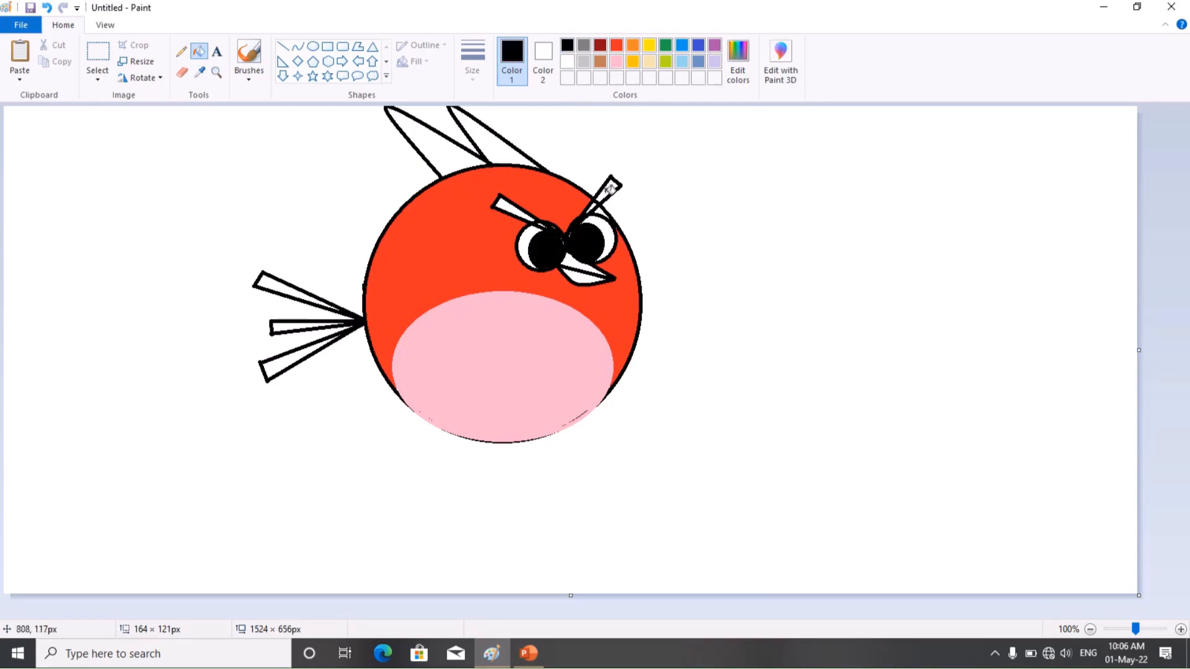
click(611, 188)
click(511, 209)
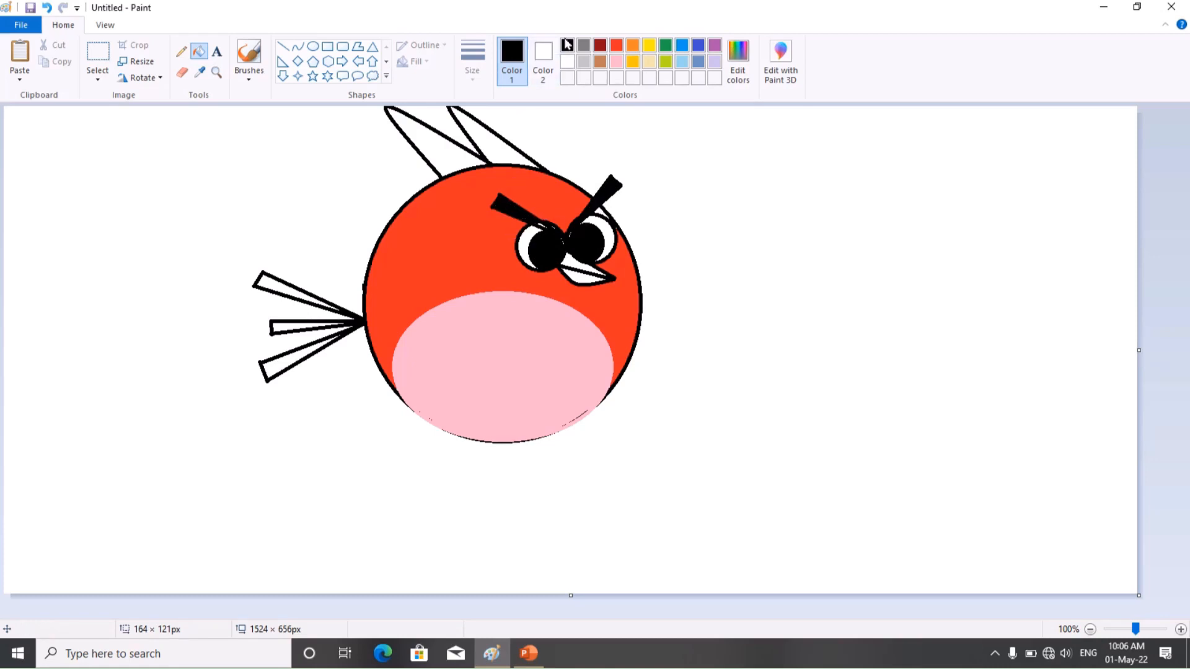
Fill the two crest feathers and the three tail feathers with black, undoing any stray fill of the outlines
click(494, 138)
click(445, 159)
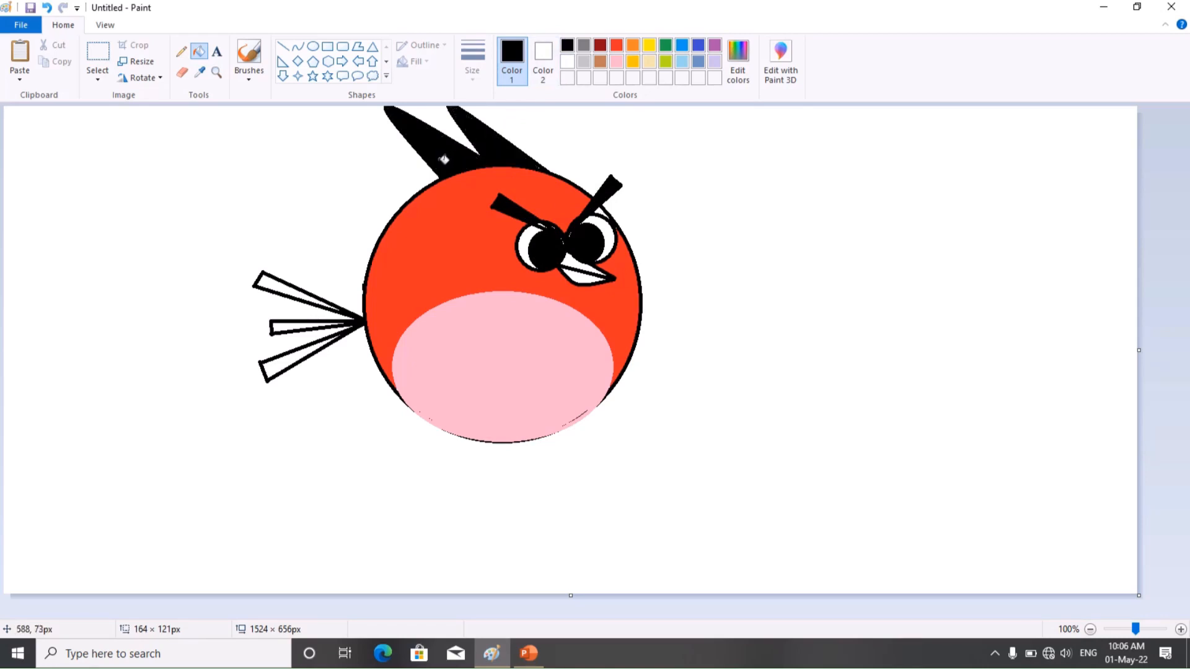
click(289, 286)
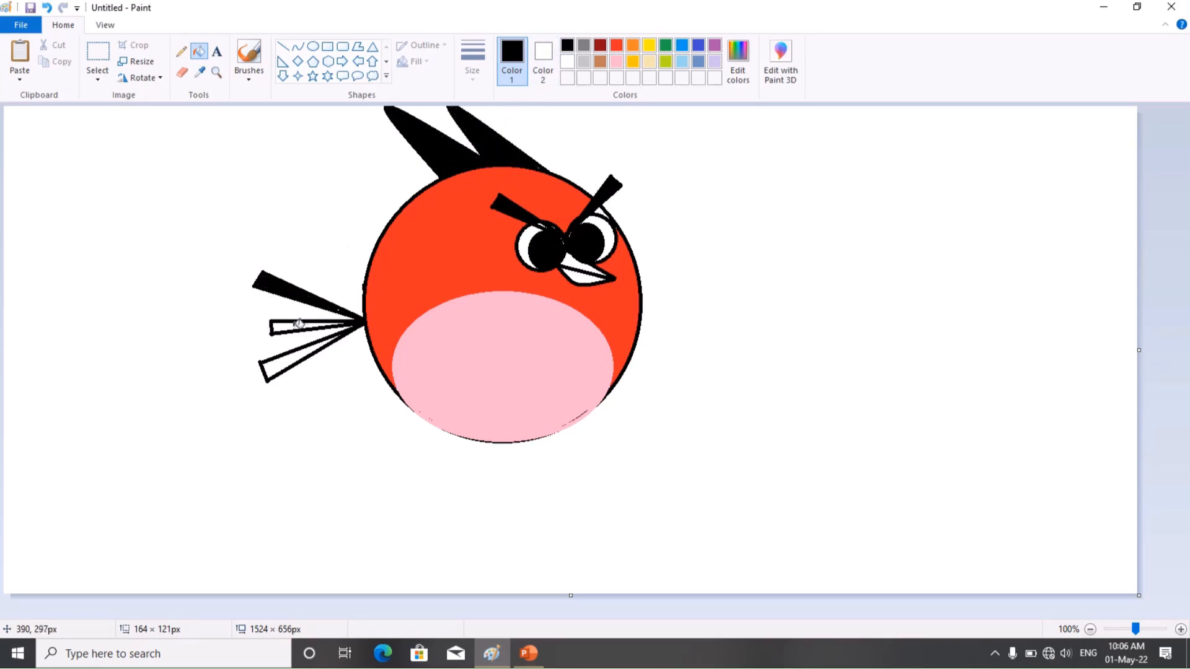
click(298, 324)
click(288, 360)
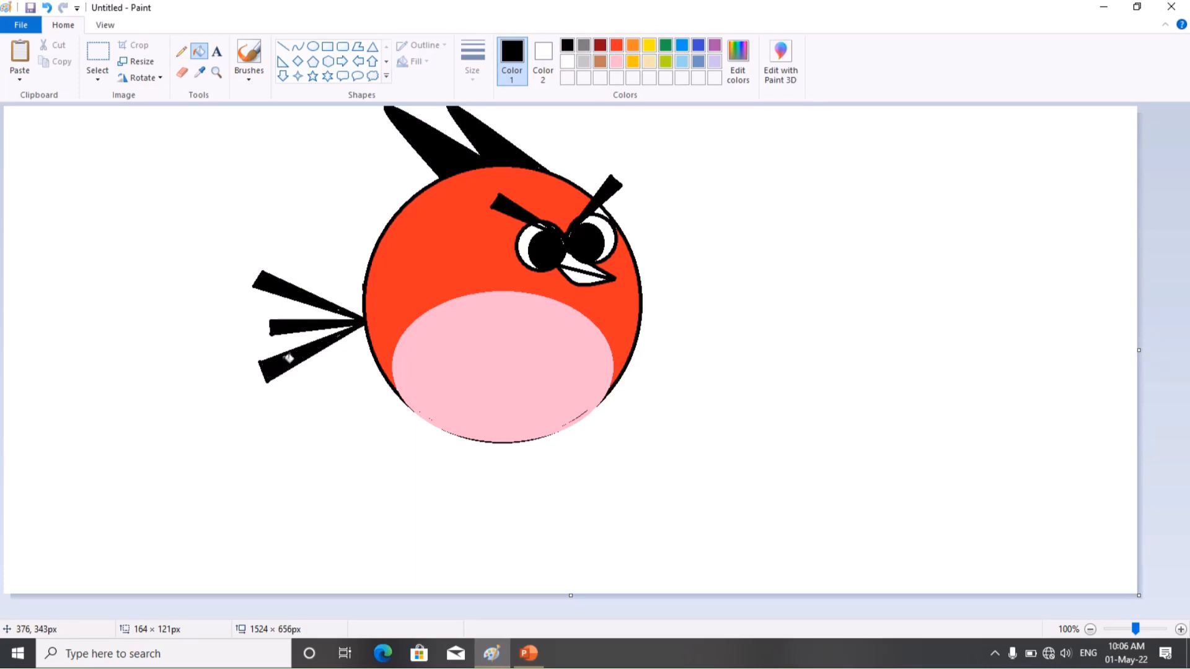
right_click(291, 358)
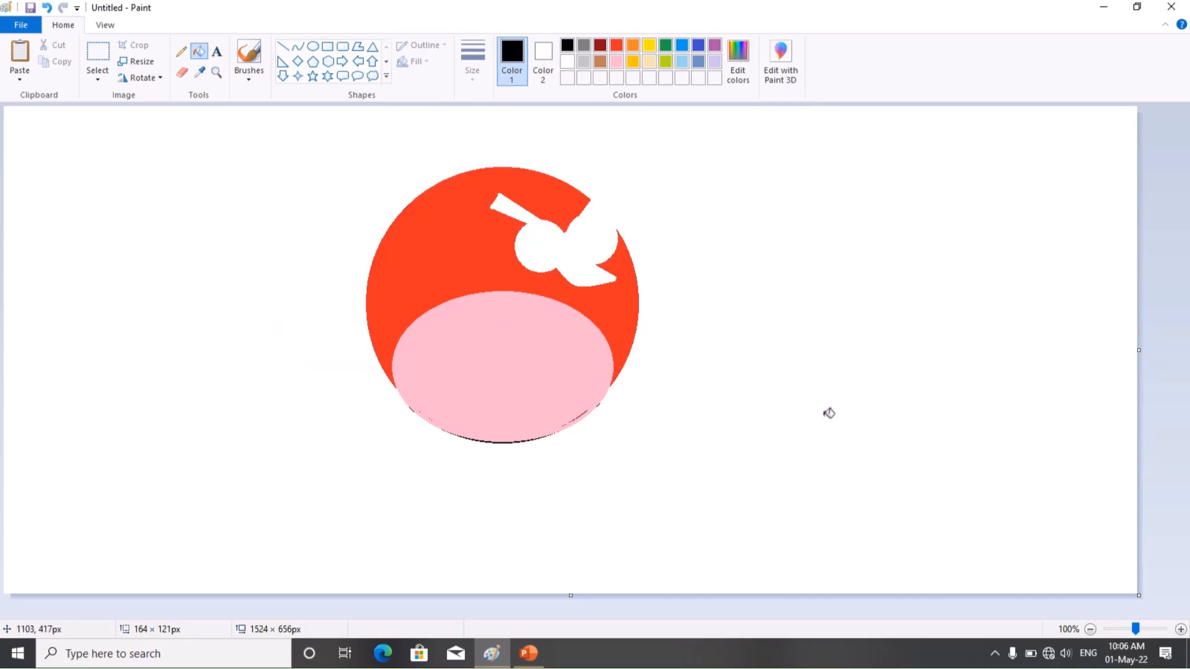
key(ctrl+z)
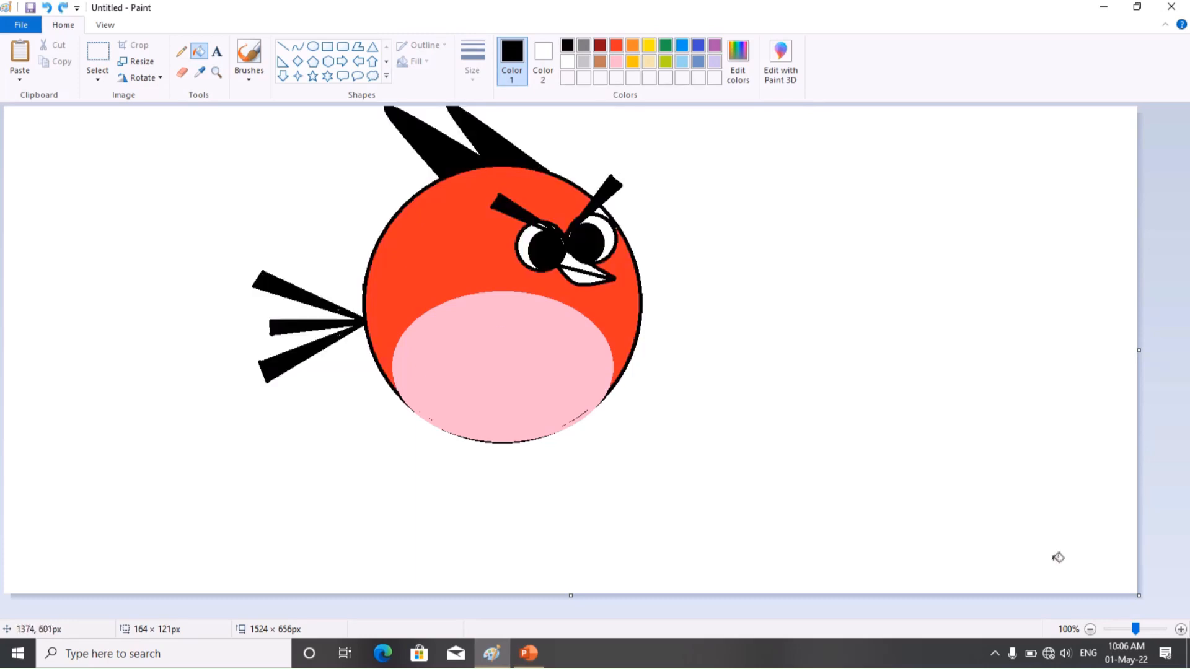
Fill the small white gap between the right eyebrow, the right eye and the body outline with red, keeping the outlines black
click(1148, 630)
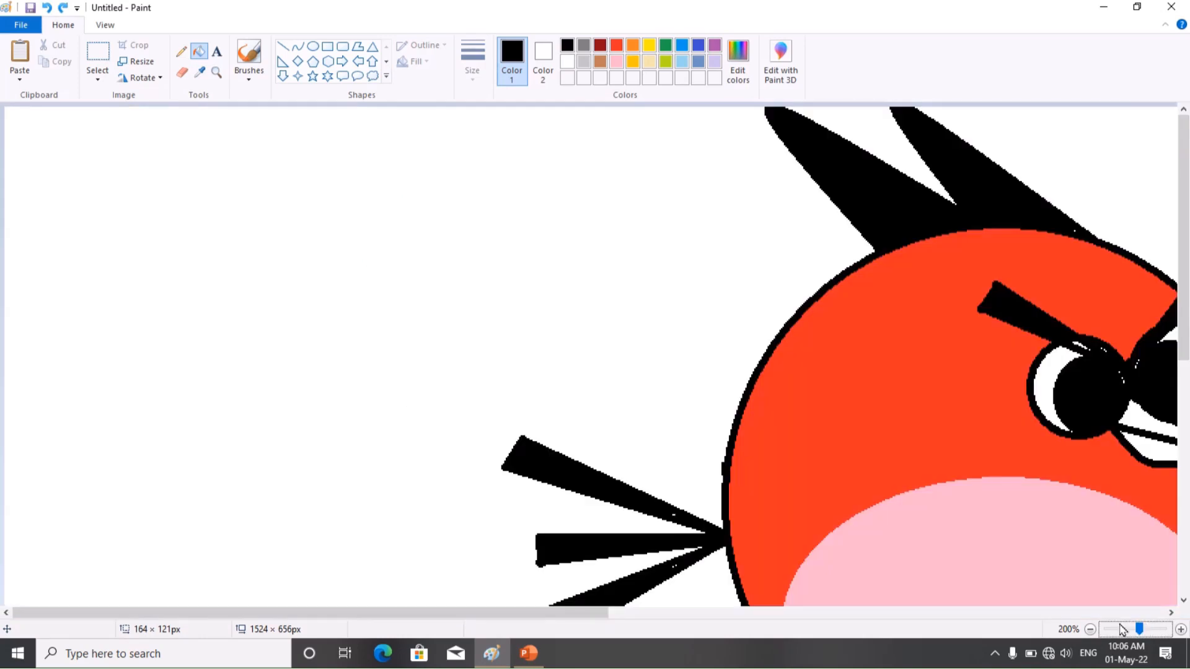
drag(605, 613, 863, 589)
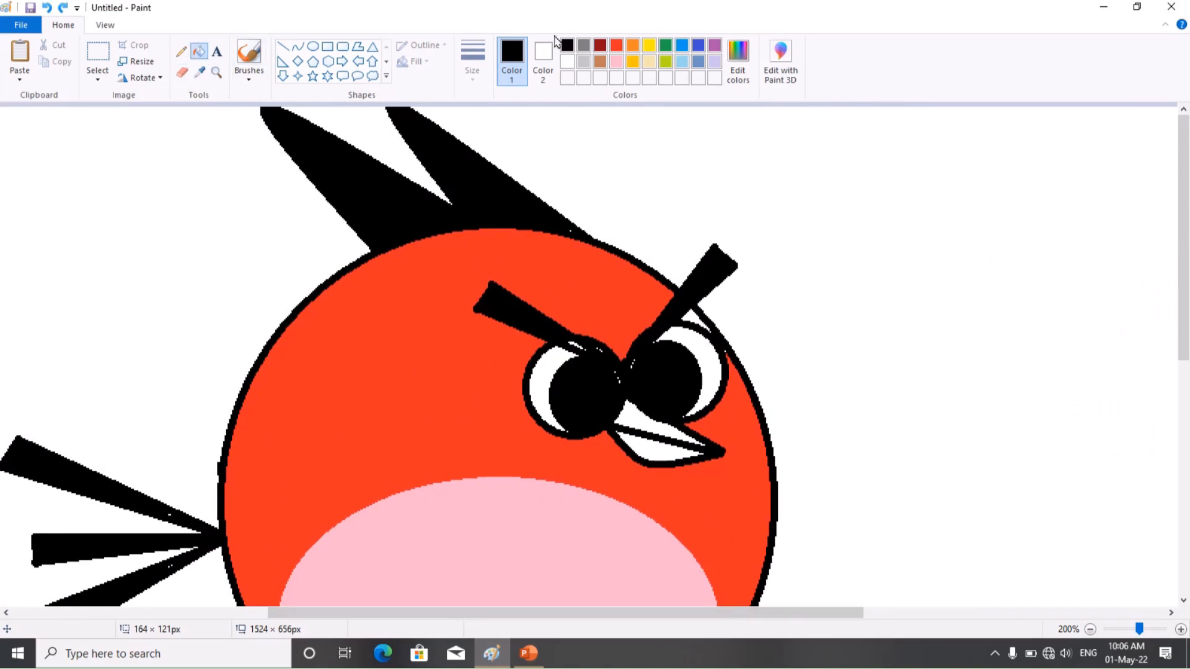
click(600, 45)
click(616, 45)
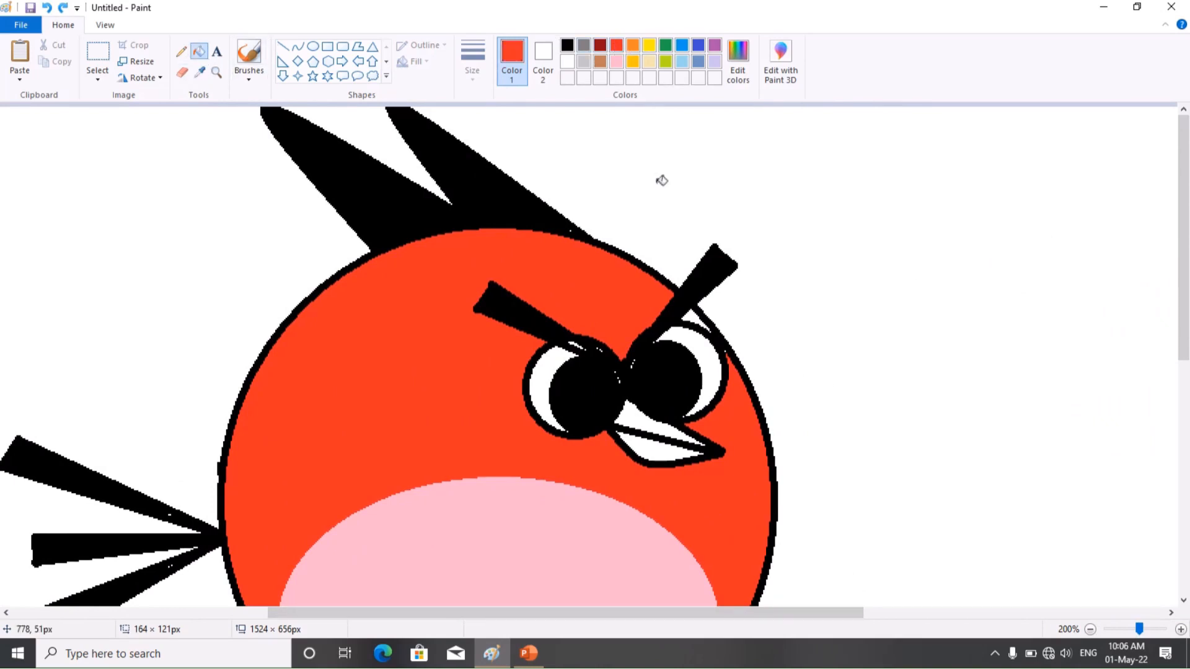
click(698, 320)
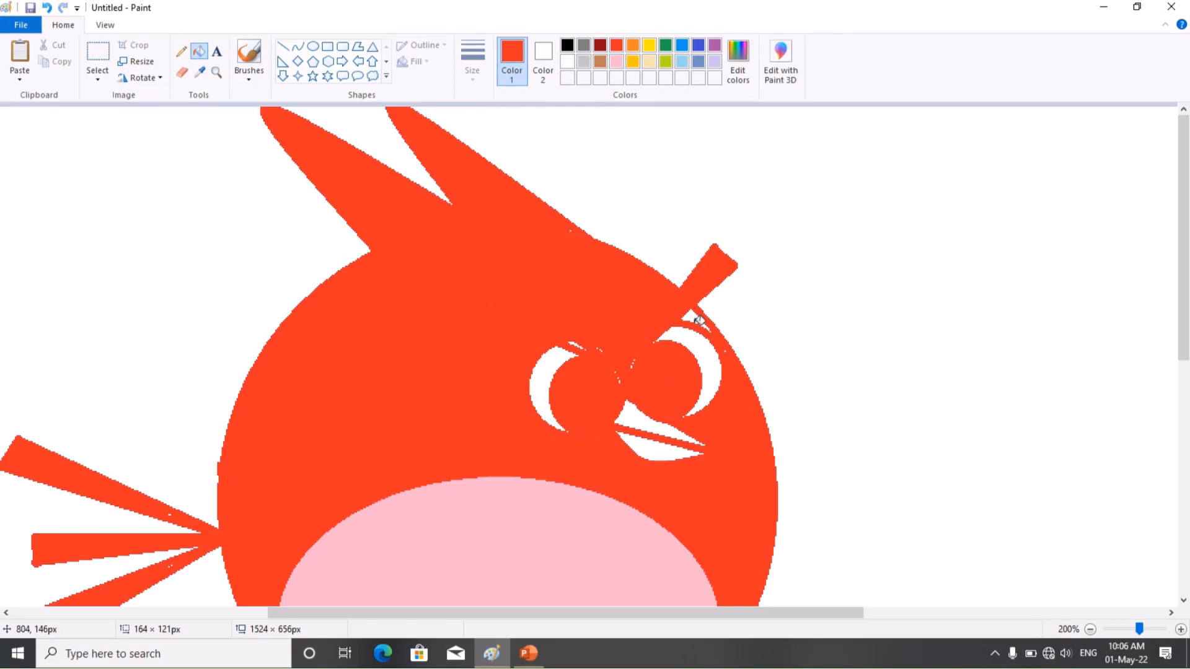
key(ctrl+z)
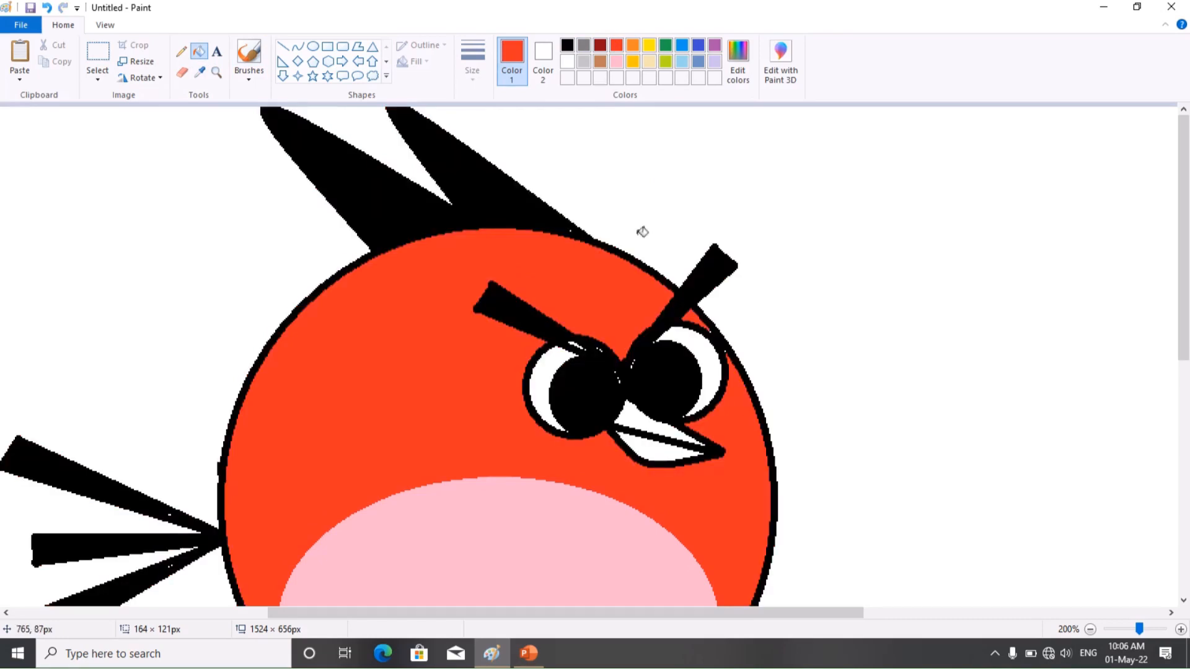
Cover the stray white specks around the pupils and inner eyebrow ends with black using the Pencil tool
drag(1139, 629, 1148, 629)
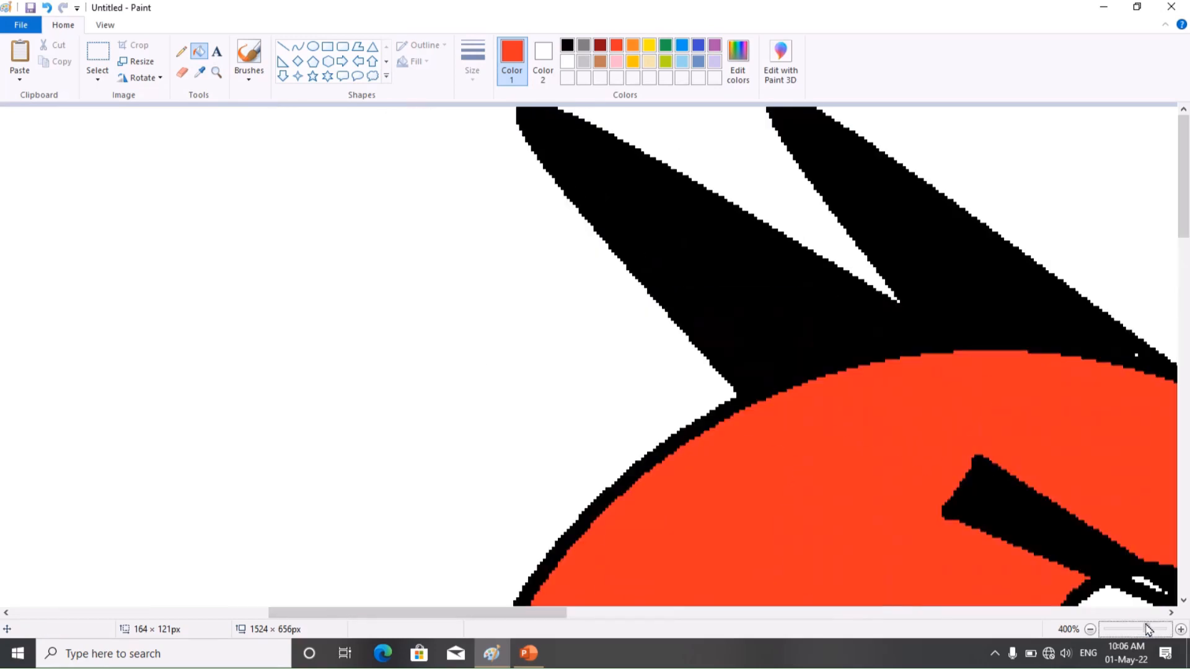
drag(564, 614, 700, 613)
drag(1185, 172, 1188, 244)
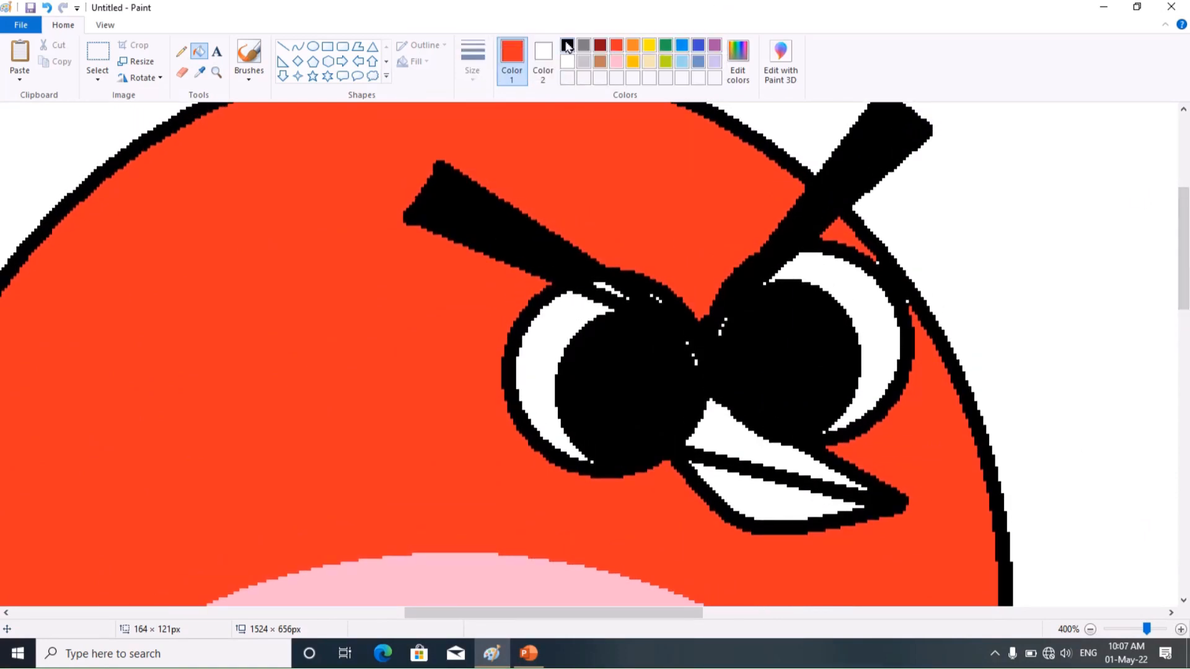
click(566, 46)
click(183, 54)
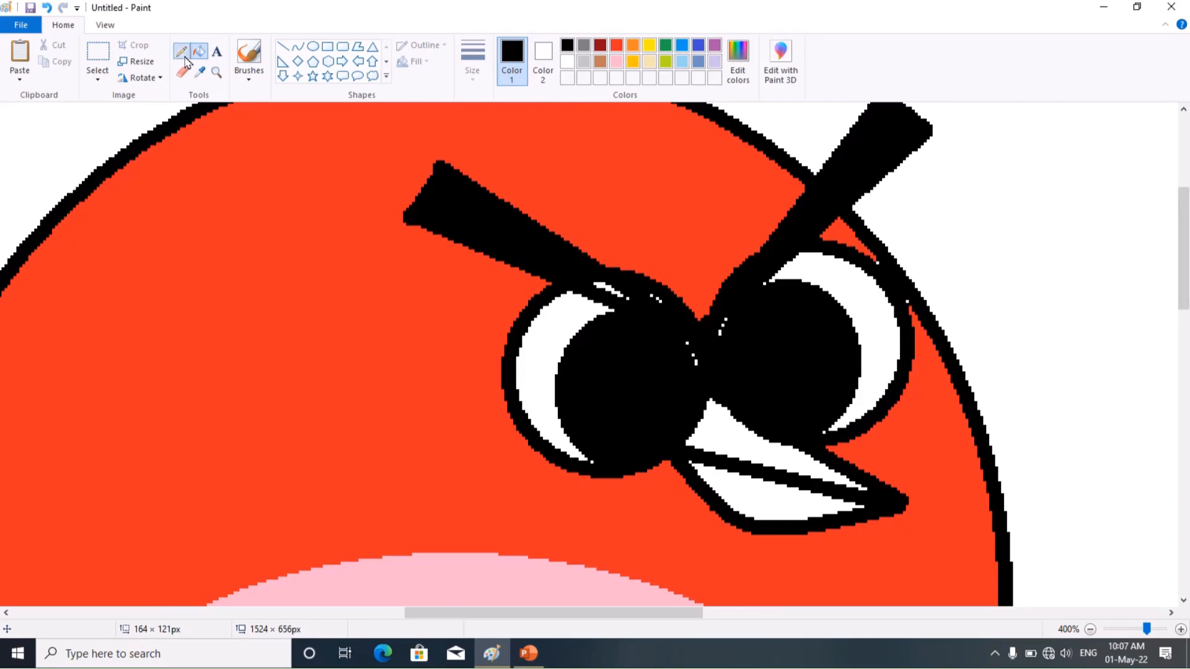
drag(643, 284, 610, 285)
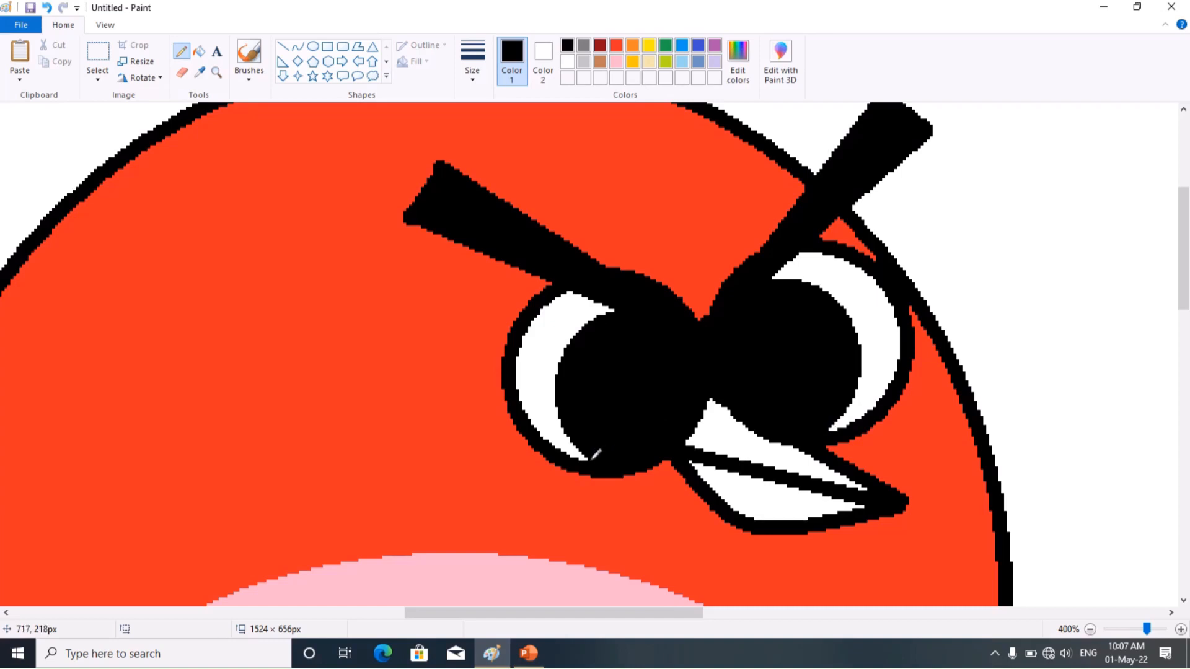
Fill the upper half of the beak with yellow and the lower half with light yellow
click(648, 46)
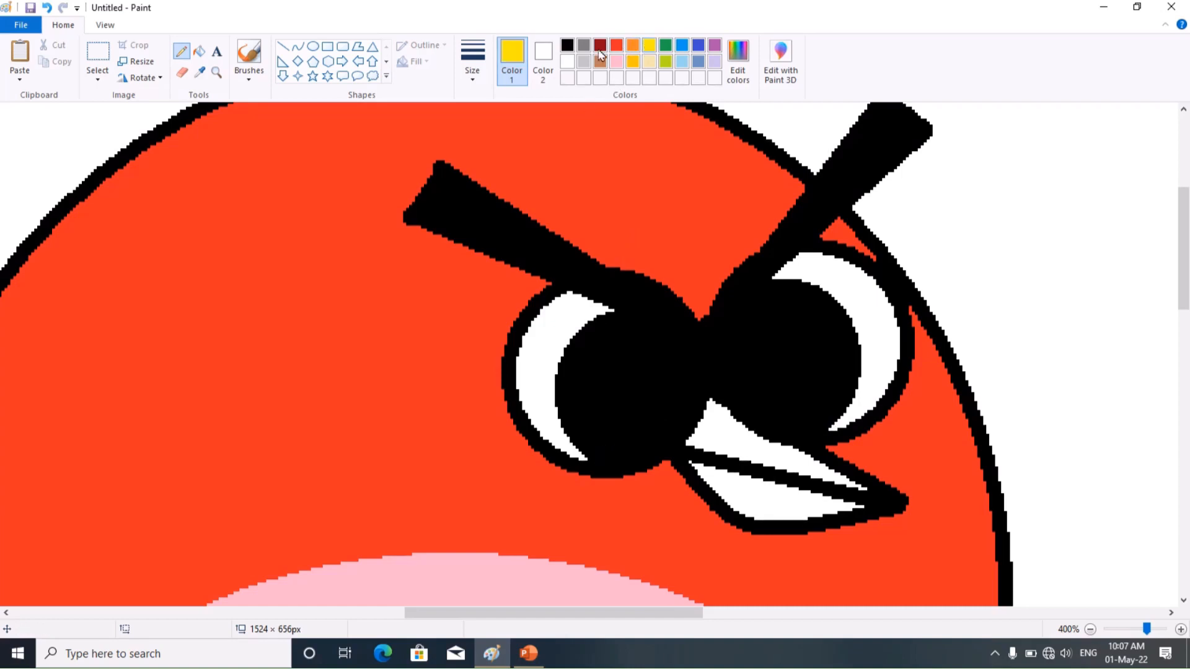
click(199, 51)
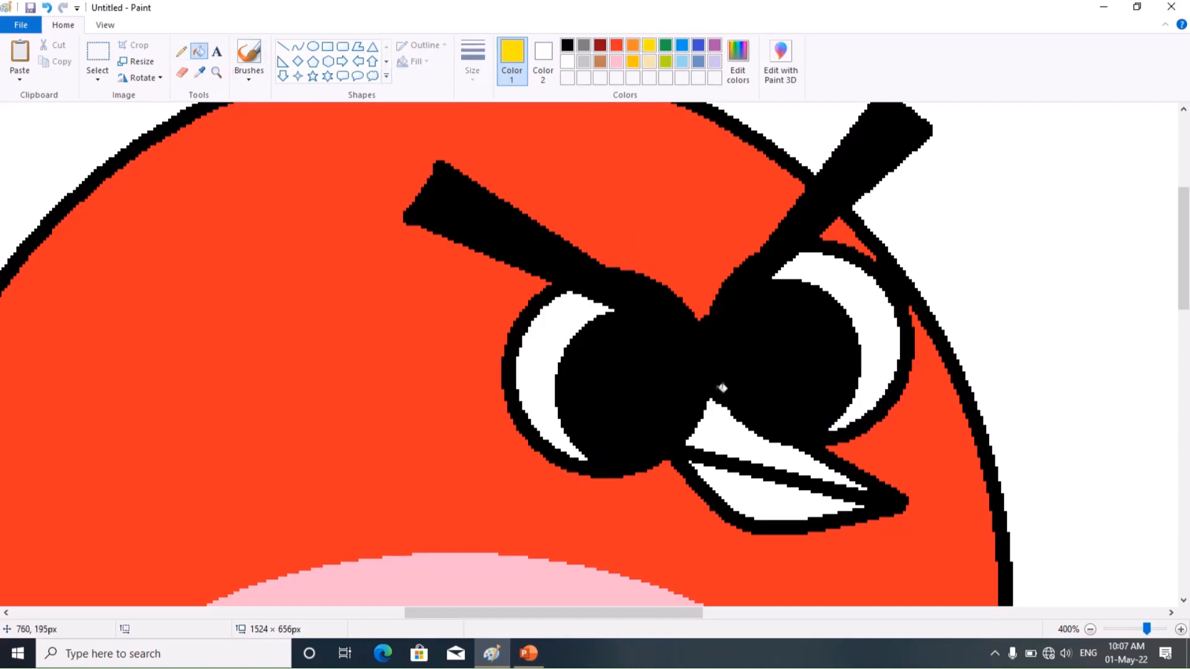
click(776, 452)
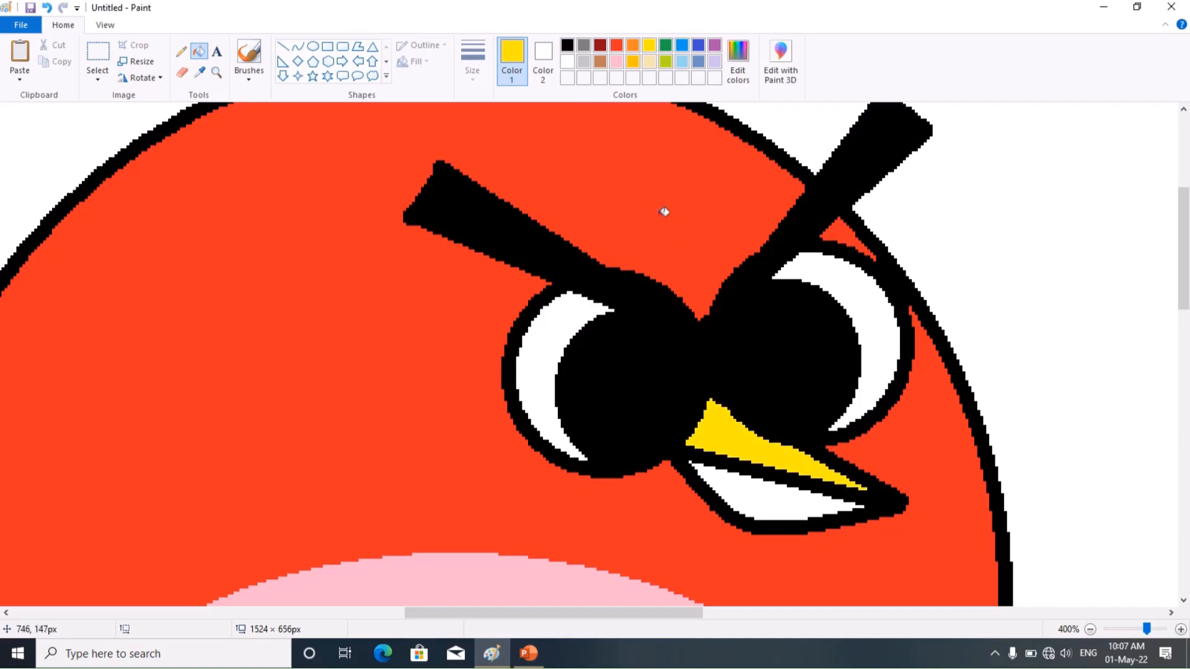
click(649, 63)
click(798, 500)
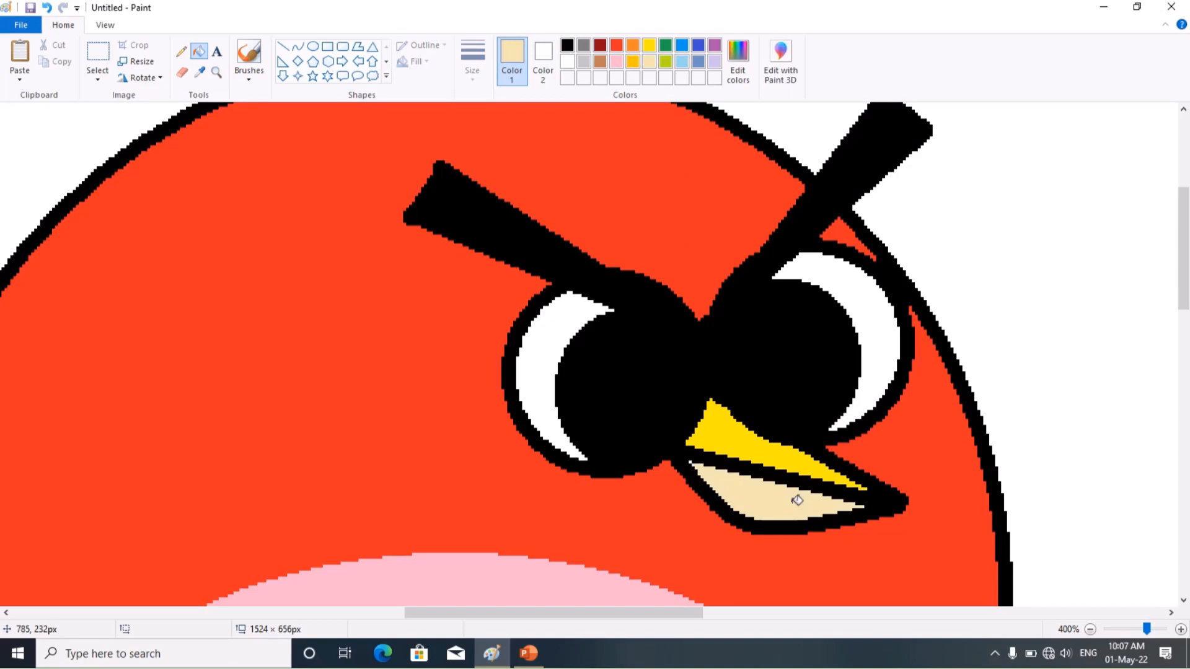
Cover the white specks inside the upper and lower tail feathers with black using the Pencil tool
ctrl+scroll(797, 495, down, 1)
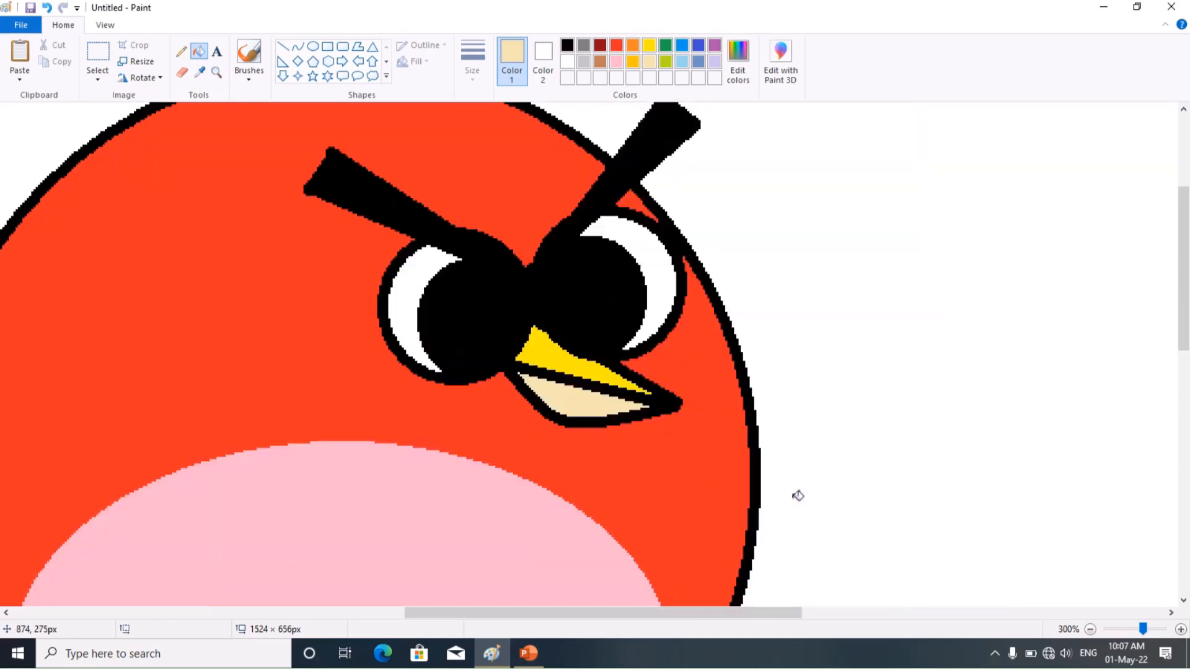
ctrl+scroll(797, 496, down, 2)
ctrl+scroll(798, 493, up, 1)
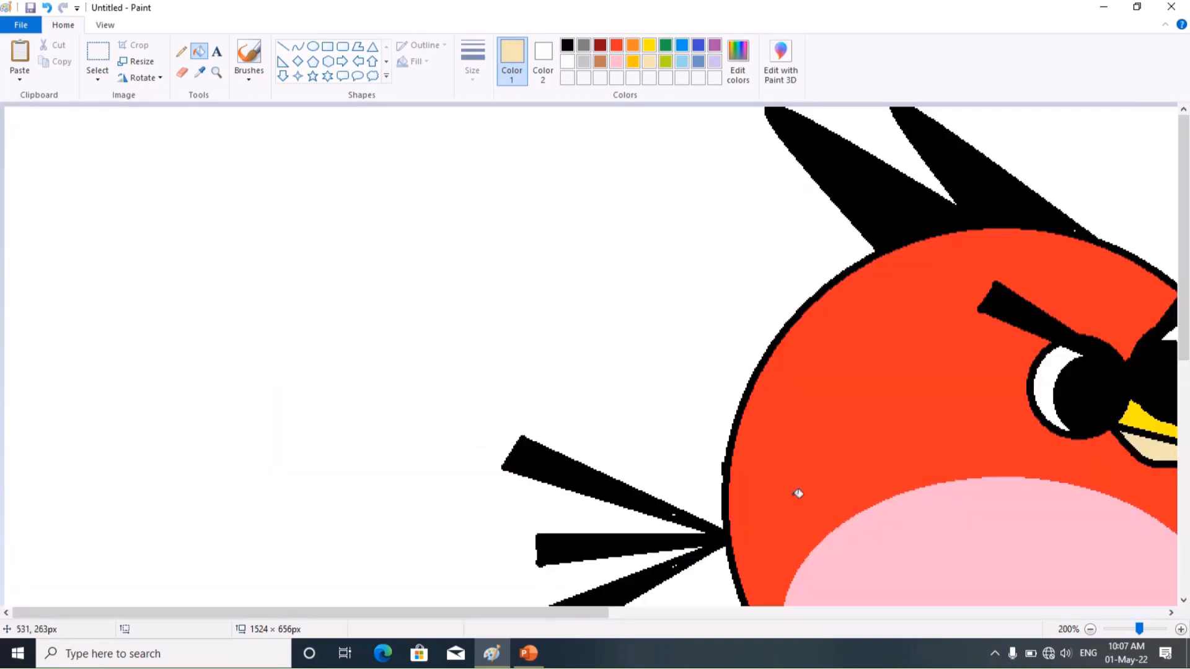
ctrl+scroll(798, 494, up, 1)
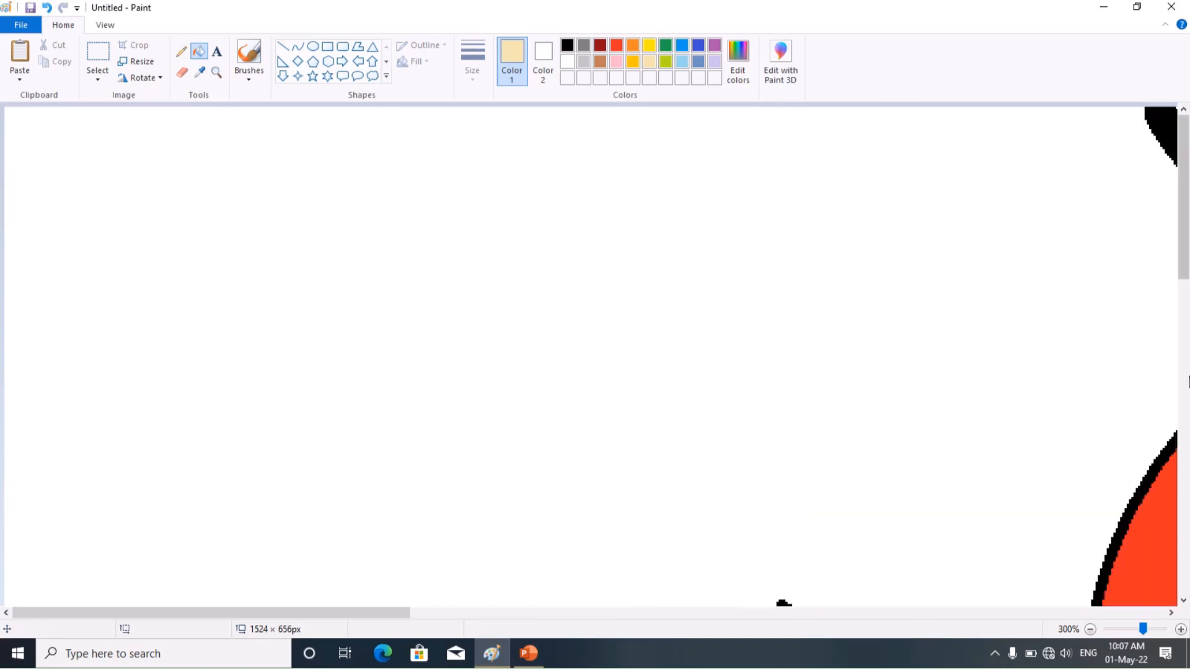
drag(1188, 261, 1188, 357)
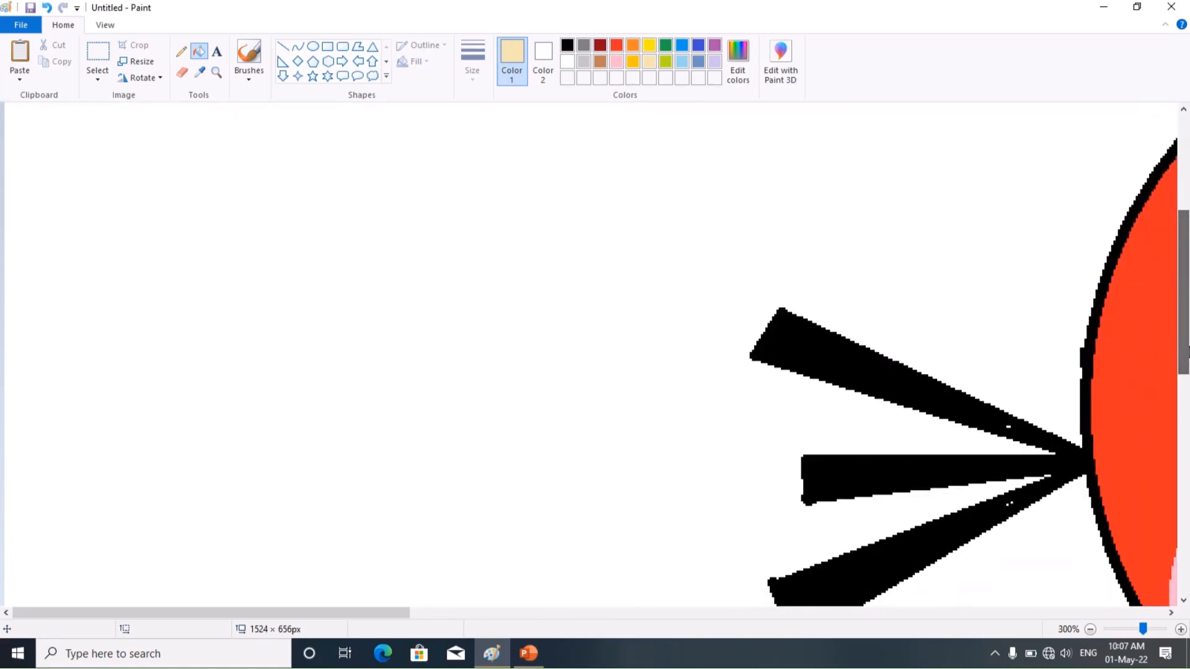
click(181, 51)
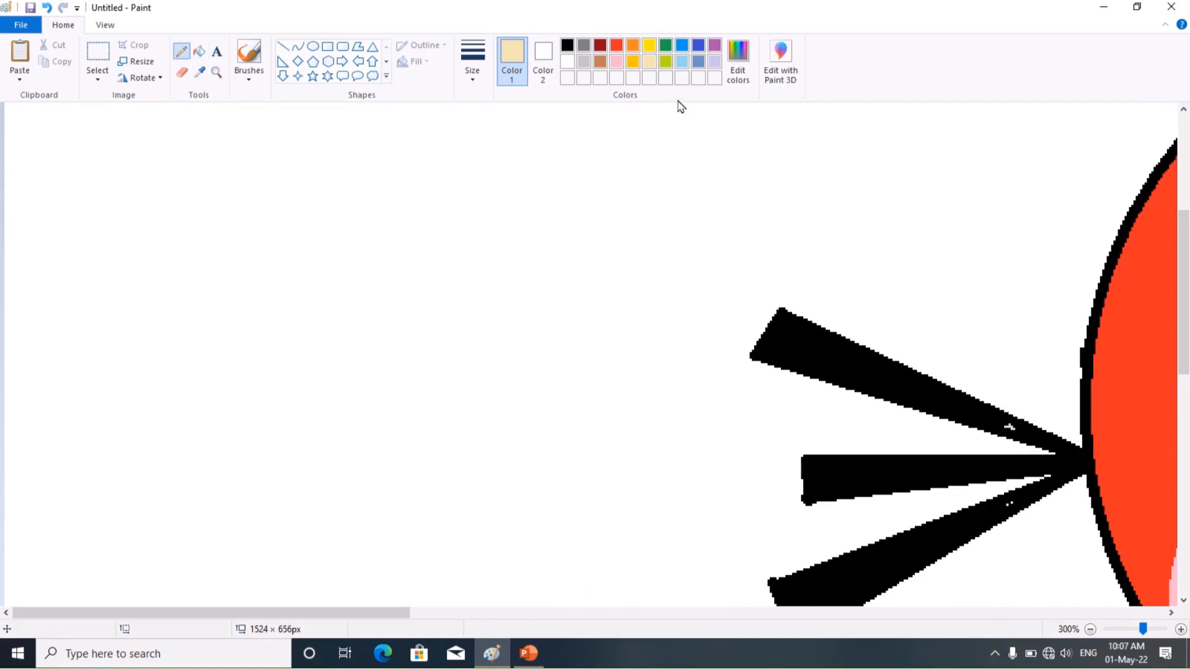
click(567, 47)
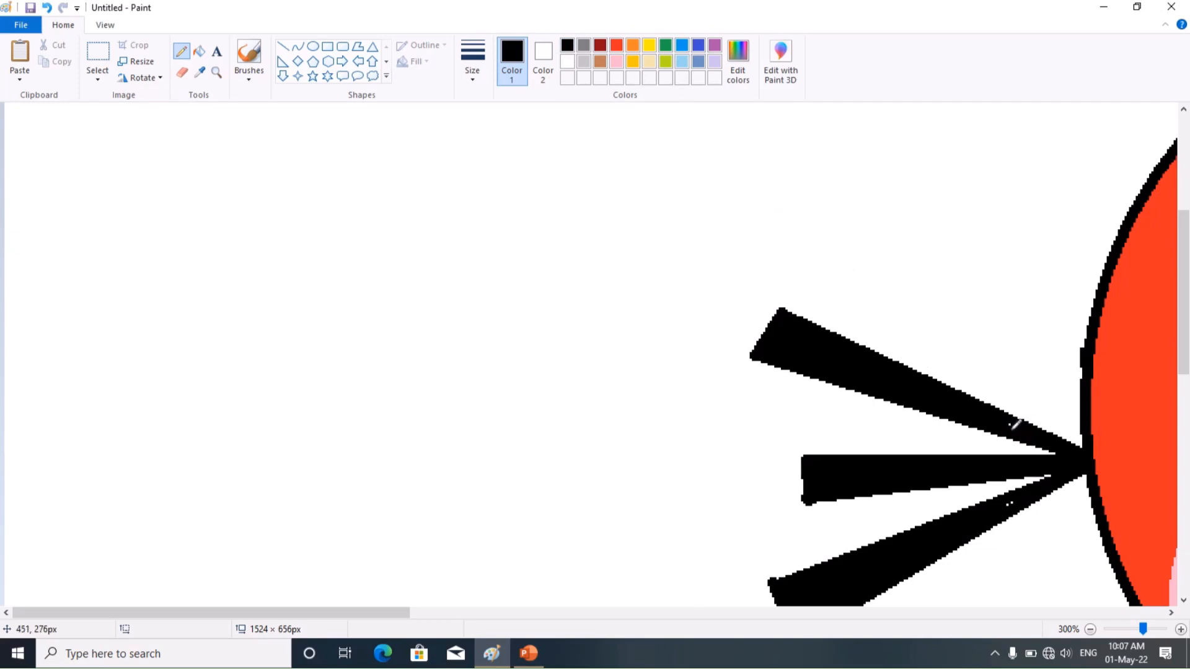
click(1013, 502)
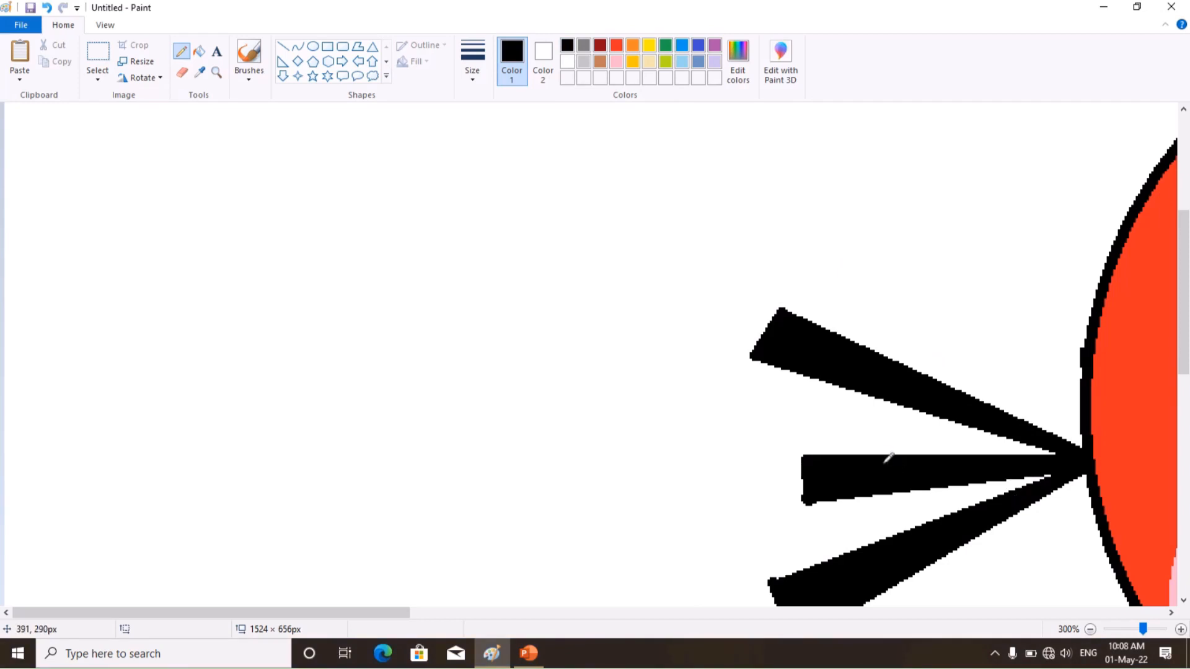
Trim the rough outer end of the middle tail feather with the Eraser, undoing any stray erasing
scroll(965, 465, down, 1)
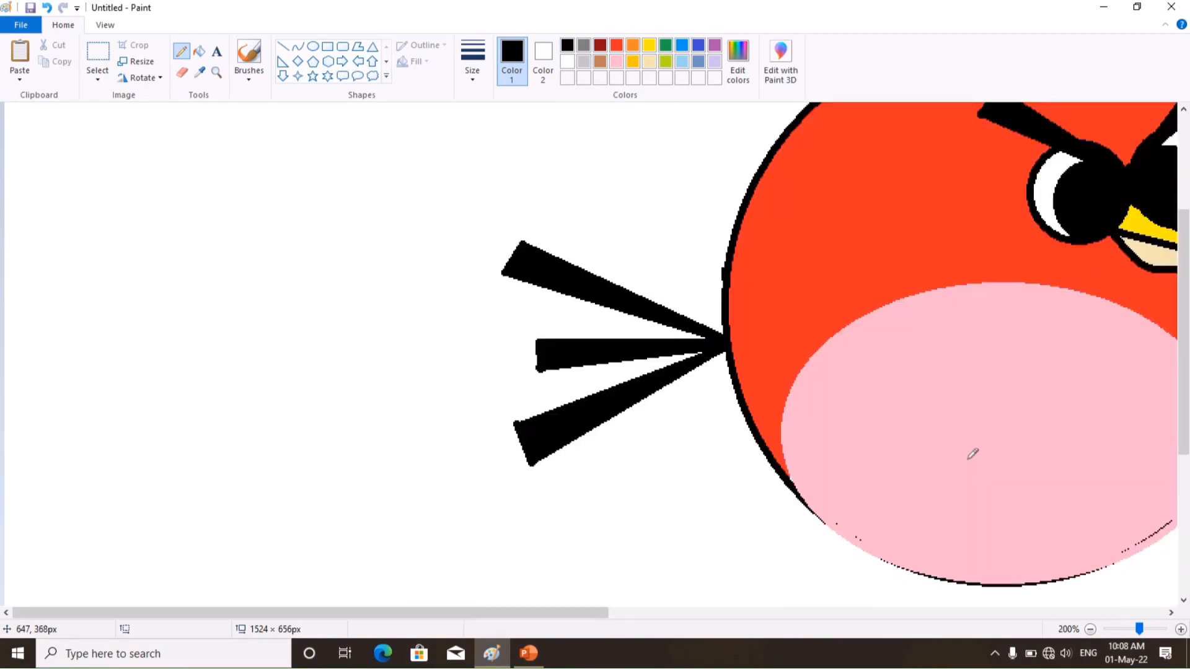
click(182, 74)
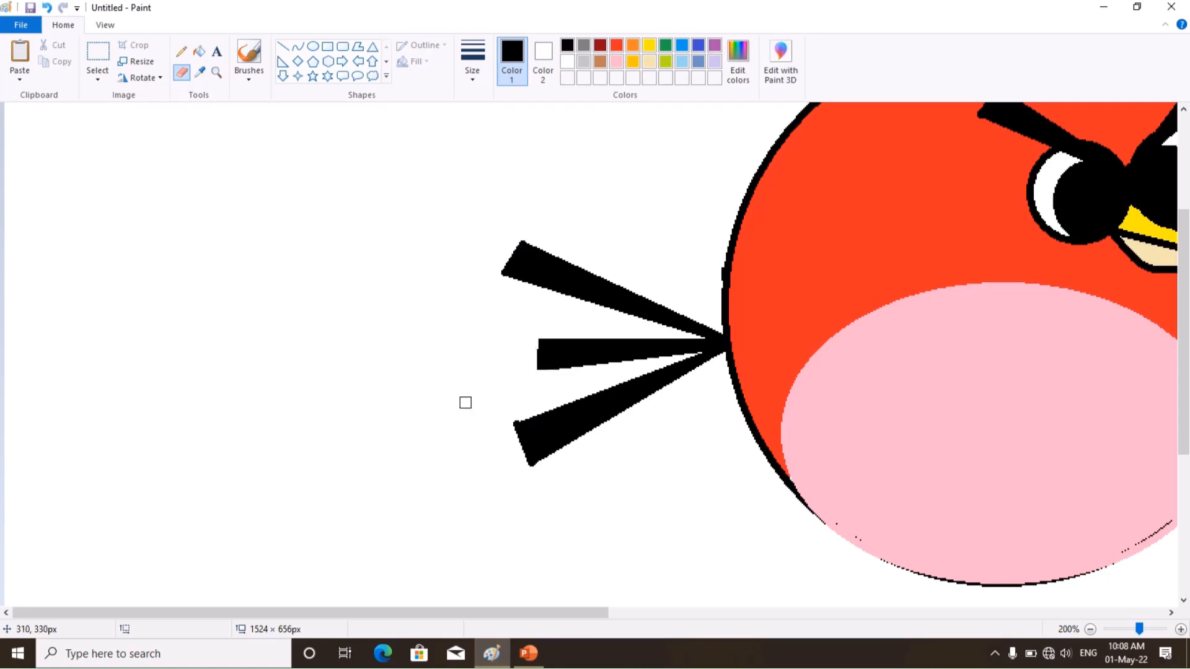
key(ctrl+z)
scroll(645, 359, up, 1)
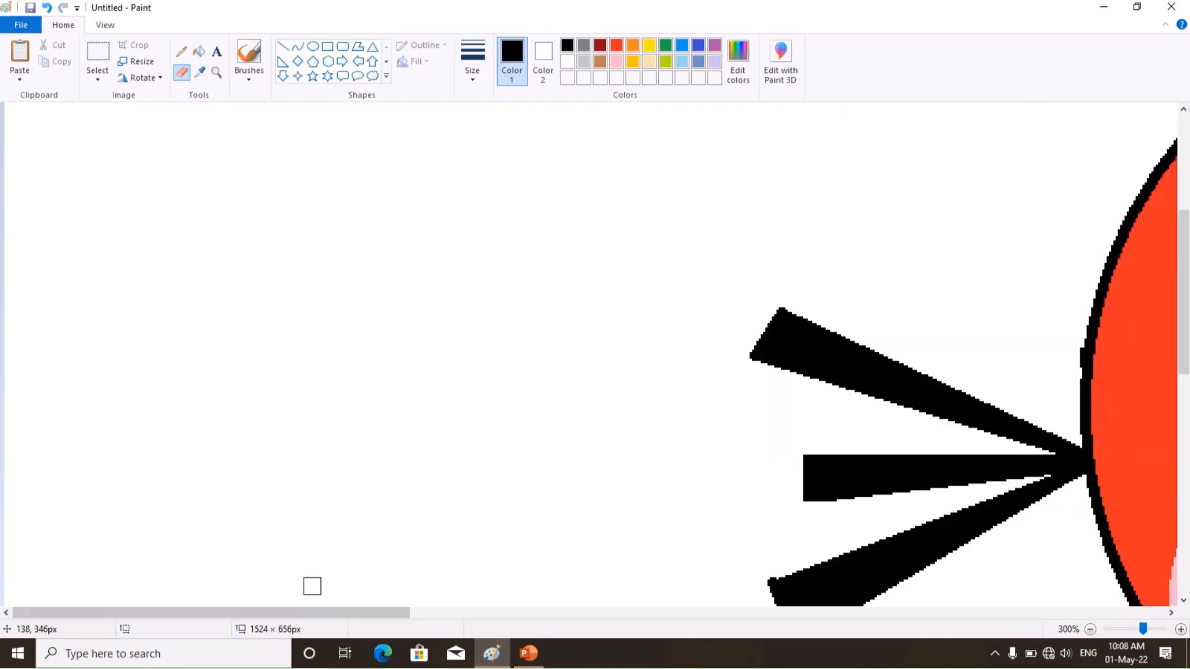
Fill the white background around the bird and the gap between the two crest feathers with light blue
scroll(674, 298, down, 2)
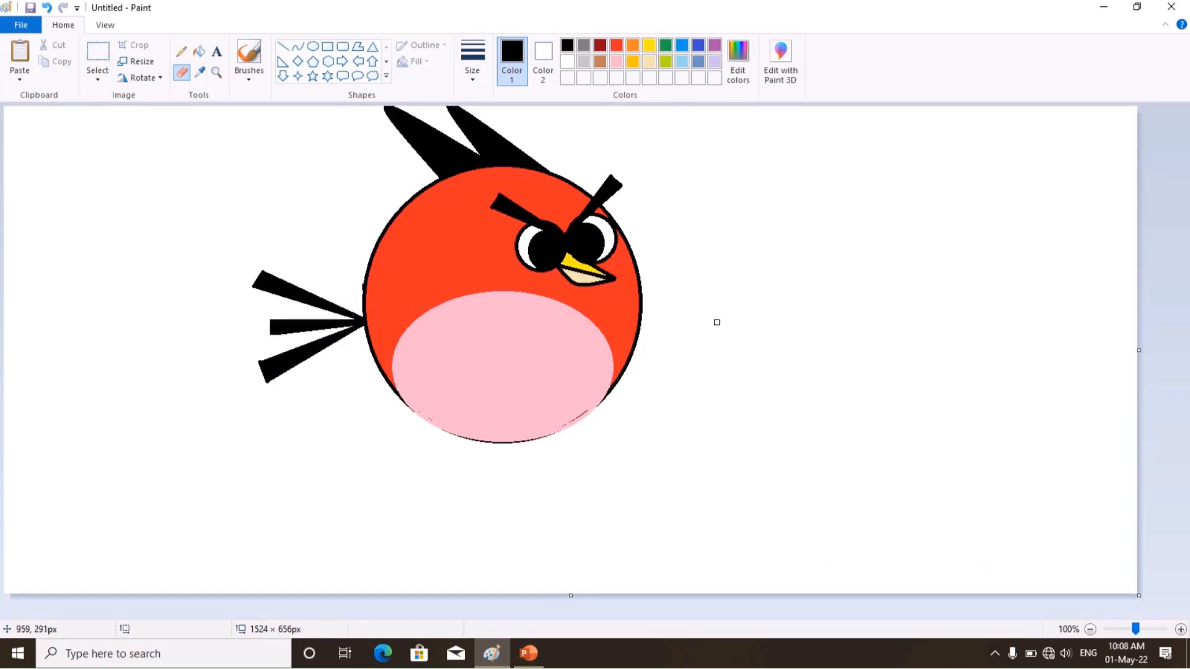
scroll(717, 322, down, 1)
scroll(717, 328, up, 1)
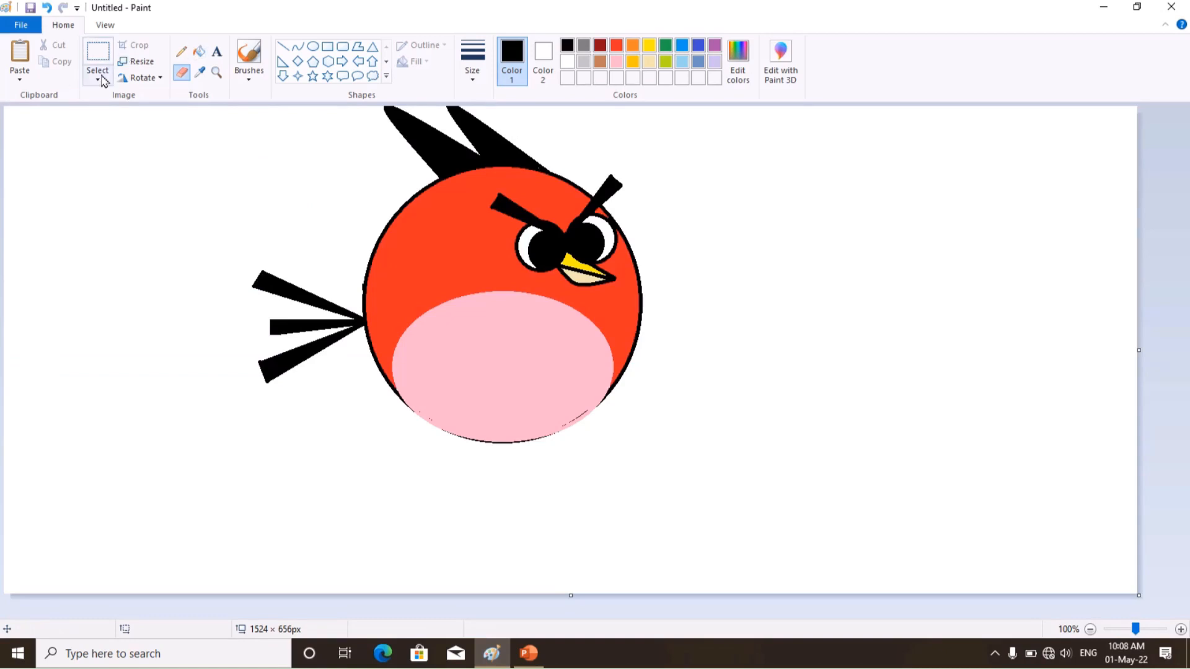
click(649, 61)
click(682, 62)
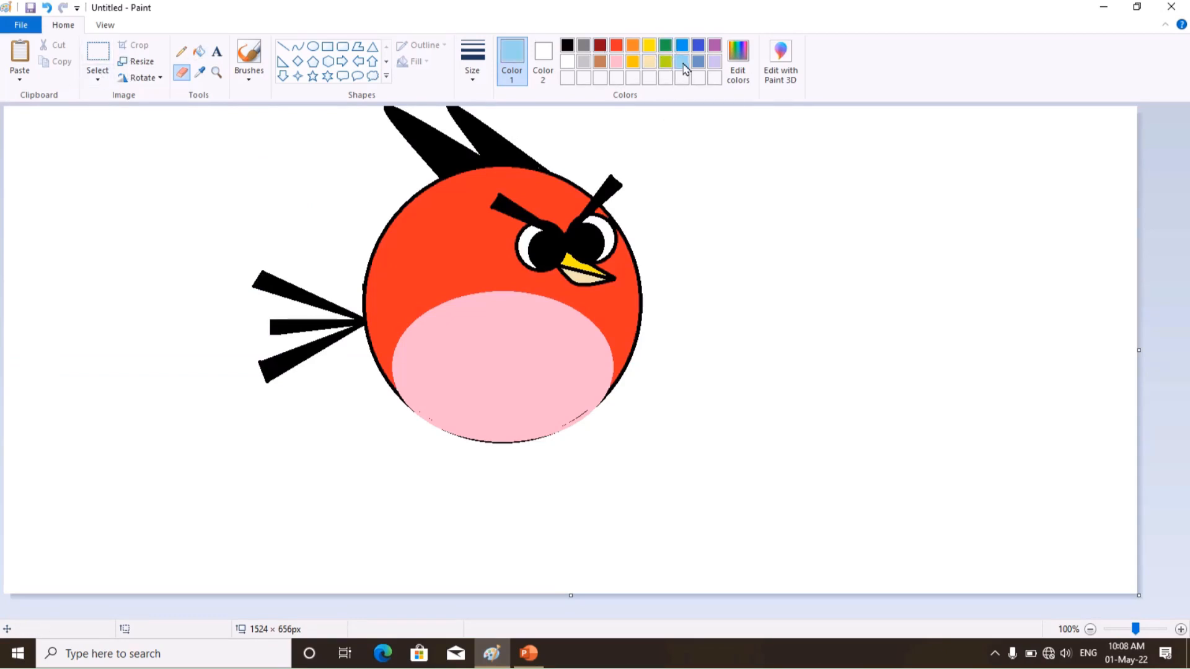
click(211, 54)
click(198, 52)
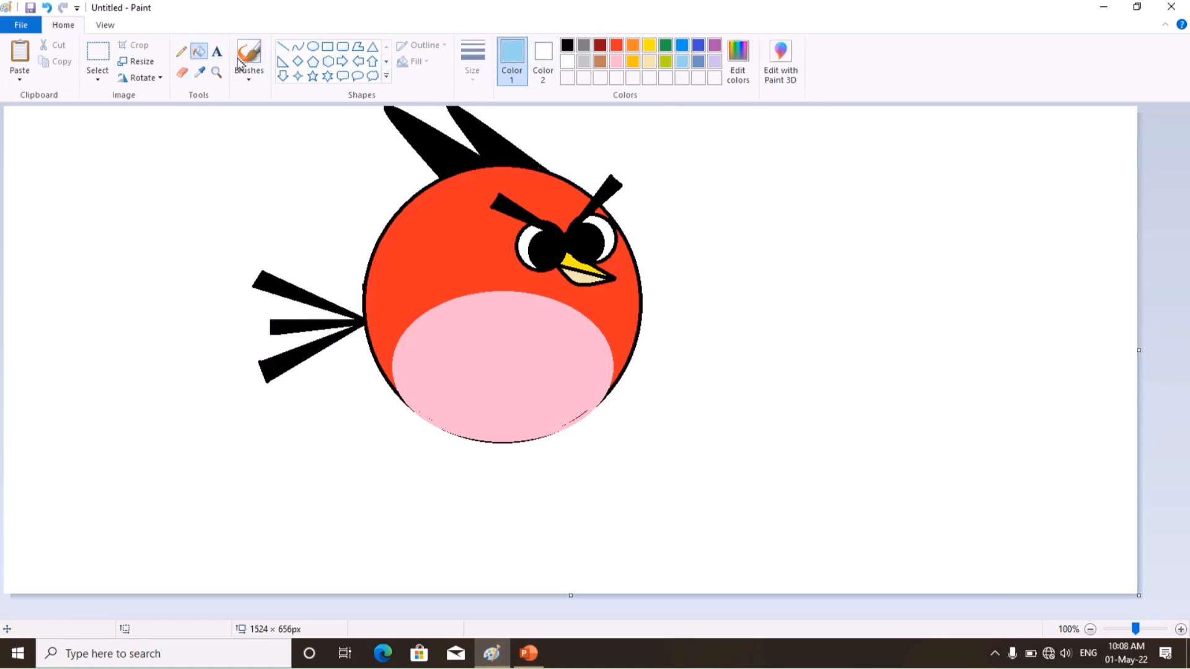
click(724, 180)
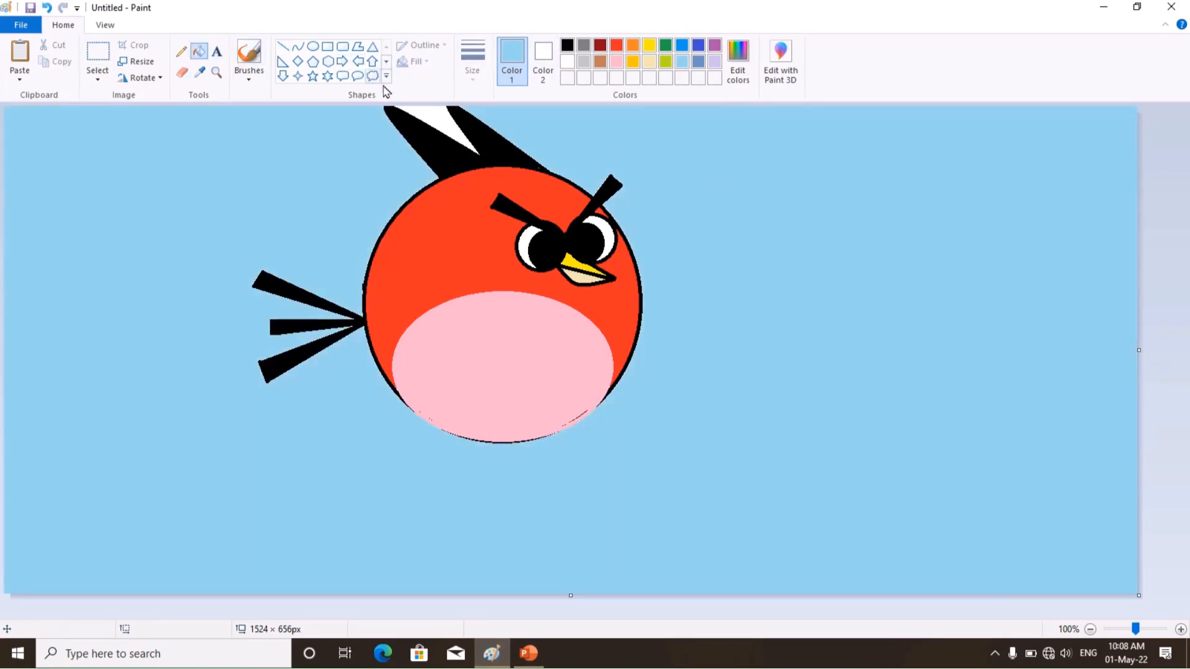
click(436, 116)
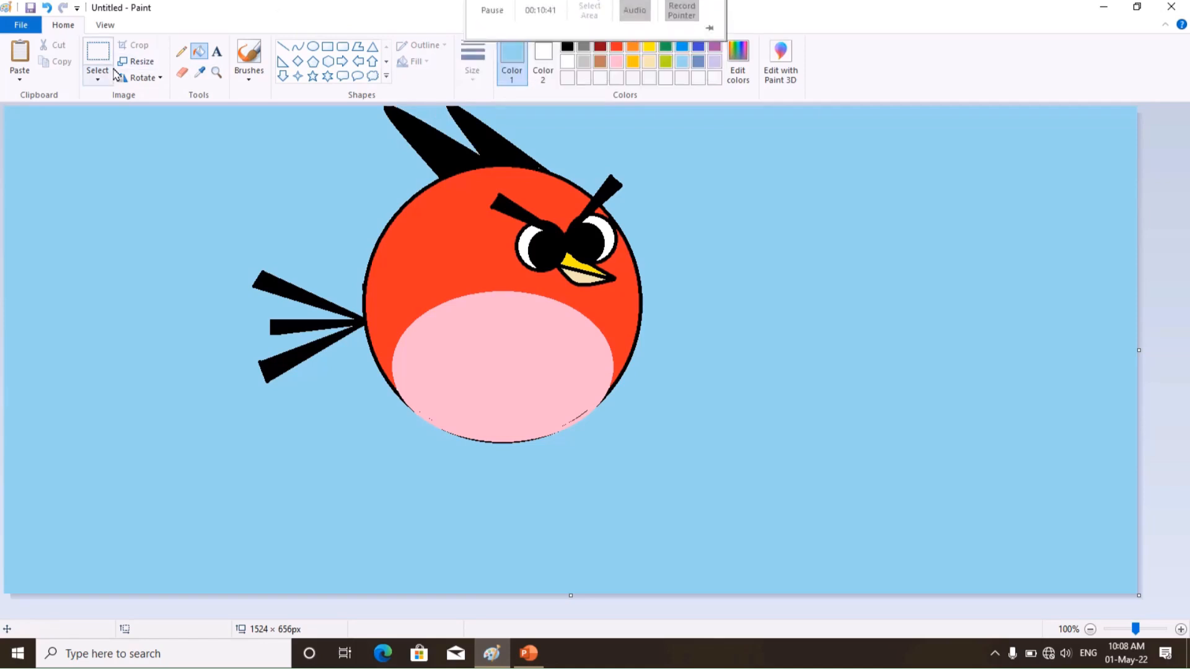
Copy the whole bird with a rectangular selection of about 600 × 490 px and place the copy to the right of the original
click(97, 77)
click(152, 113)
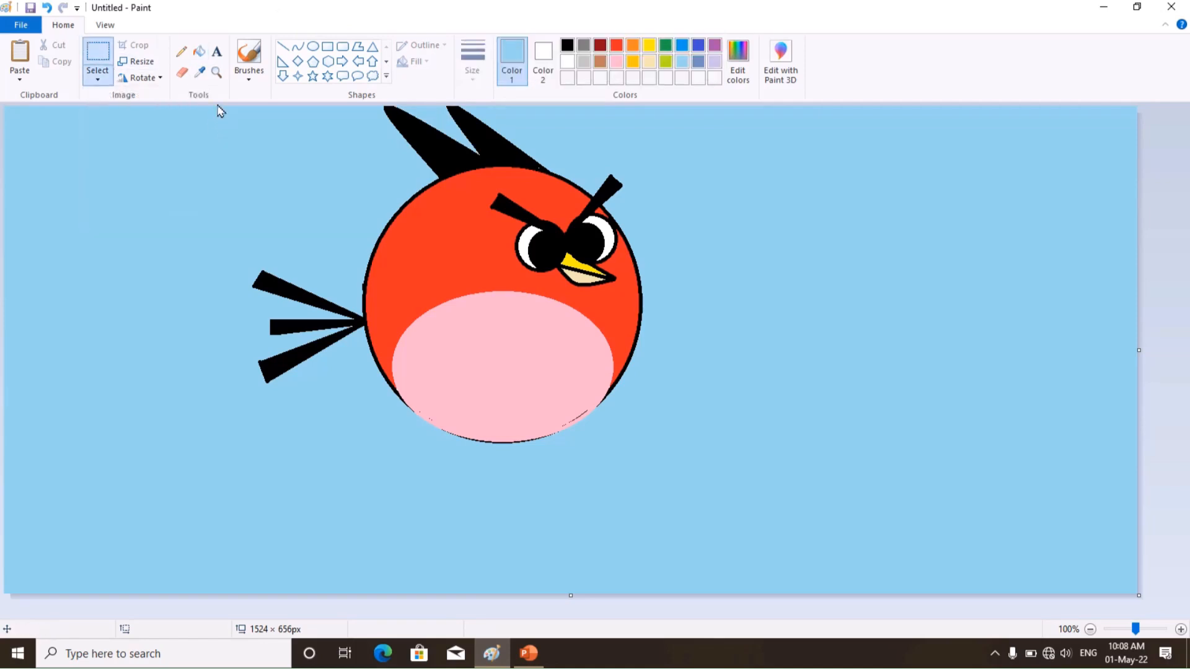
drag(215, 109, 731, 383)
click(716, 401)
drag(685, 469, 301, 200)
drag(270, 164, 241, 90)
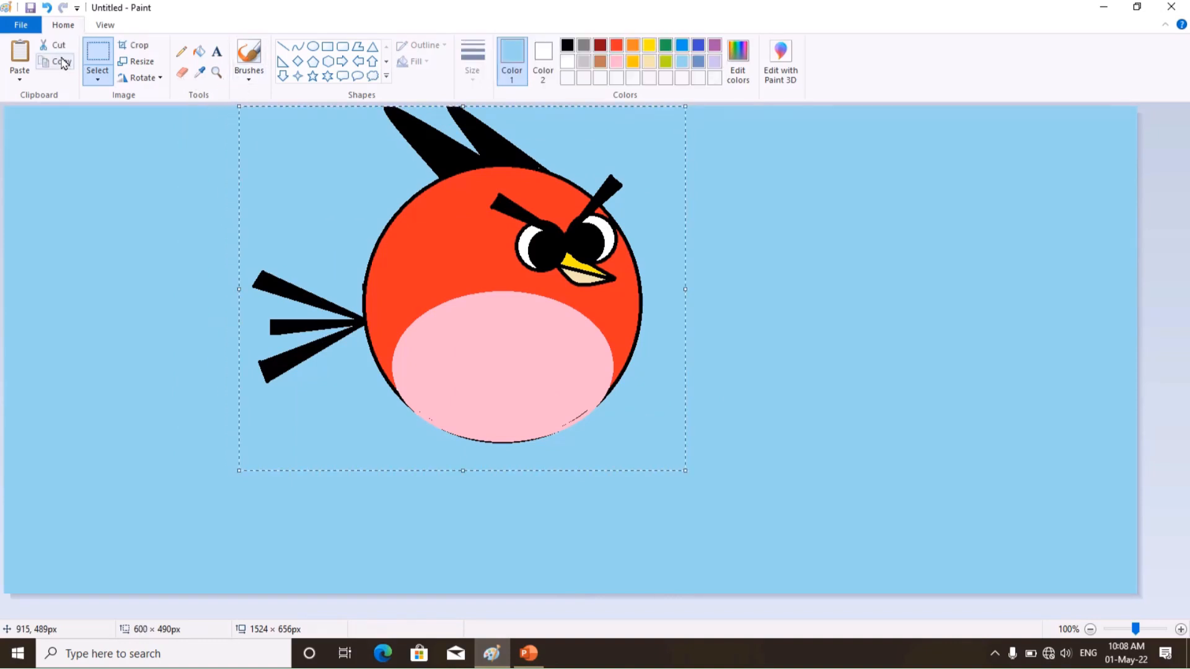
click(22, 73)
drag(355, 230, 1041, 212)
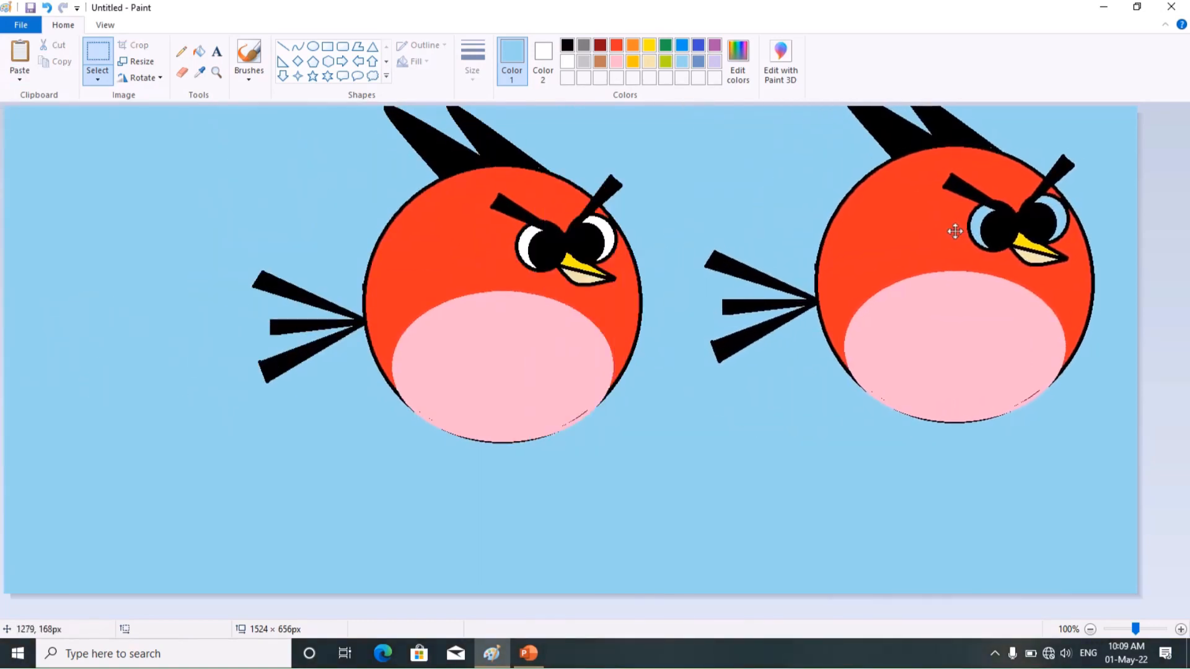
Turn off transparent selection so the copied bird keeps its white eyes, and deselect the copy
click(118, 79)
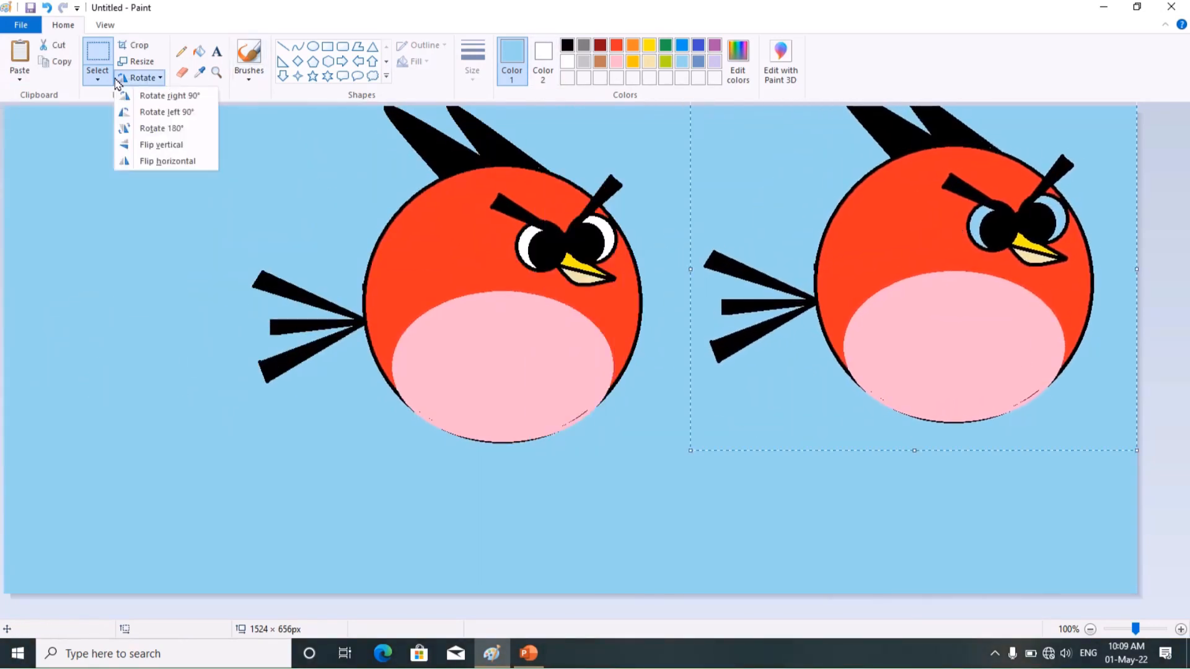
click(98, 80)
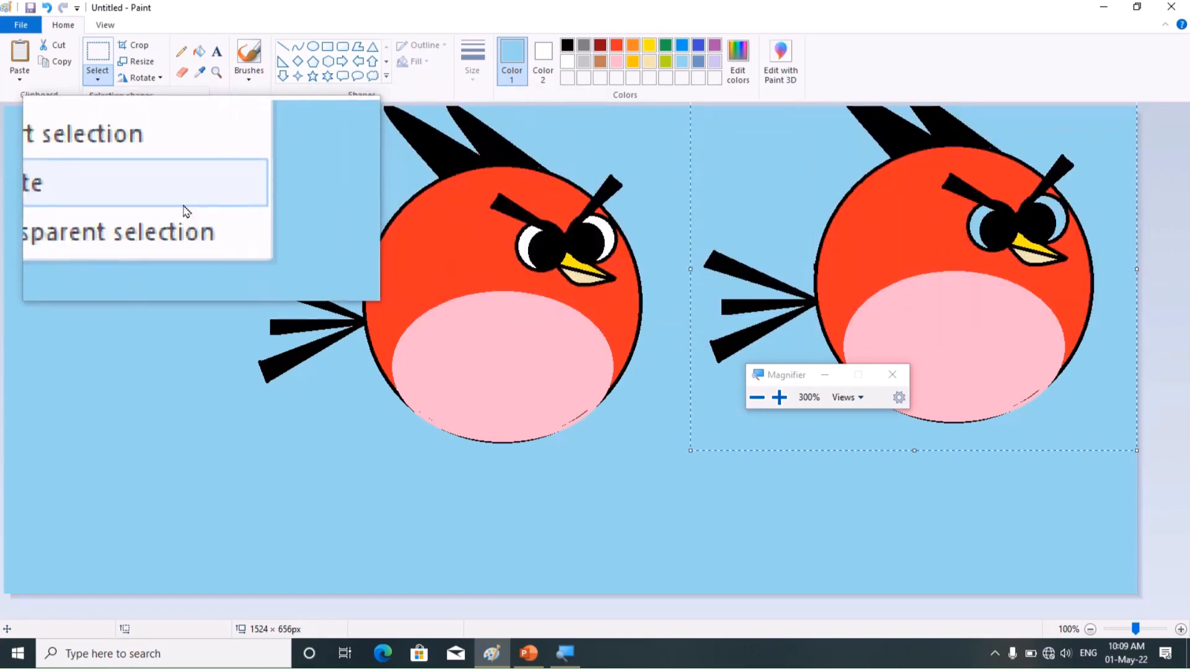
click(138, 222)
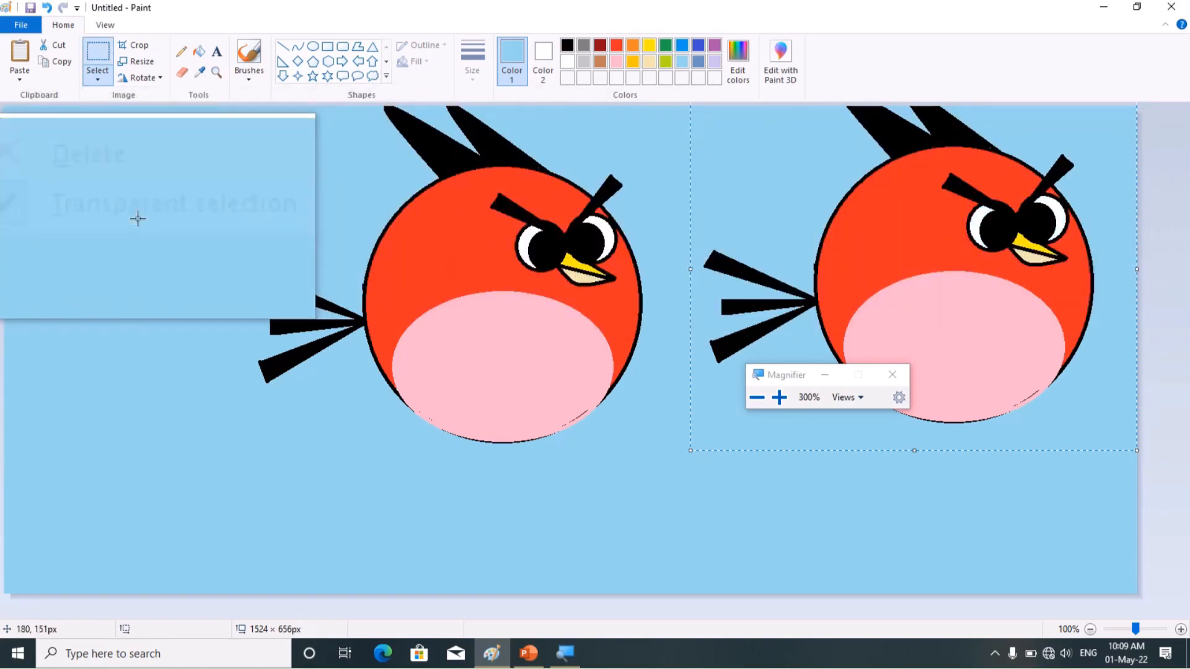
click(897, 379)
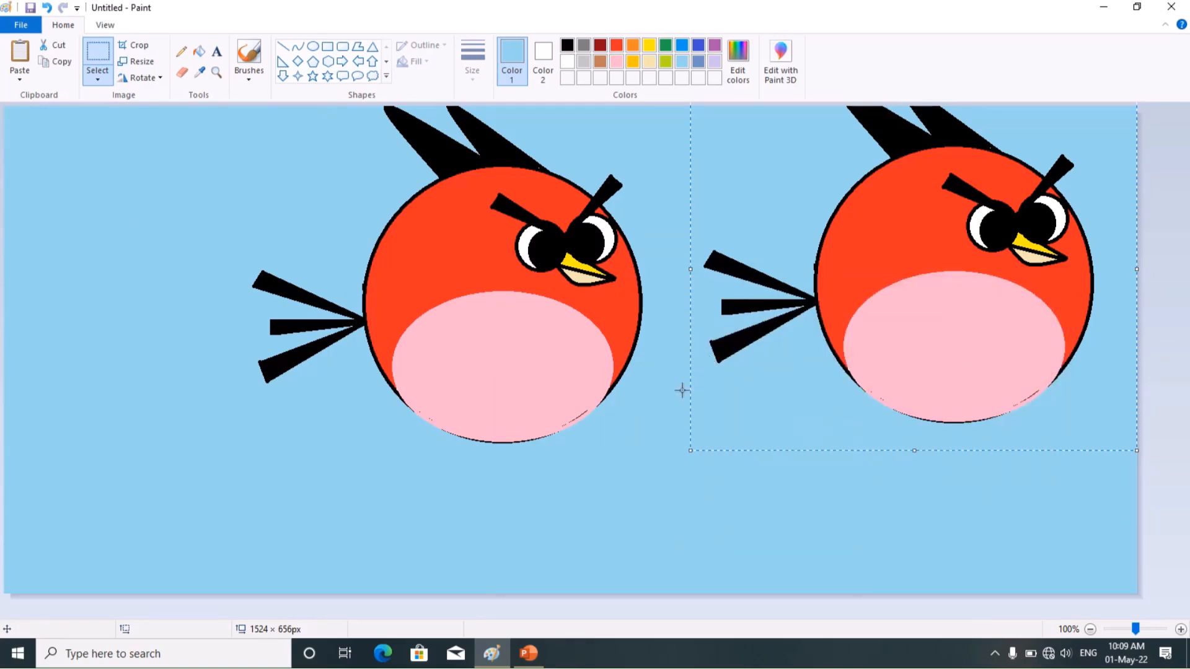
click(645, 437)
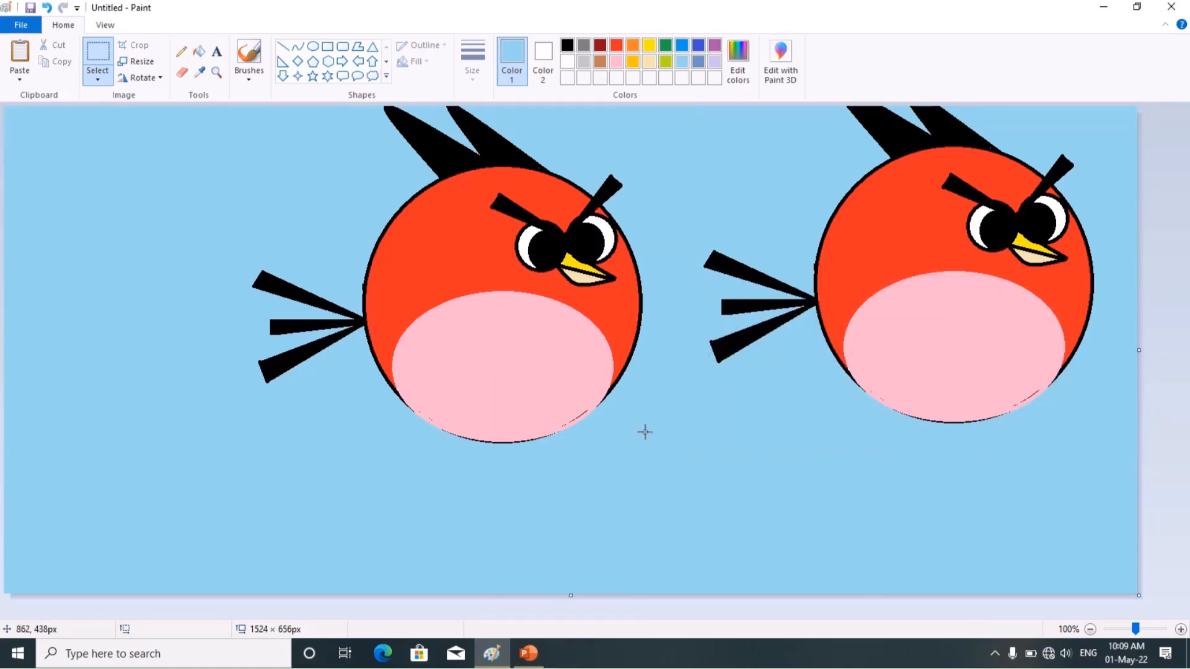
Save the picture to the Desktop as a PNG named "Untitledangry bird" and close the program
key(ctrl+s)
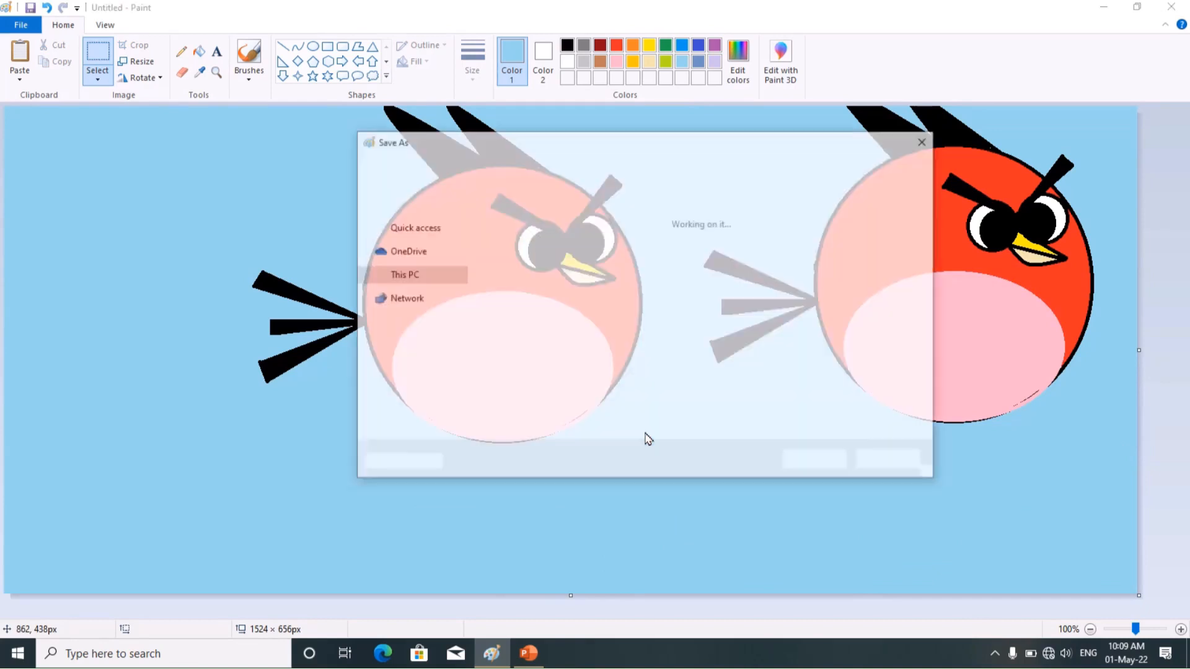
click(514, 415)
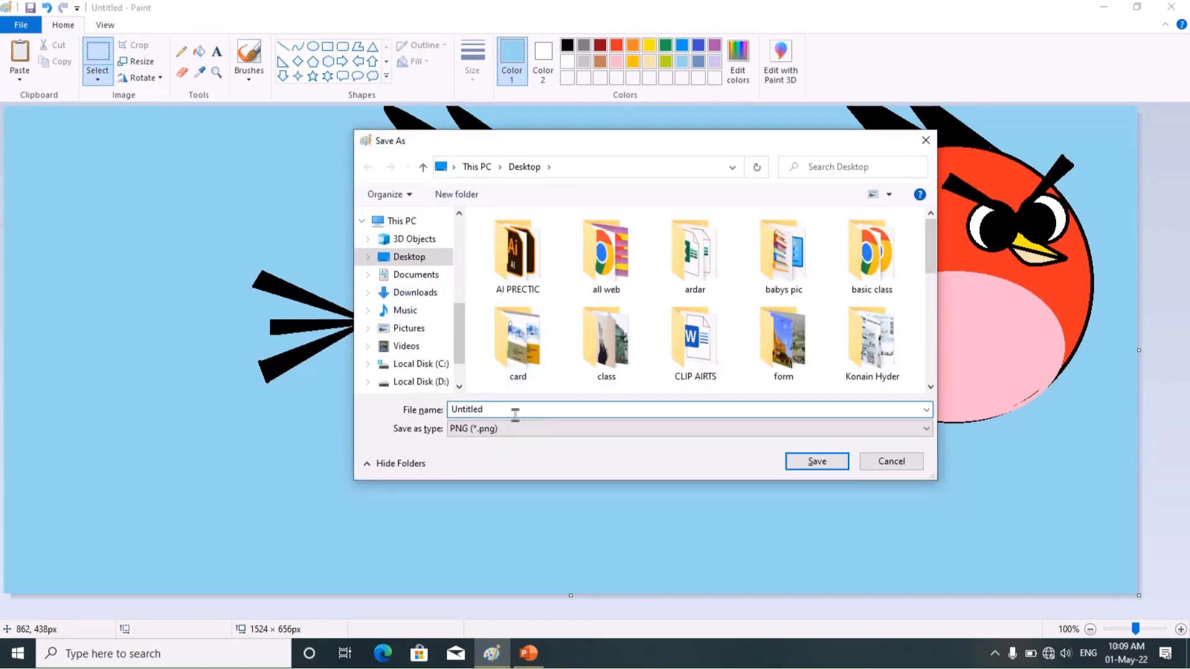
text(angry)
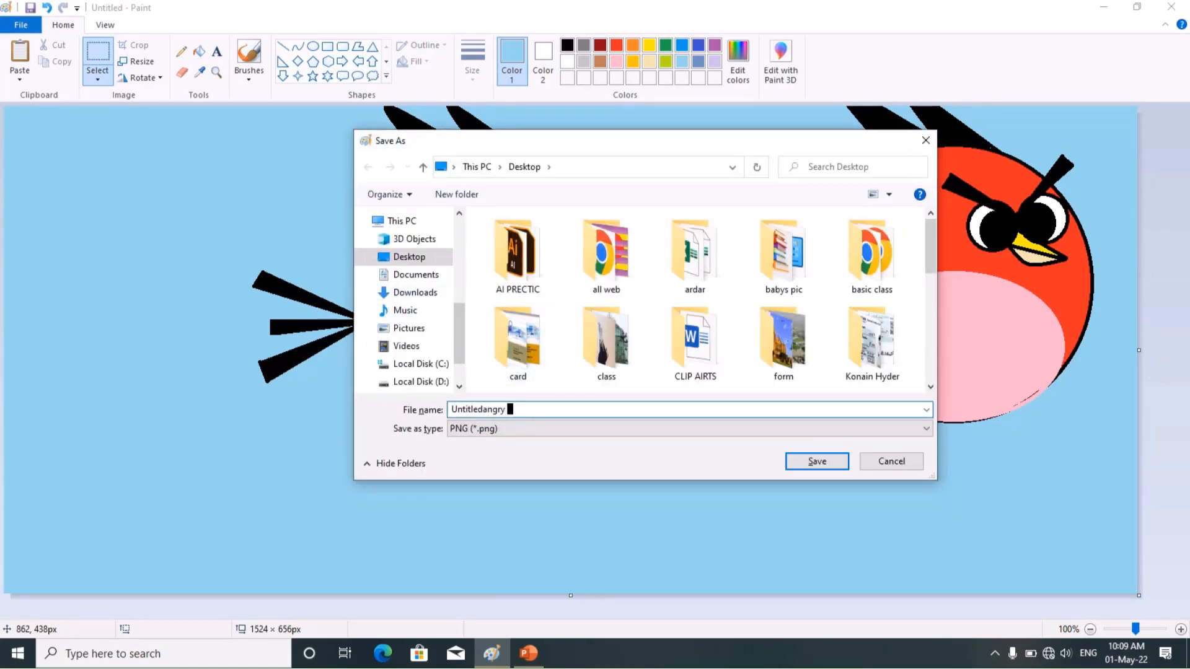
text( bird)
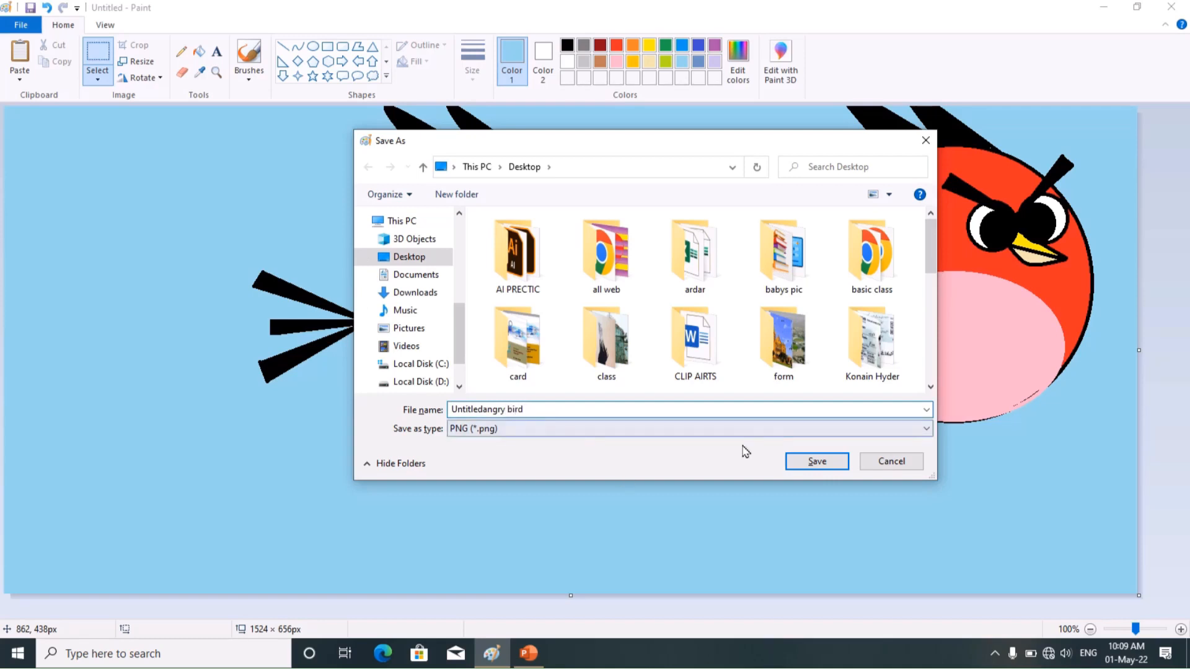
click(813, 460)
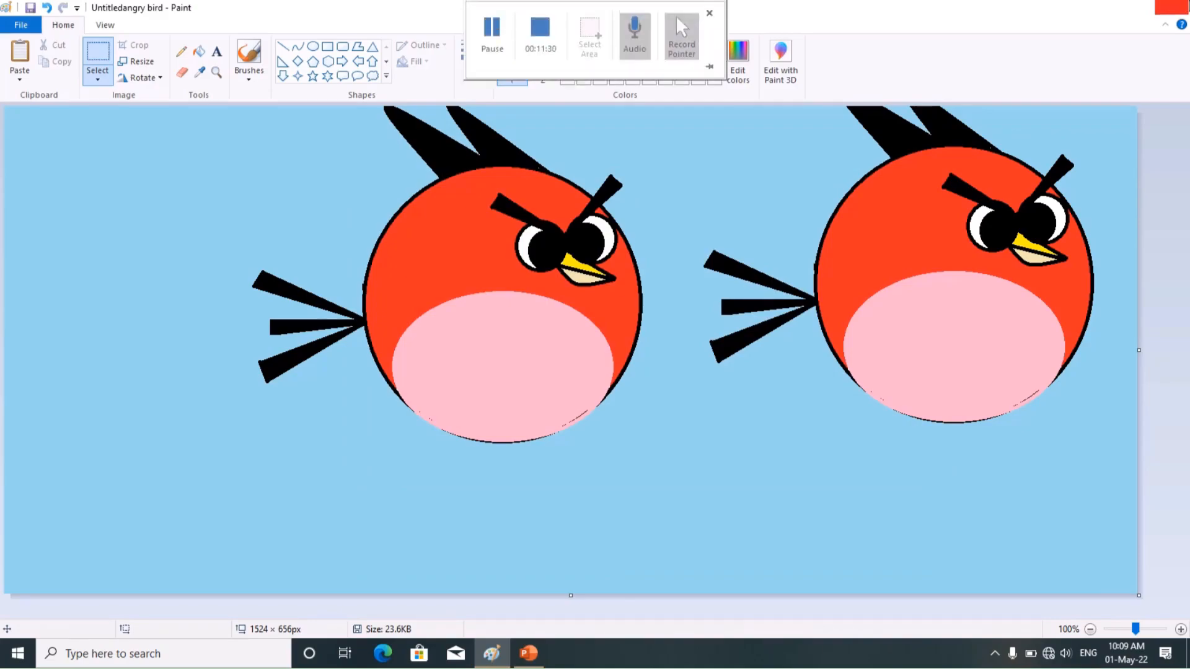
click(1171, 7)
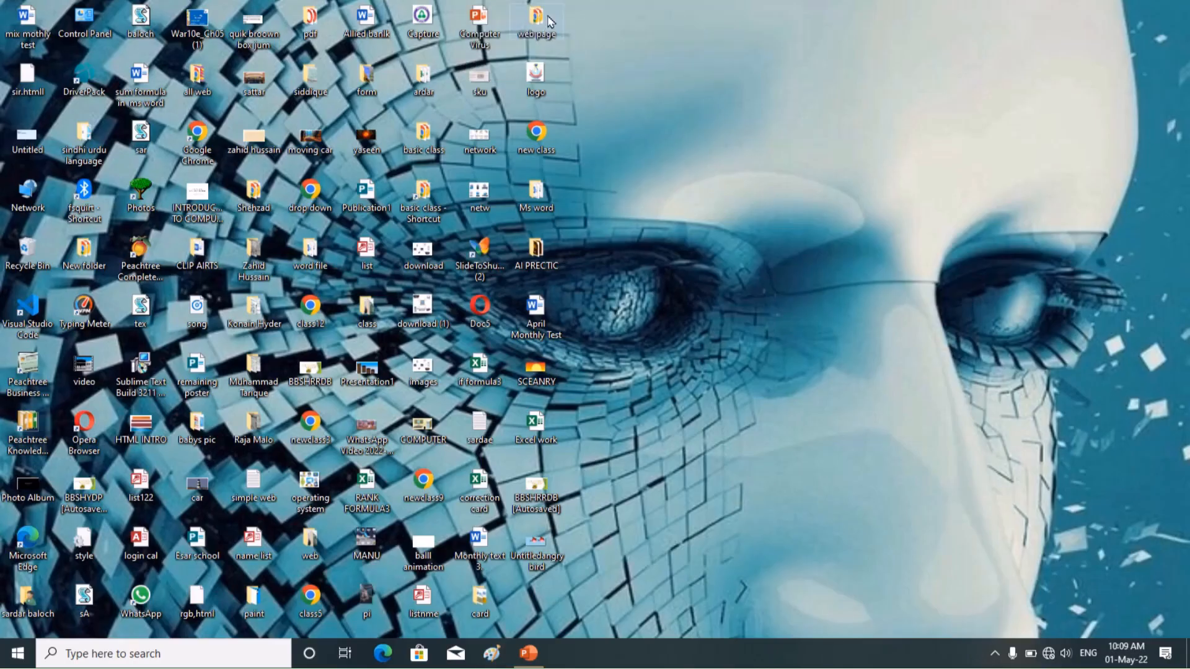